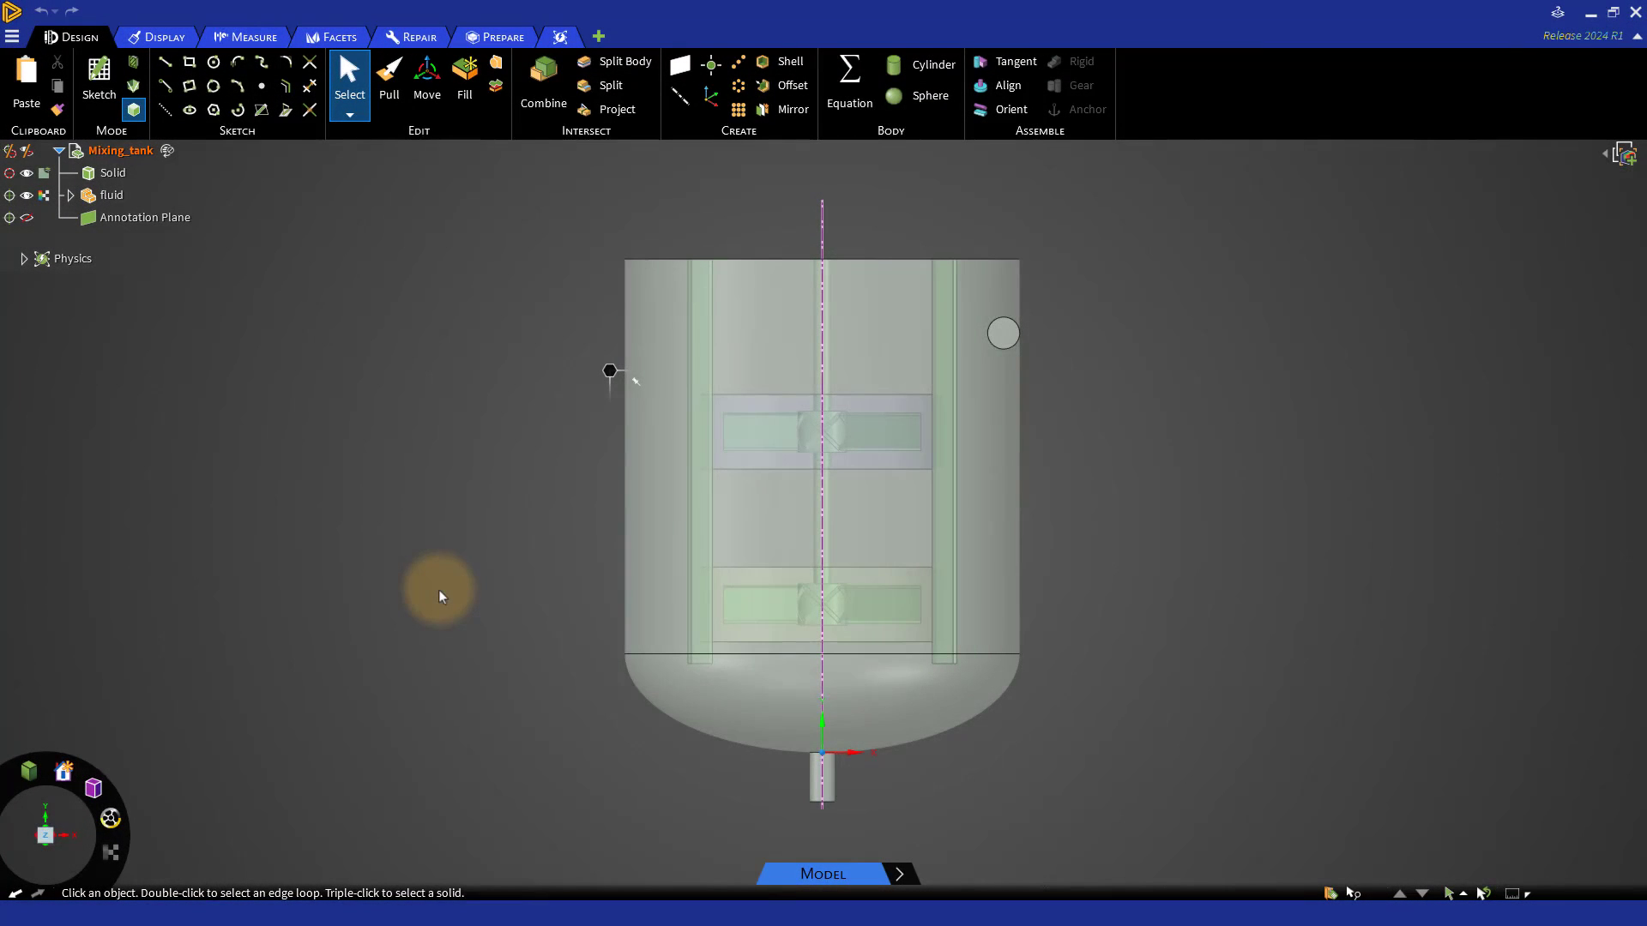
{"action": "middle_click_drag", "start_coordinate": [440, 596], "coordinate": [544, 613]}
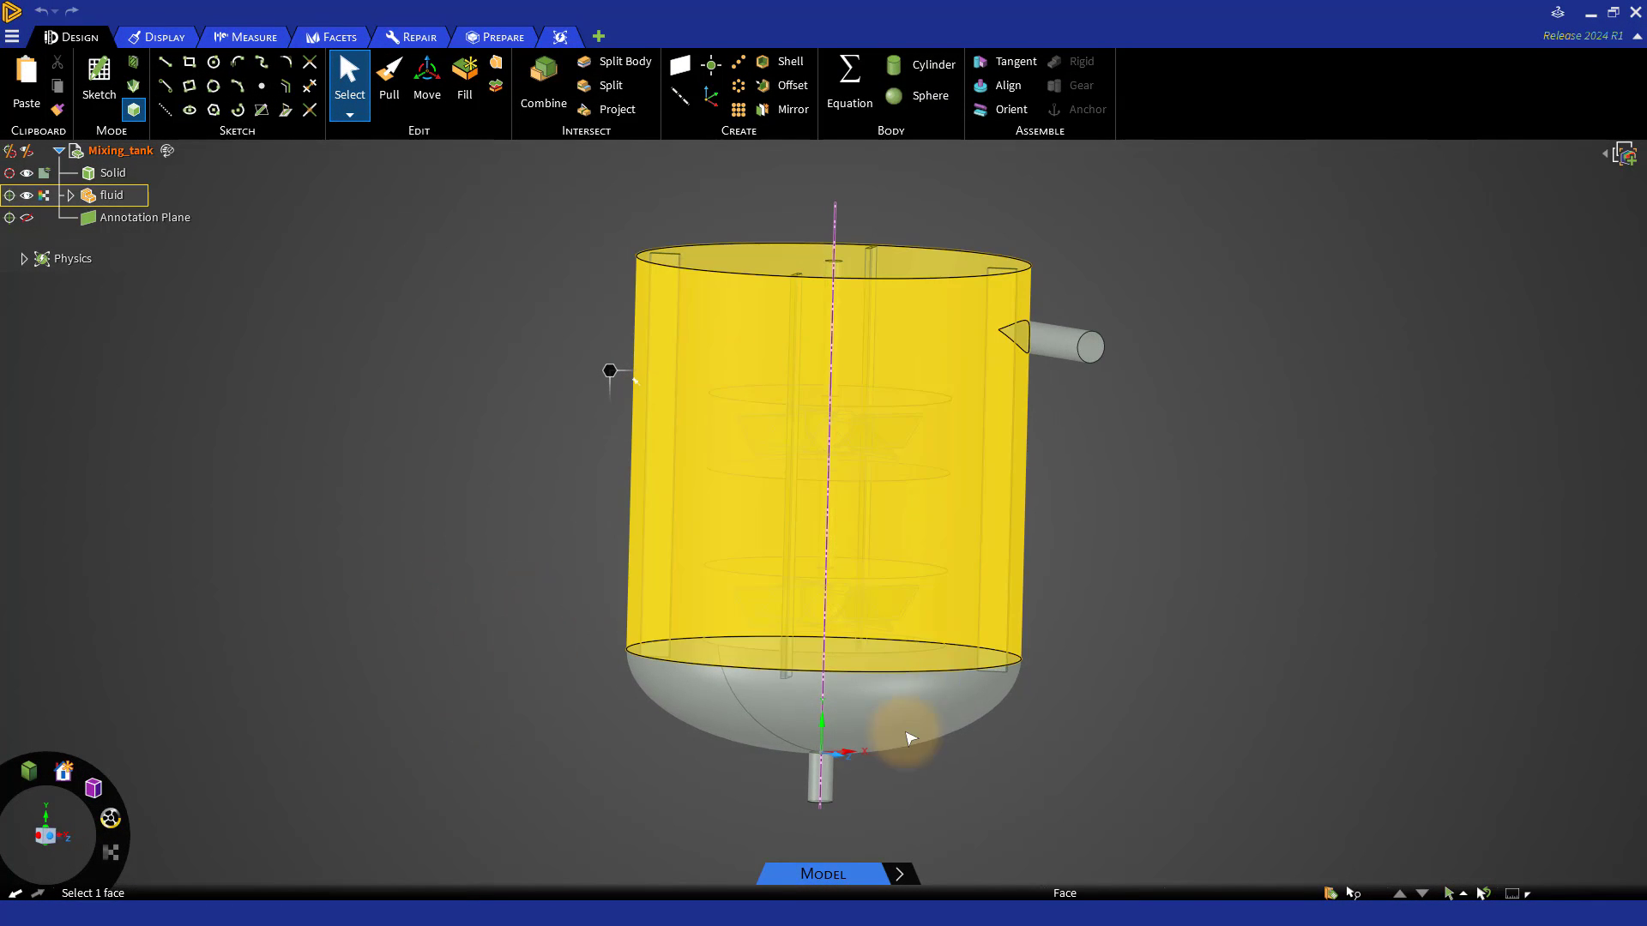
{"action": "left_click", "coordinate": [1082, 343]}
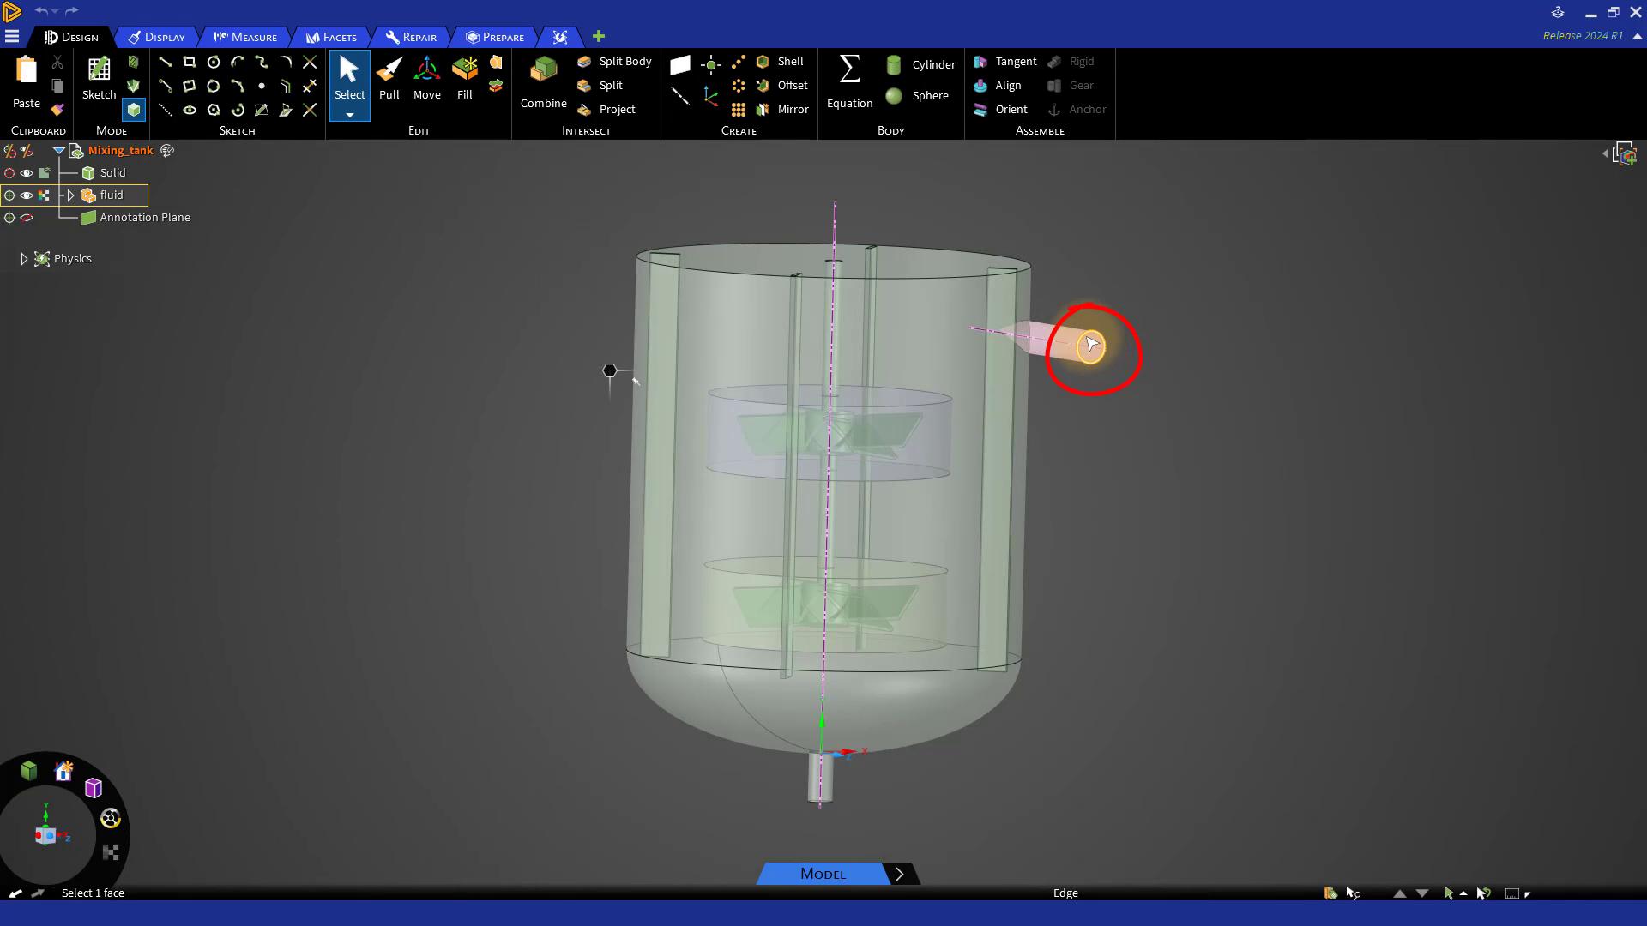
{"action": "left_click", "coordinate": [819, 801]}
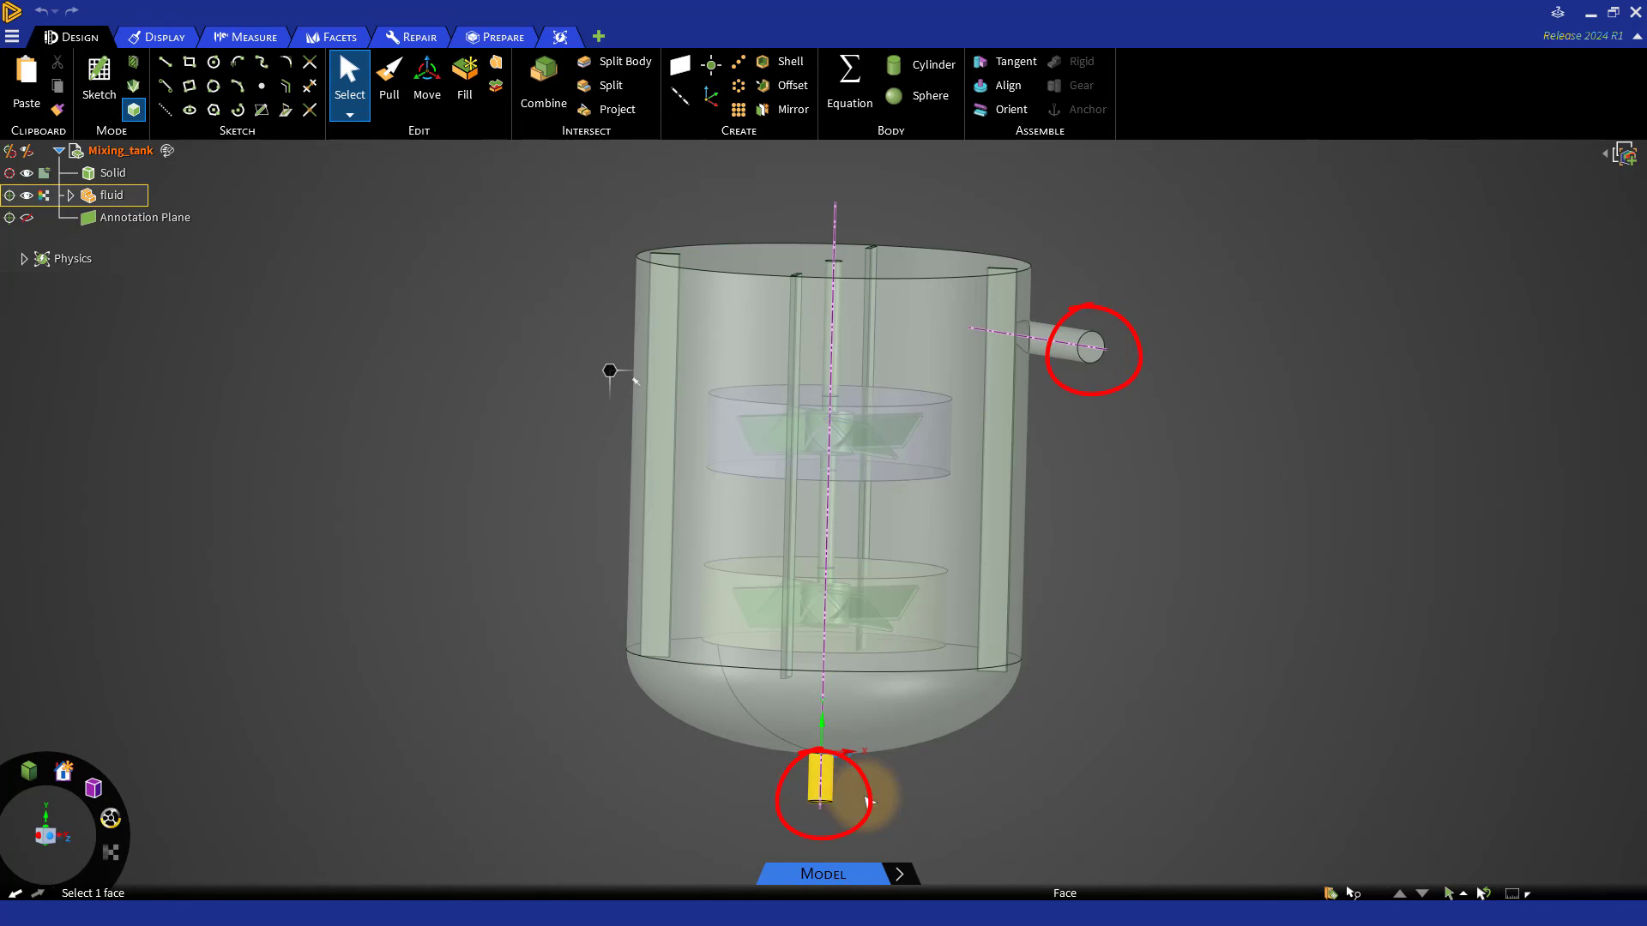
{"action": "left_click", "coordinate": [1330, 893]}
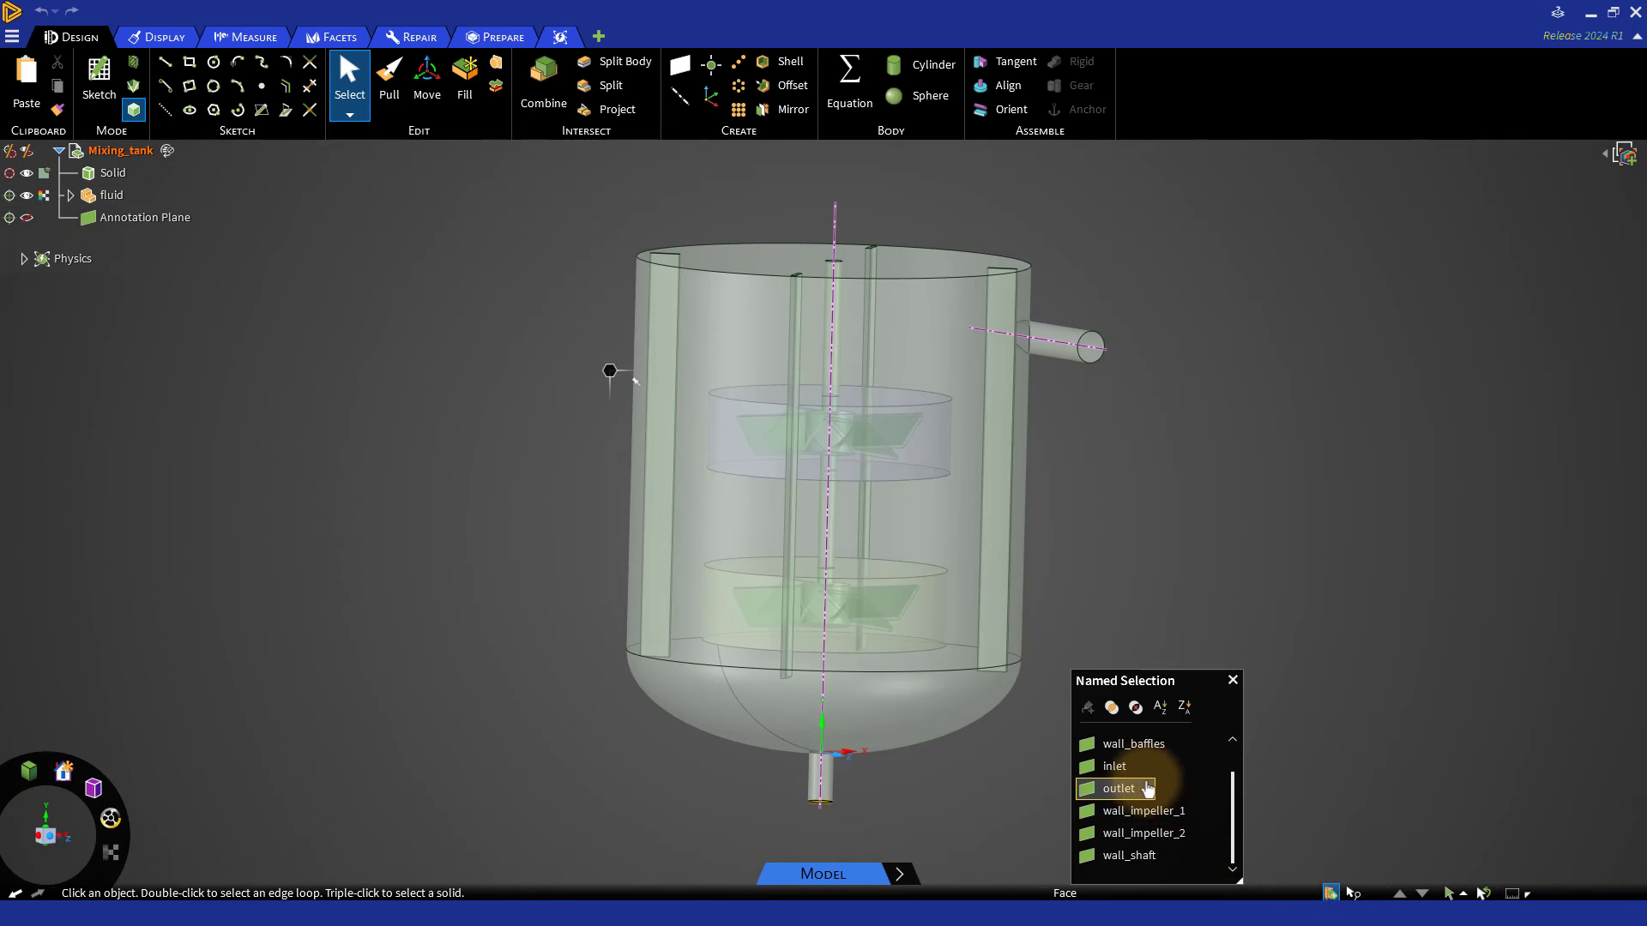
{"action": "left_click", "coordinate": [1133, 745]}
{"action": "left_click", "coordinate": [1144, 813]}
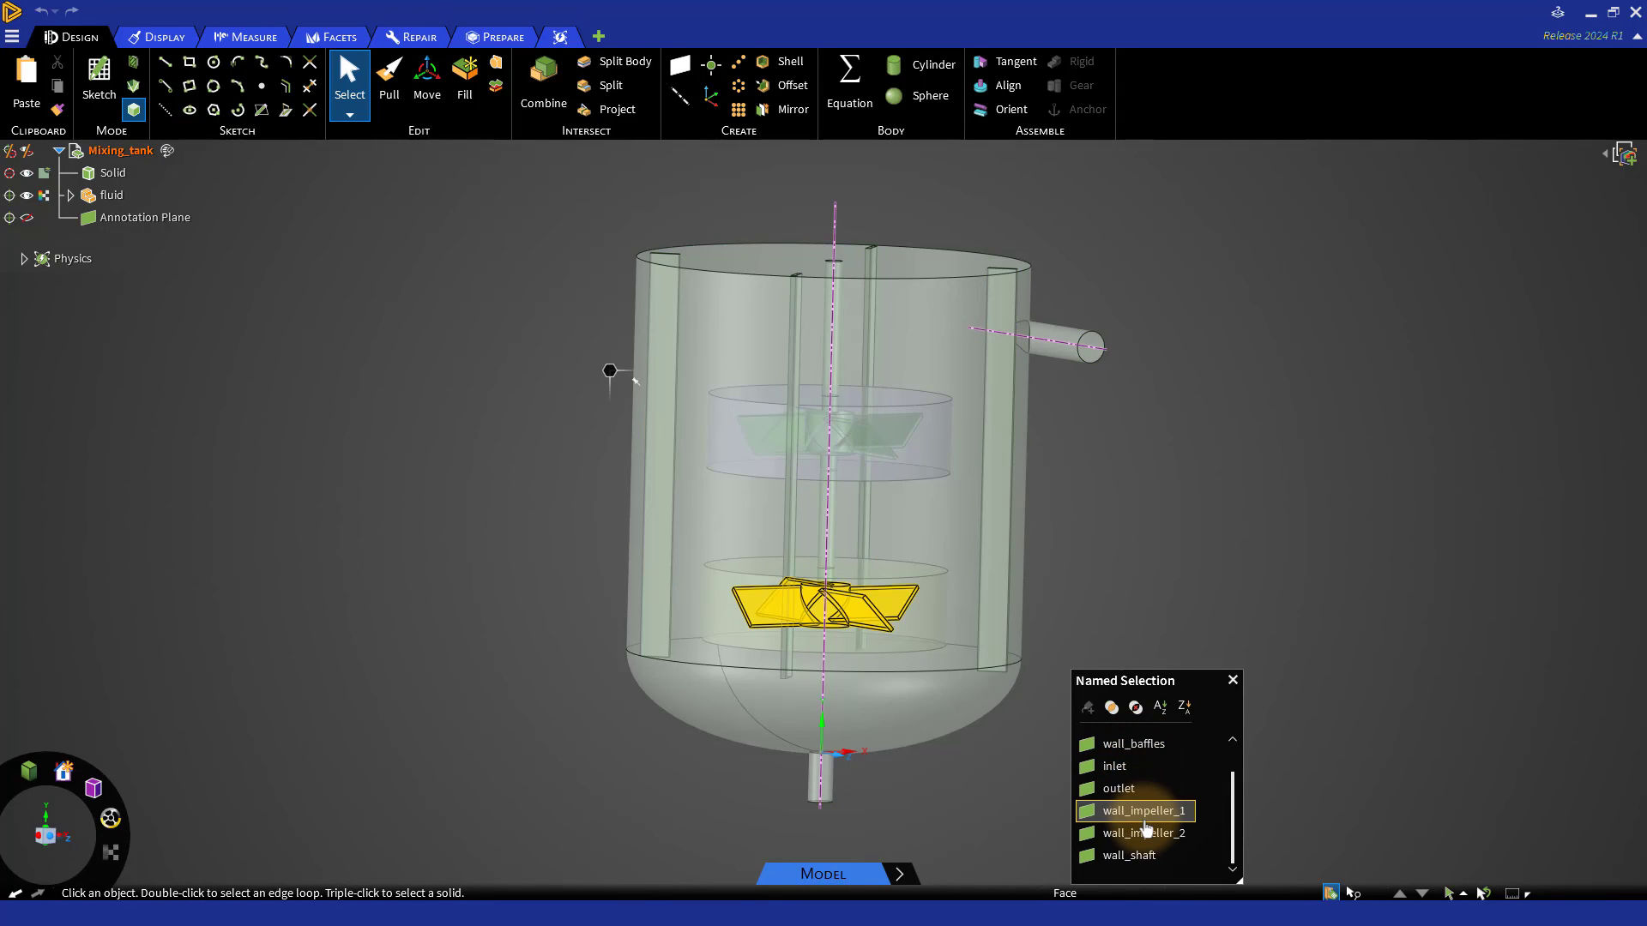
{"action": "left_click", "coordinate": [1148, 835]}
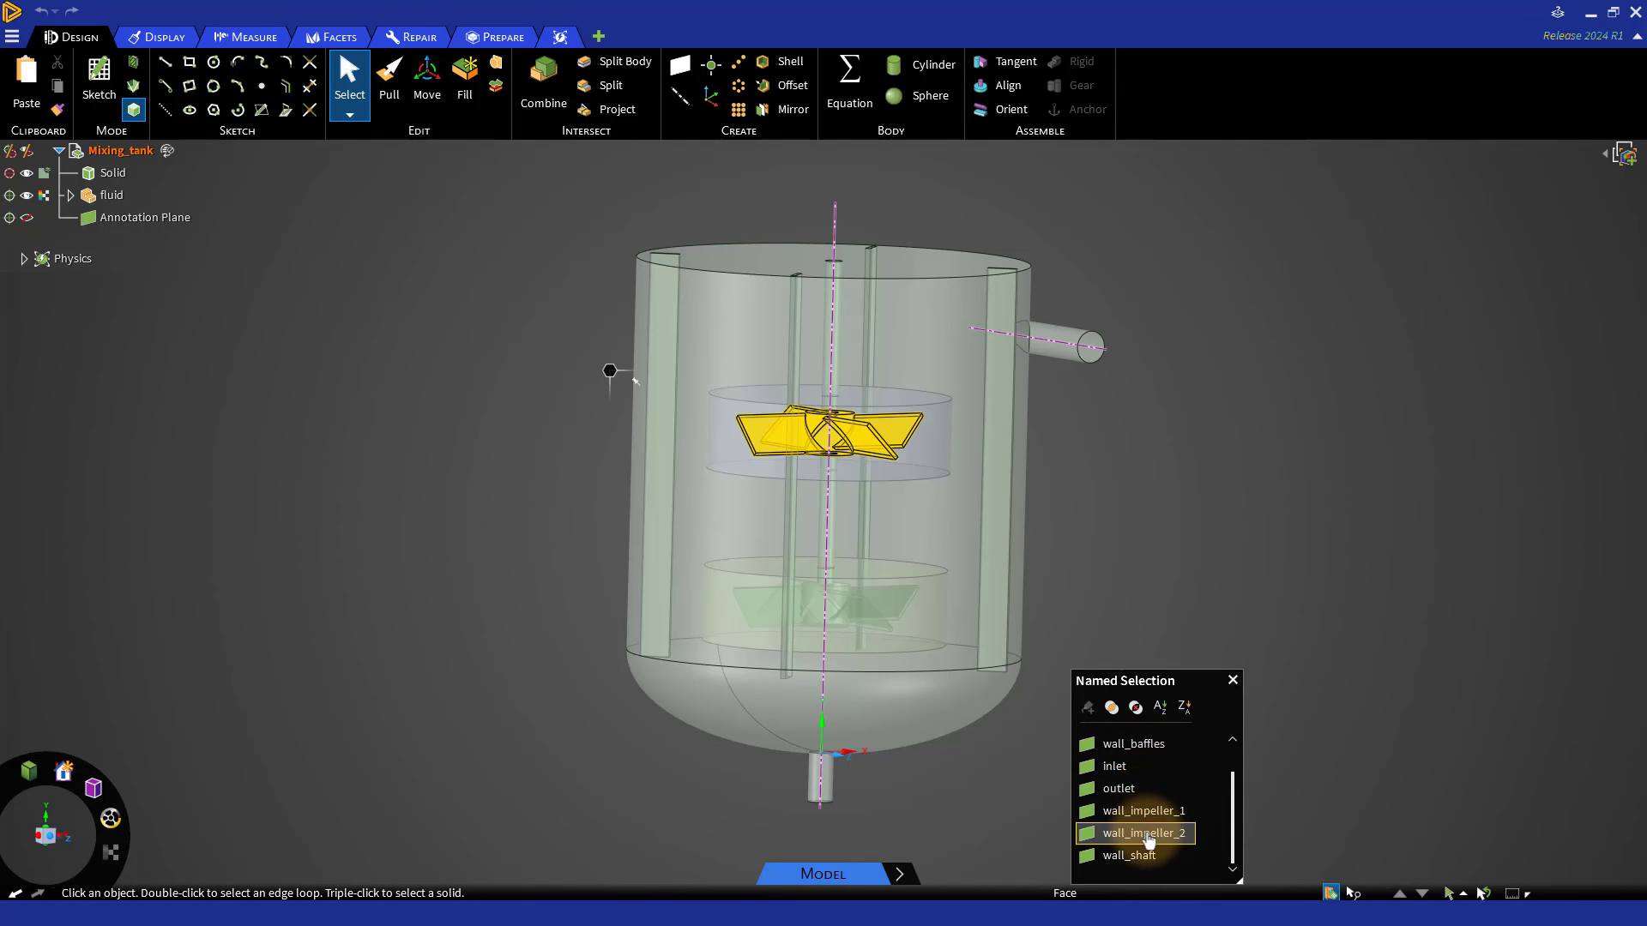
{"action": "left_click", "coordinate": [1148, 858]}
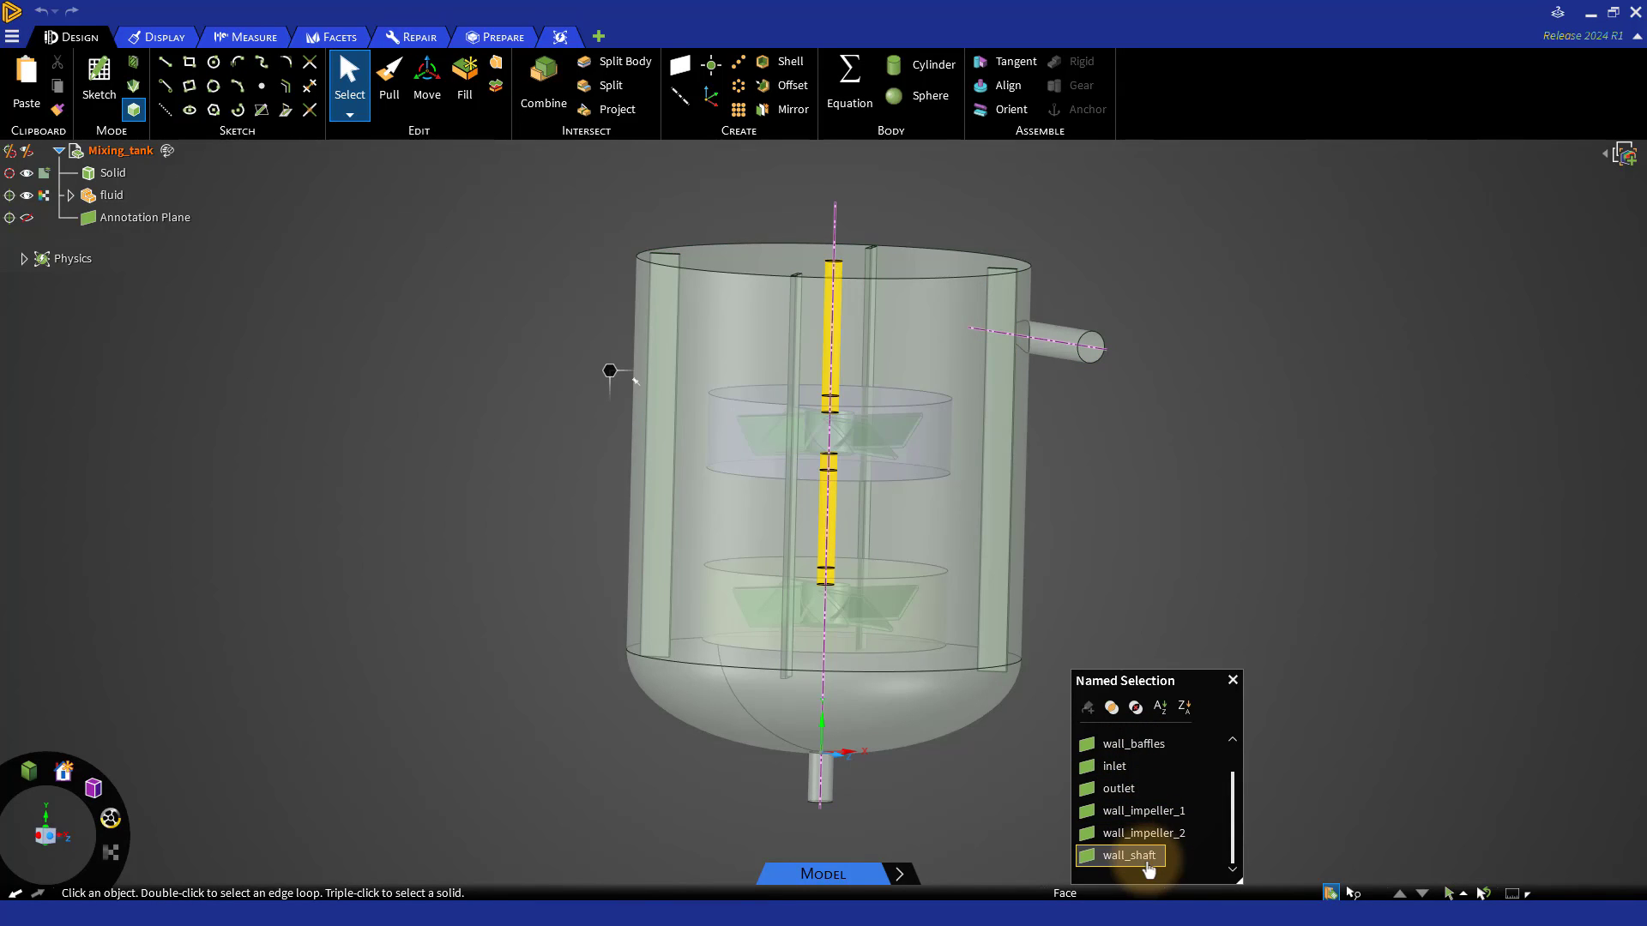
{"action": "left_click", "coordinate": [1233, 679]}
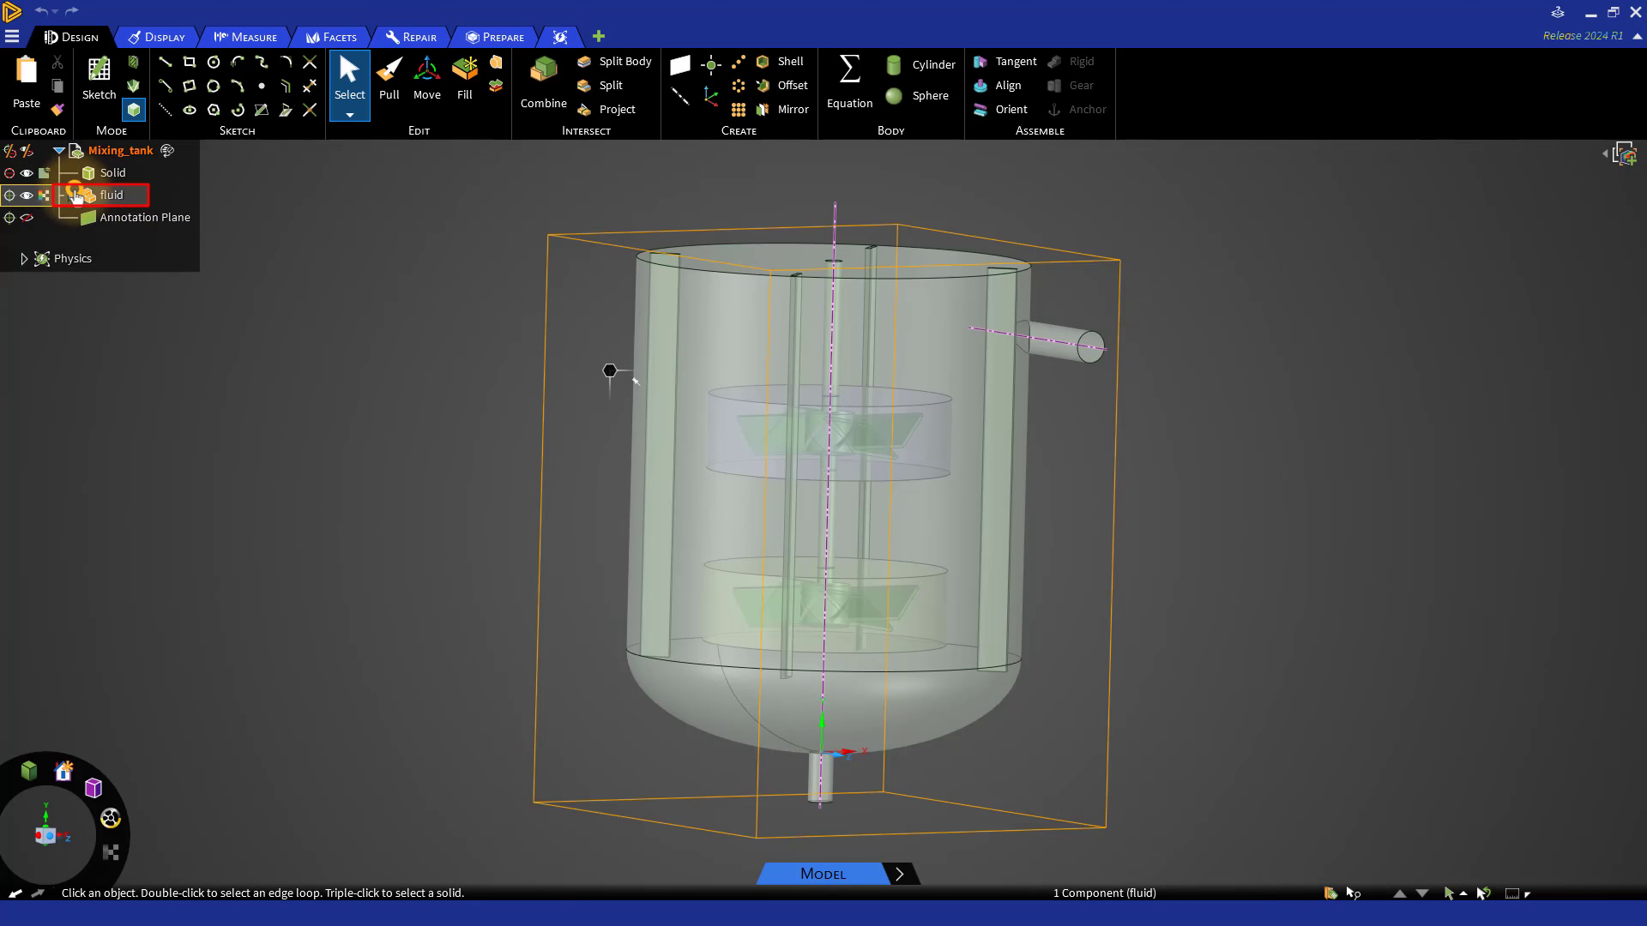
Expand the fluid component to show tank, mrf_1 and mrf_2, and preview mrf_1
{"action": "left_click", "coordinate": [71, 195]}
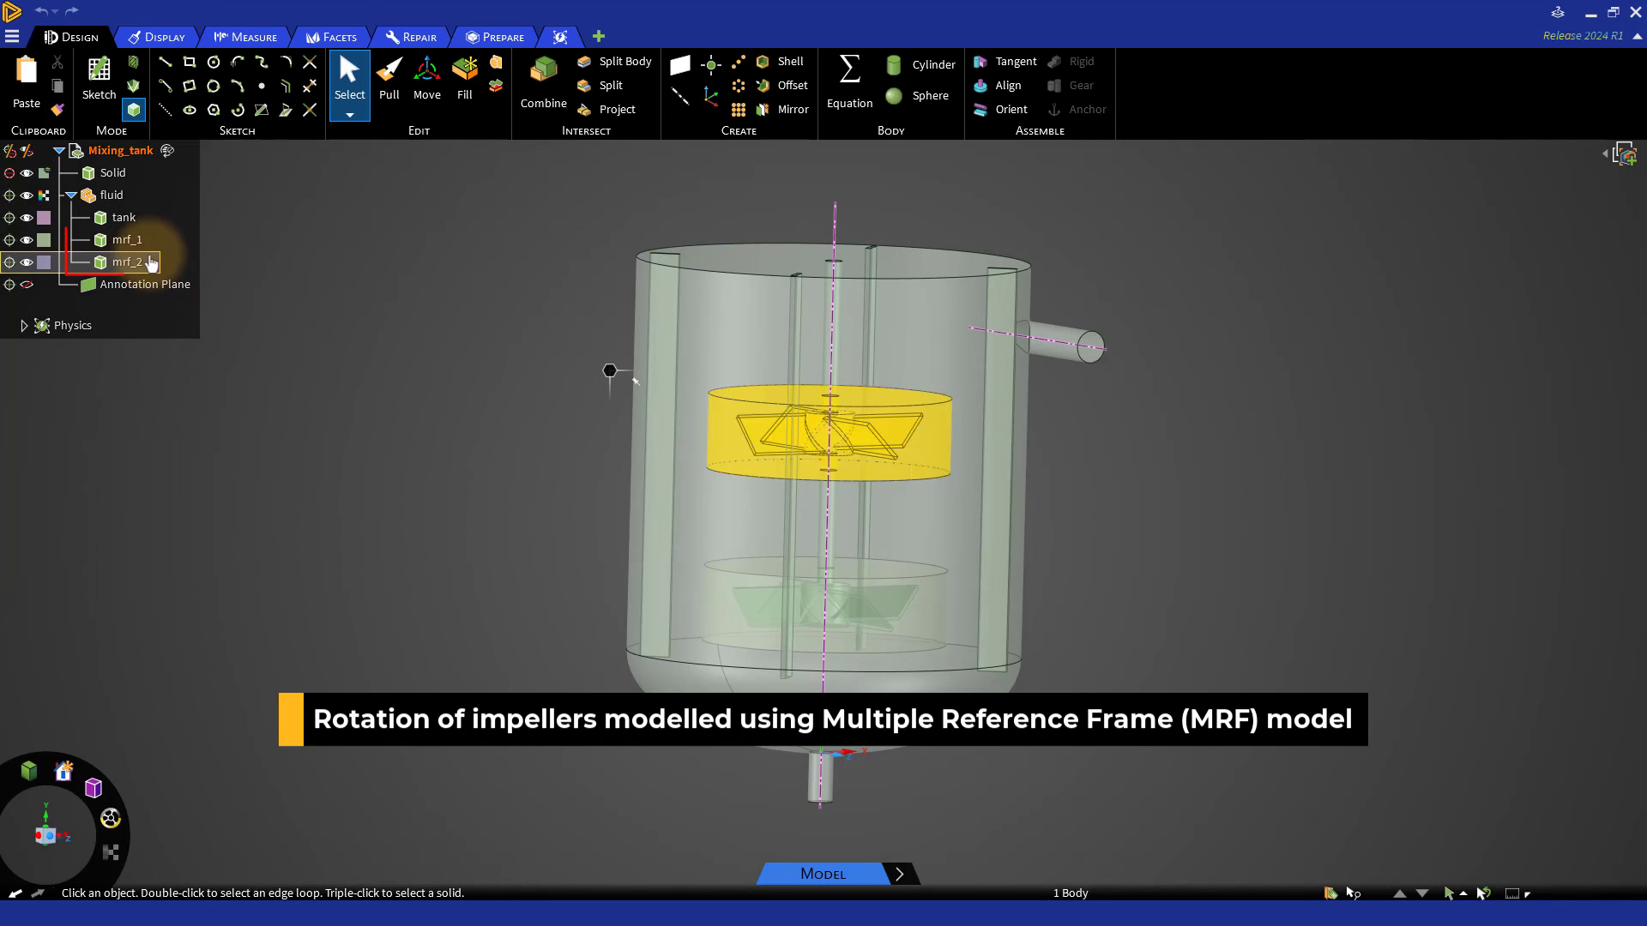
{"action": "left_click", "coordinate": [151, 249]}
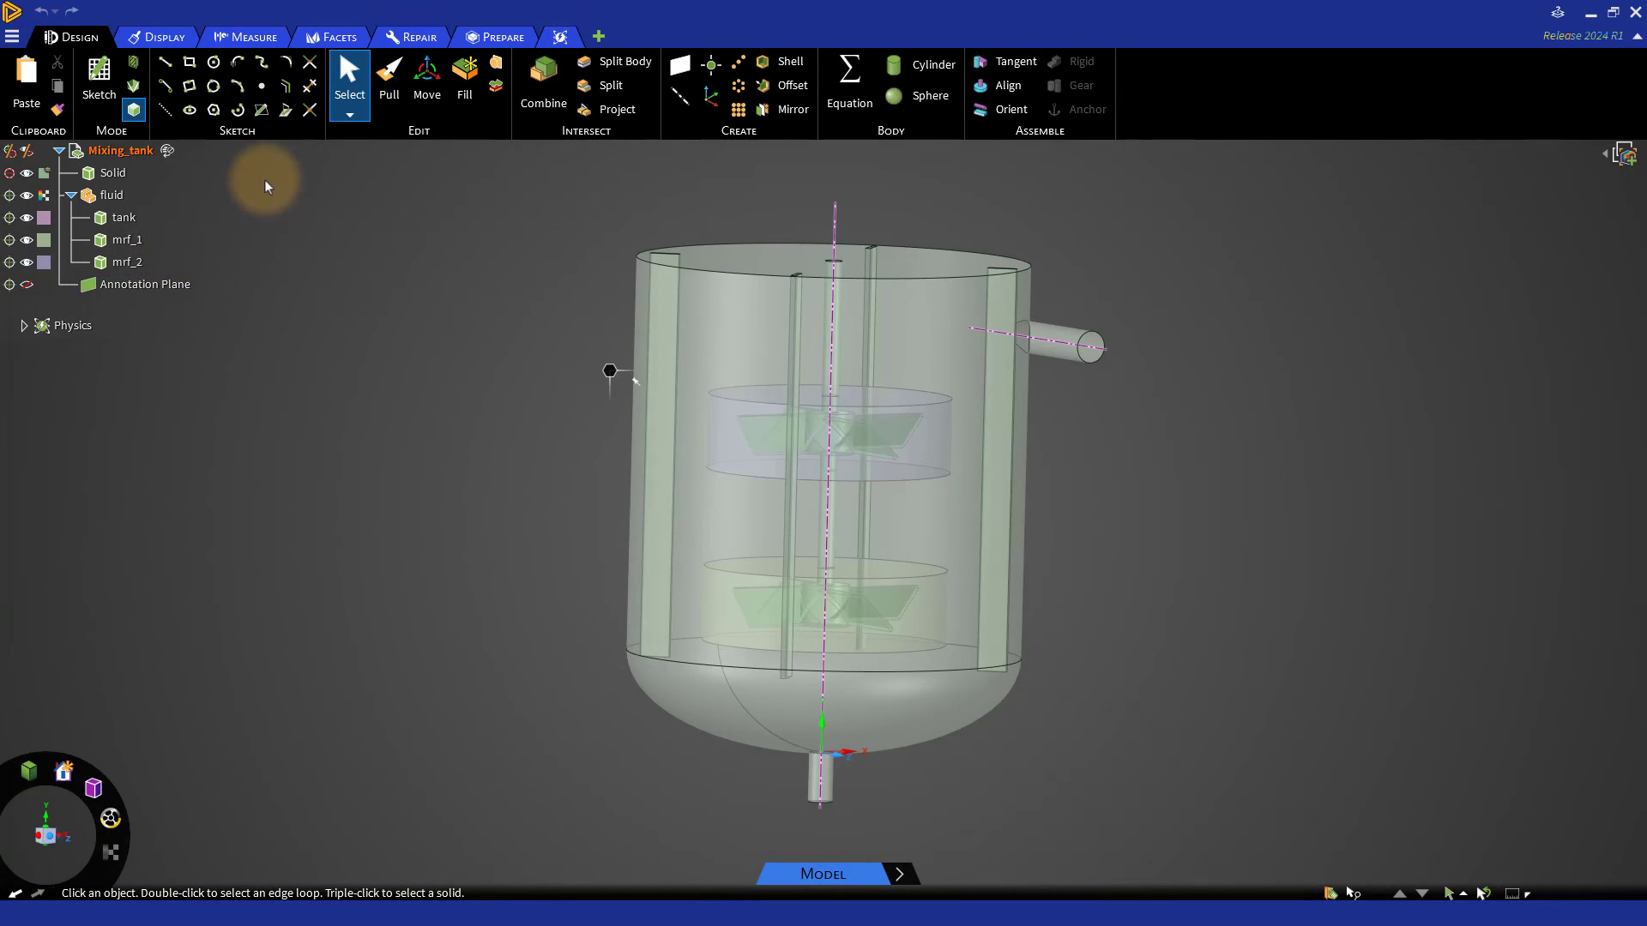
Sketch through the tank, view its hatched section head-on, then return to 3D Mode
{"action": "left_click", "coordinate": [135, 70]}
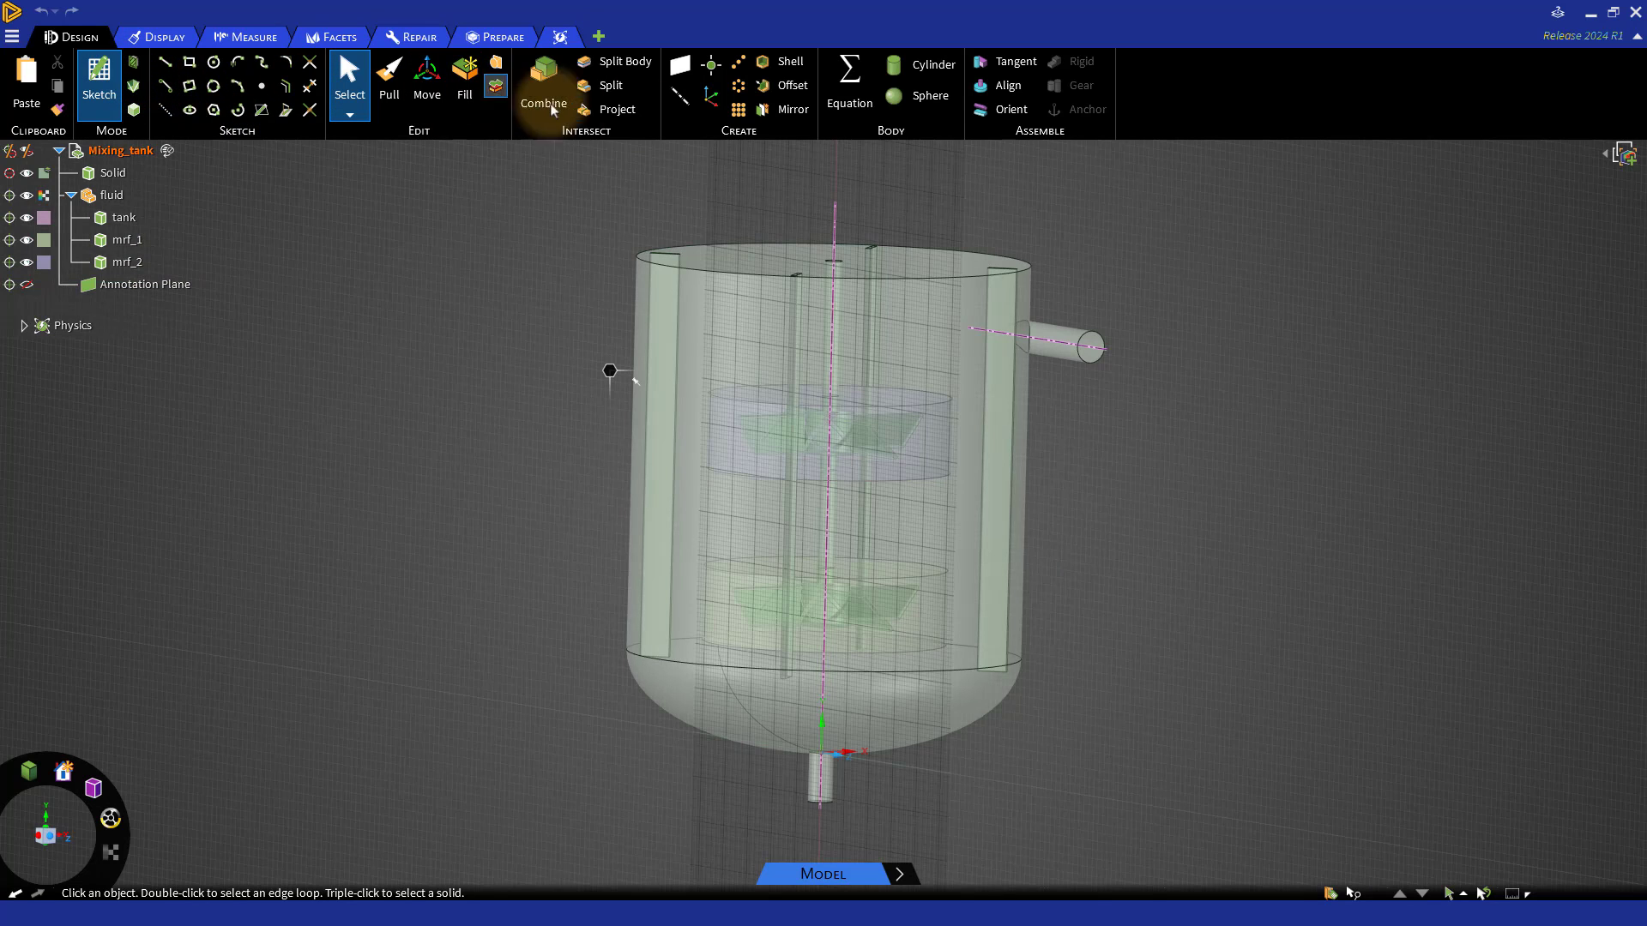
{"action": "key", "text": "x"}
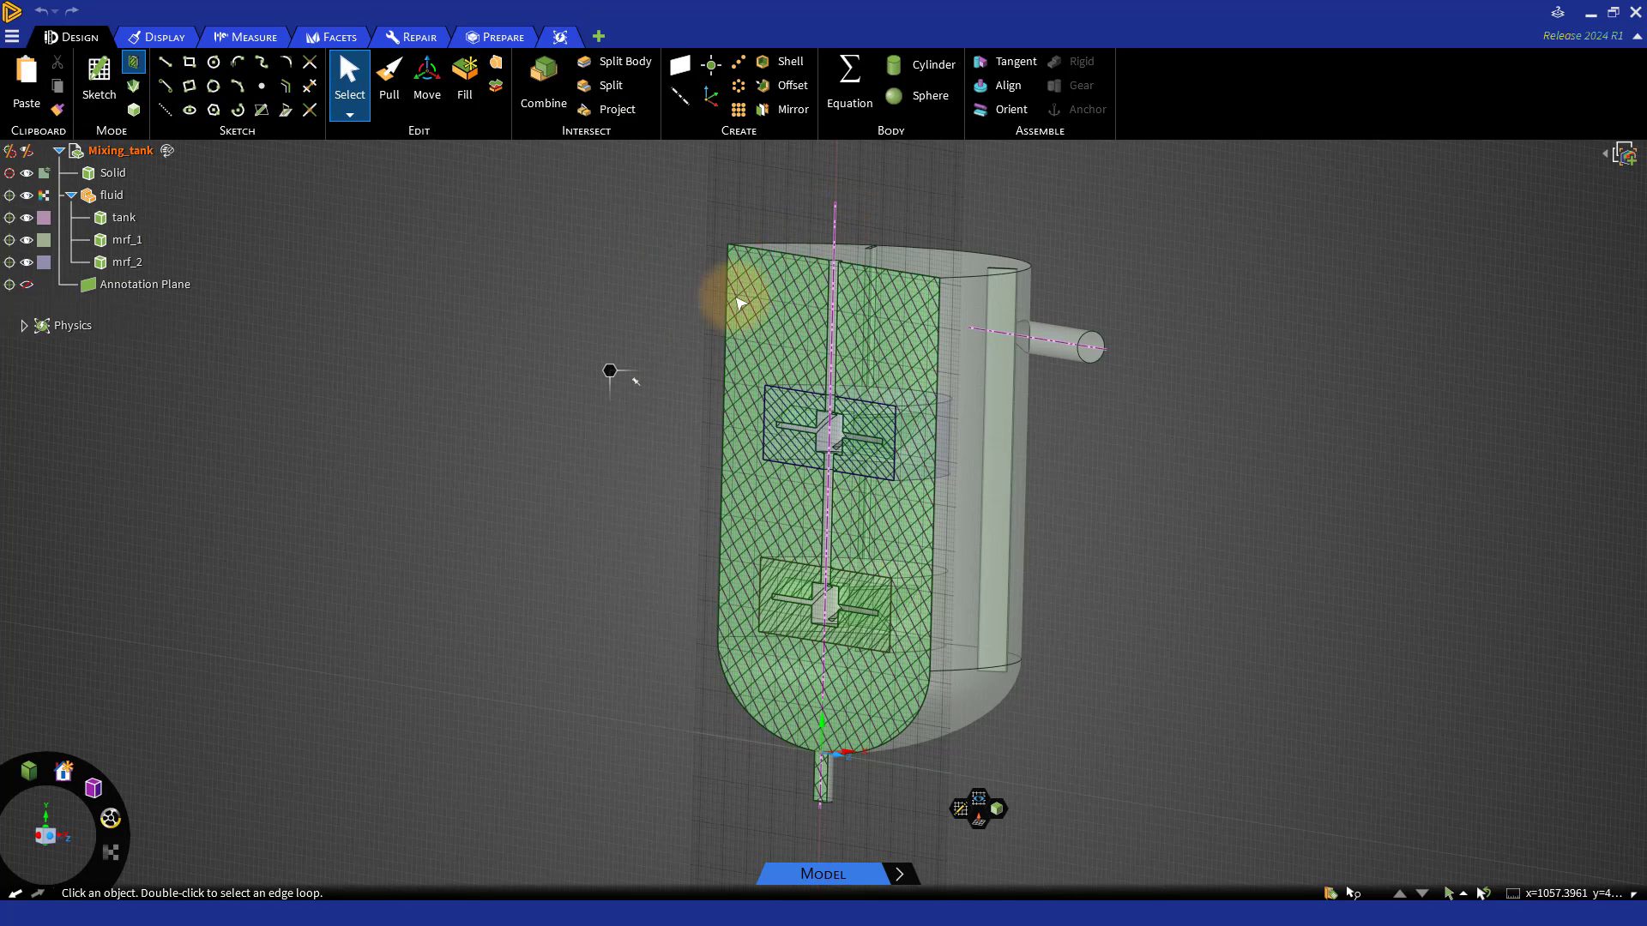
{"action": "left_click", "coordinate": [44, 844]}
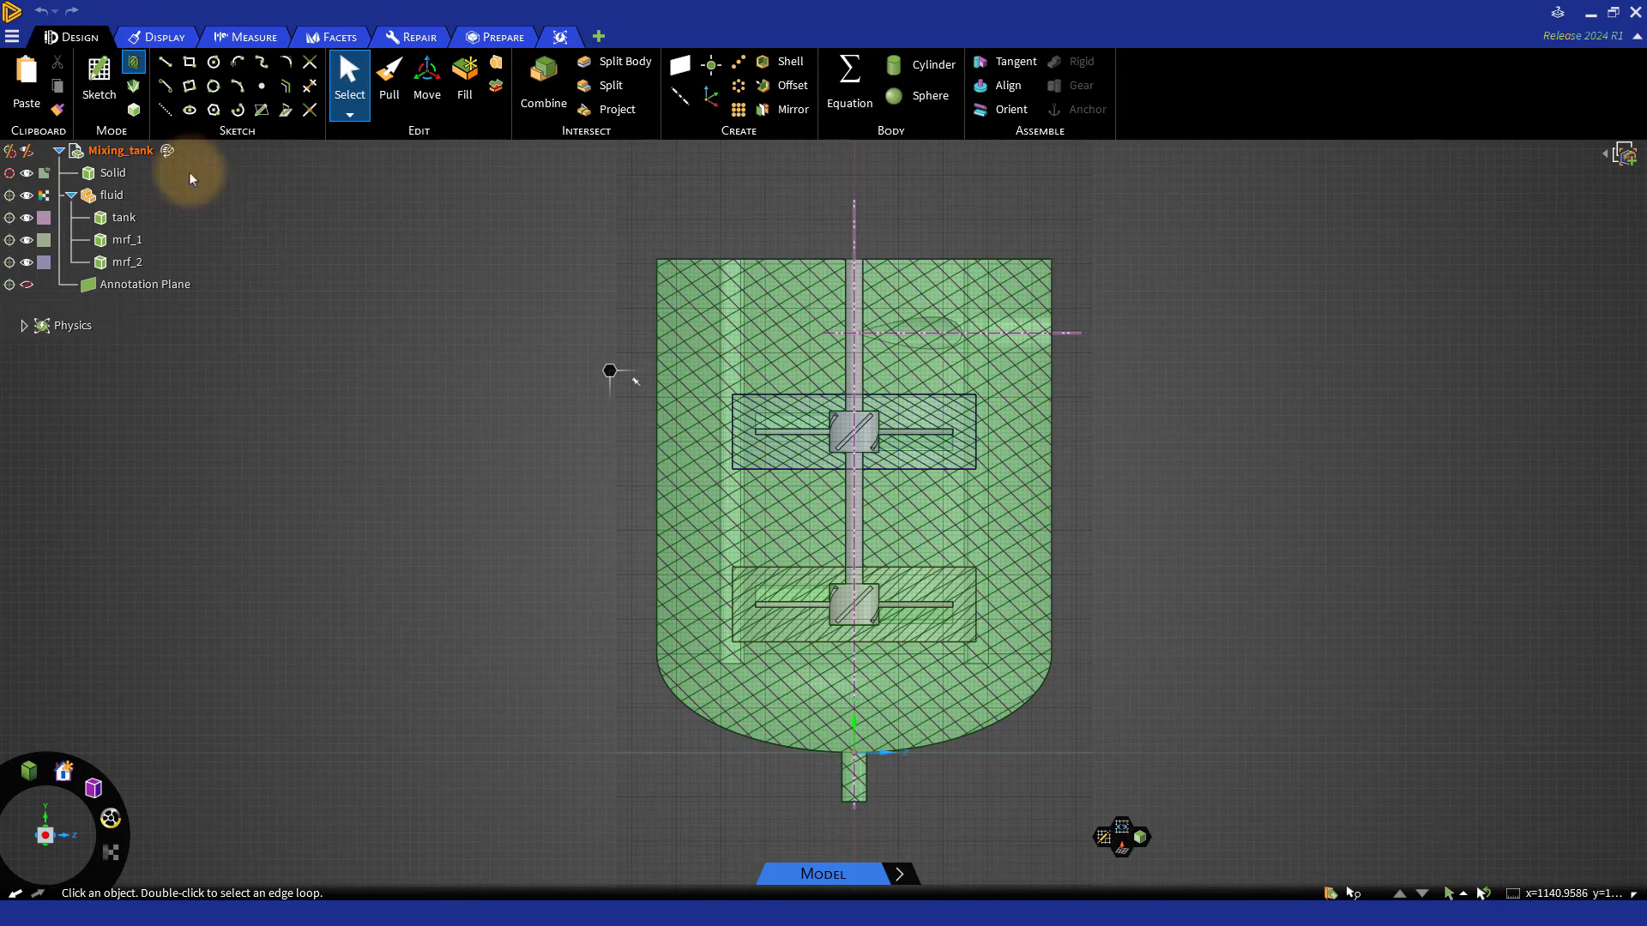
{"action": "left_click", "coordinate": [137, 114]}
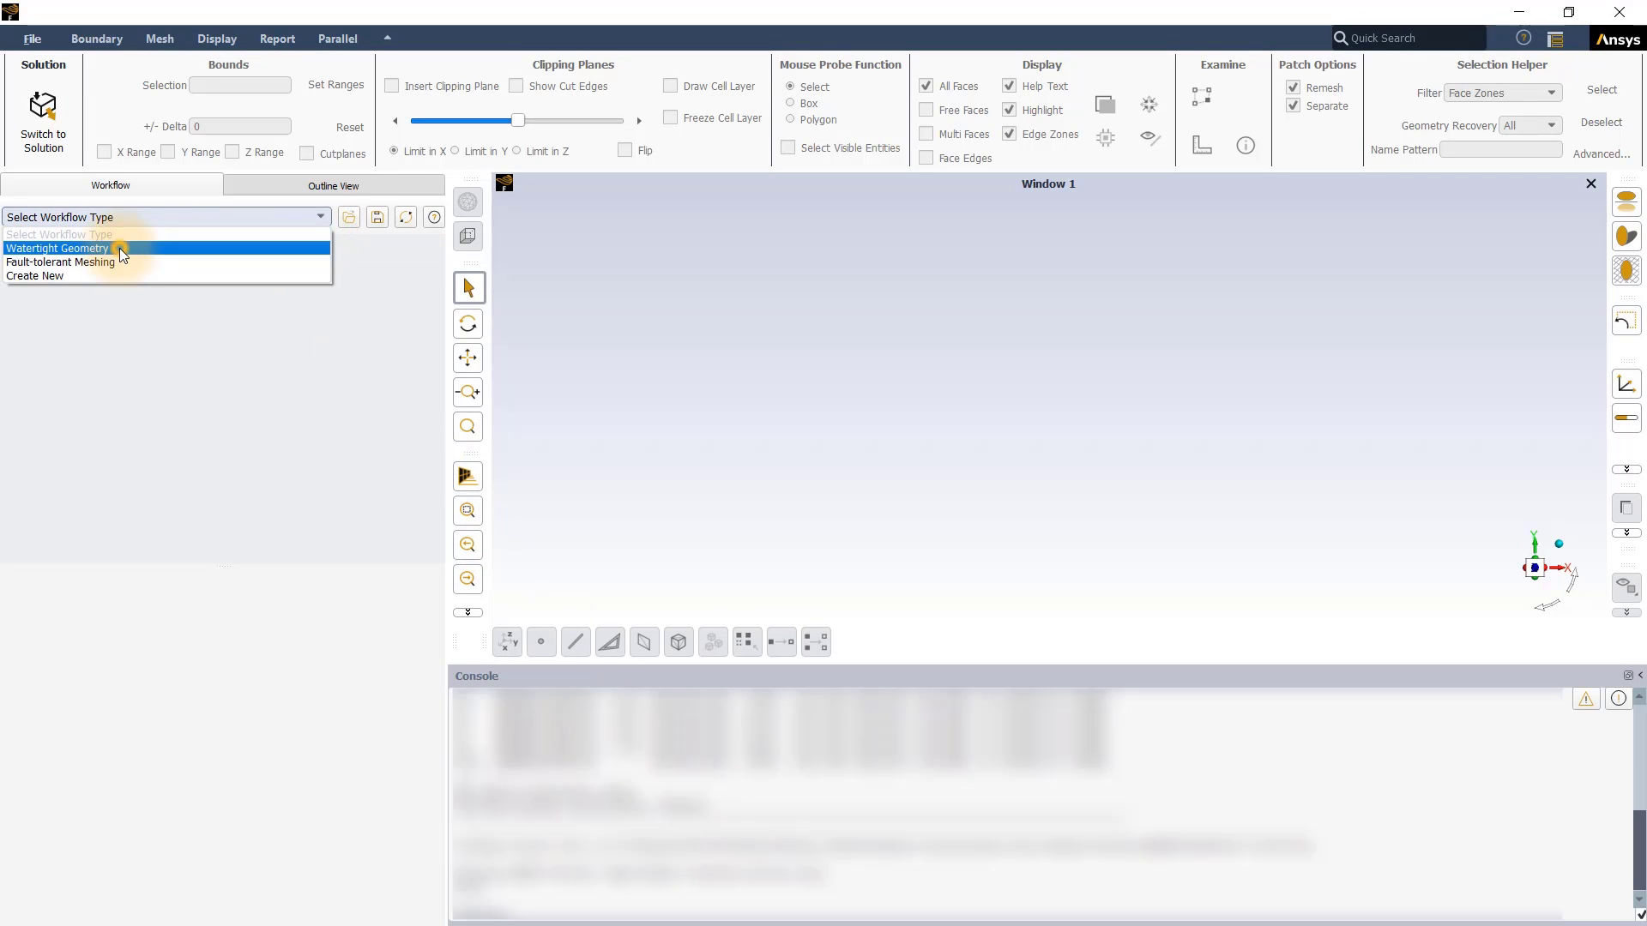
Load the Watertight Geometry workflow and pick Mixing_tank.scdoc as the CAD file to import
{"action": "left_click", "coordinate": [120, 249]}
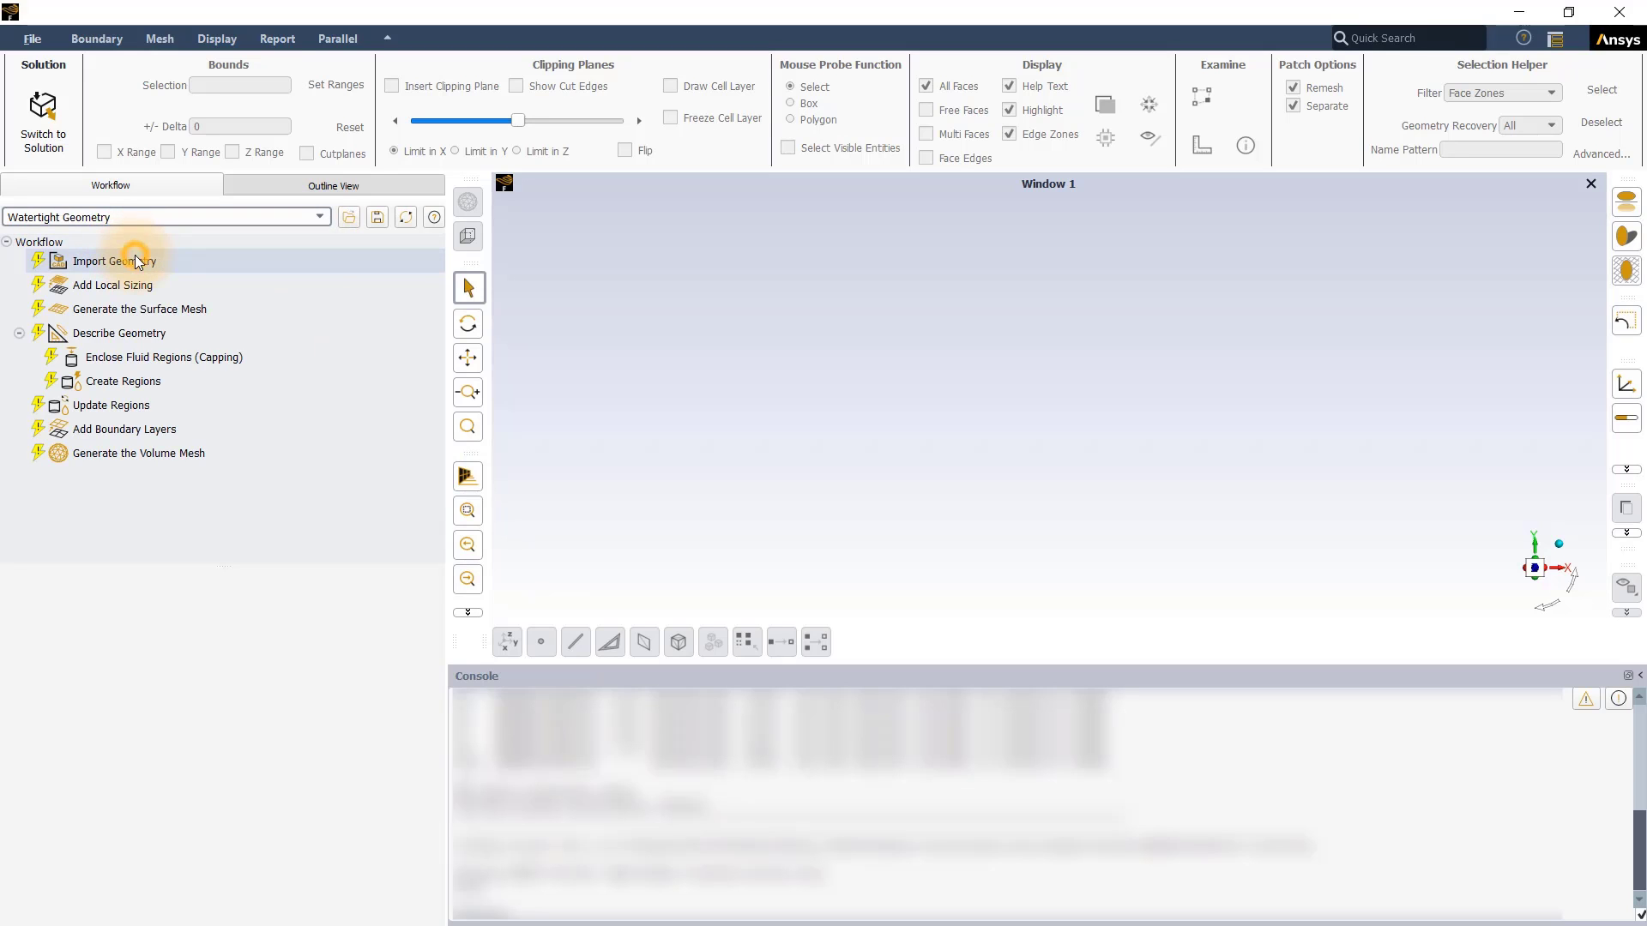
{"action": "left_click", "coordinate": [135, 260]}
{"action": "left_click", "coordinate": [431, 675]}
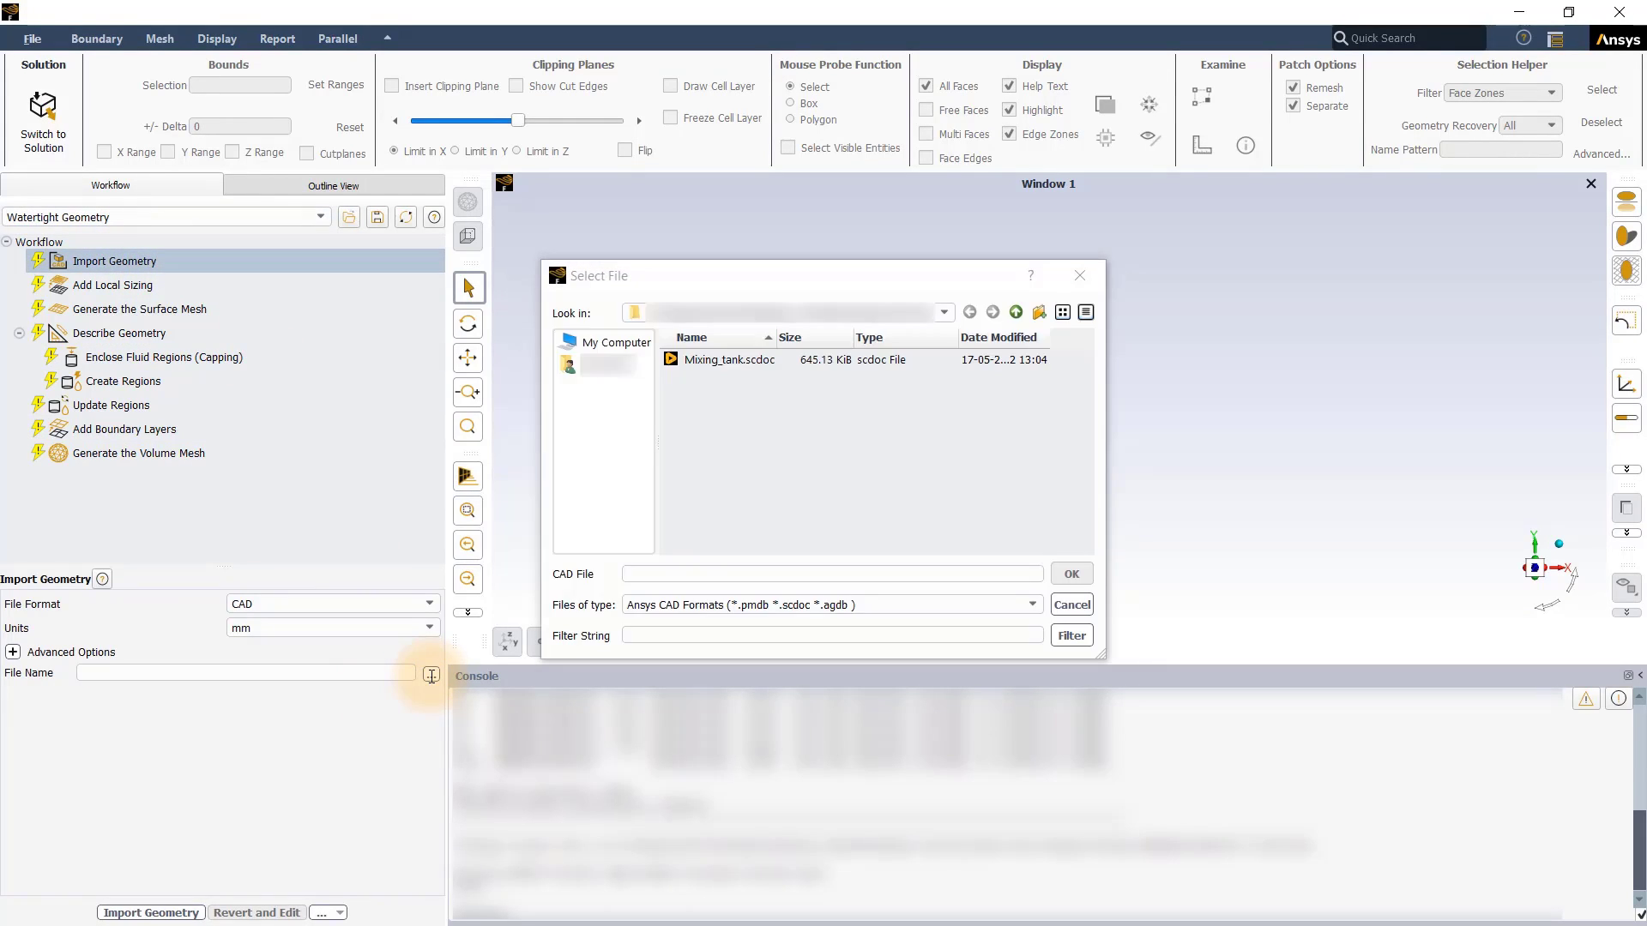
{"action": "left_click", "coordinate": [727, 360]}
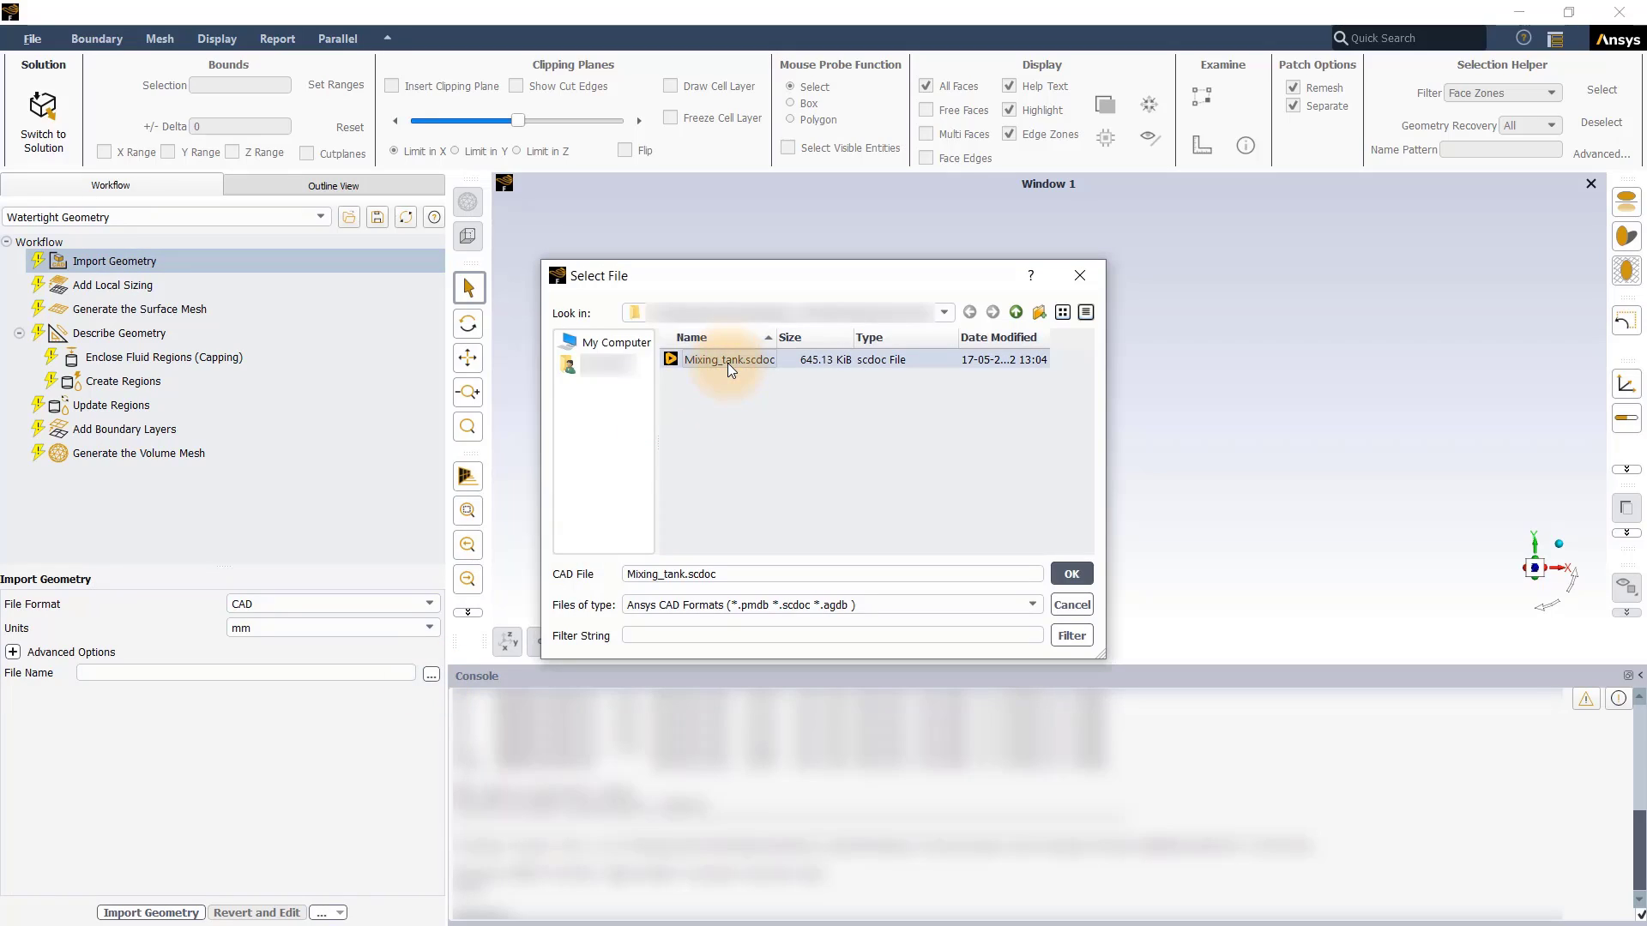
{"action": "left_click", "coordinate": [1062, 581]}
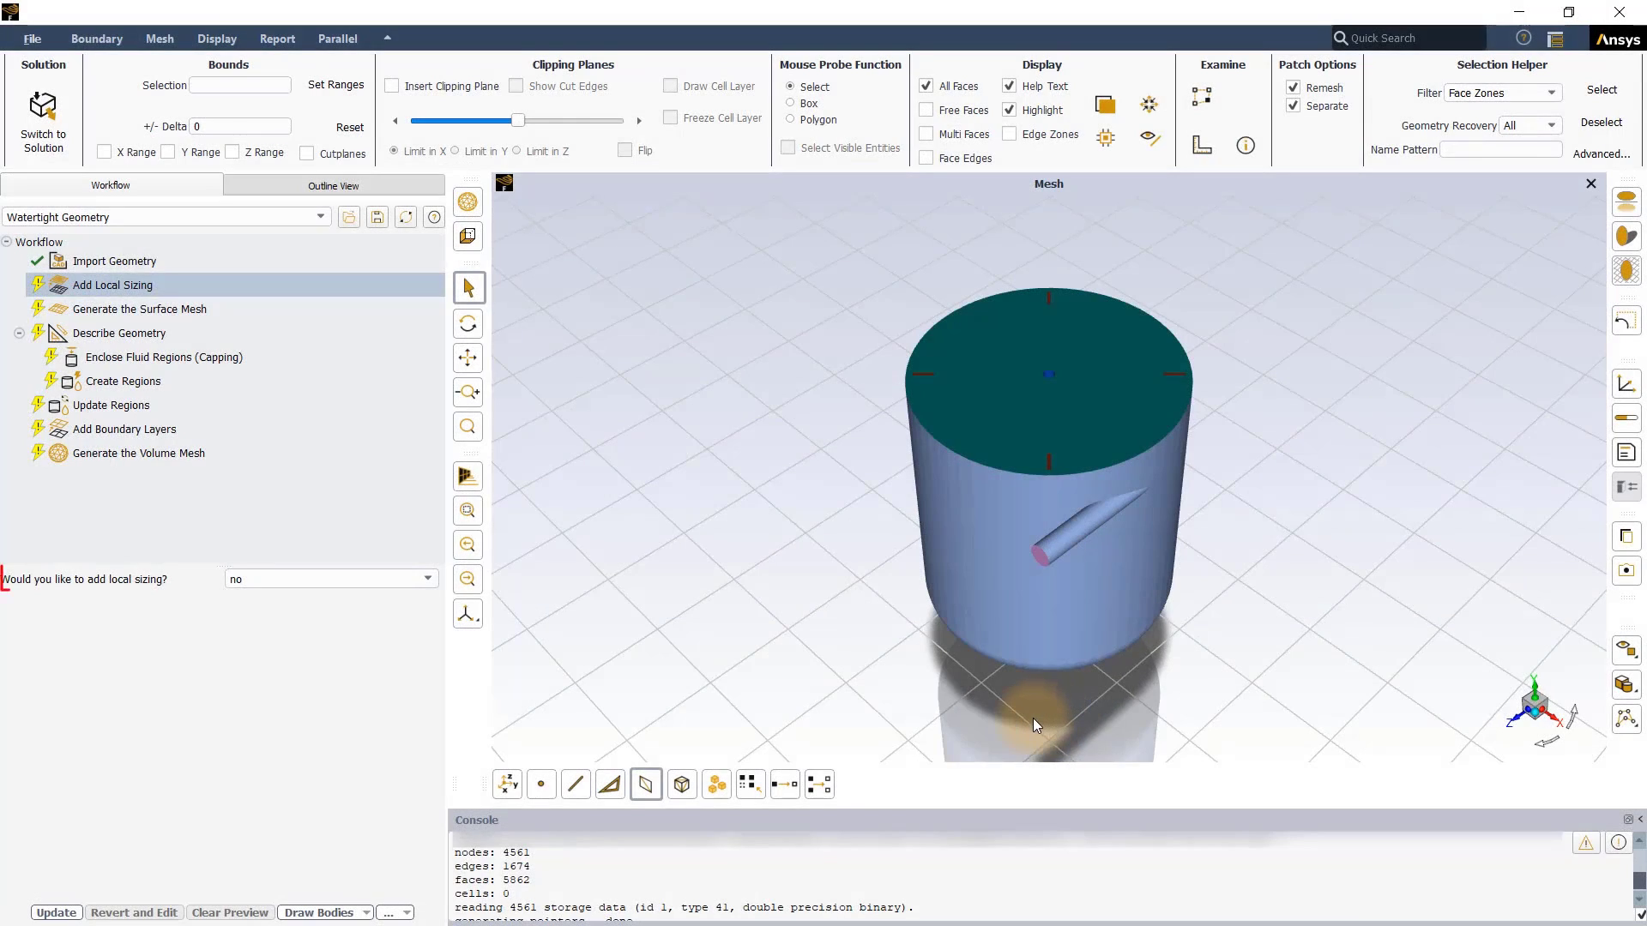
Finish the Add Local Sizing step without adding any local sizing
{"action": "left_click", "coordinate": [326, 290]}
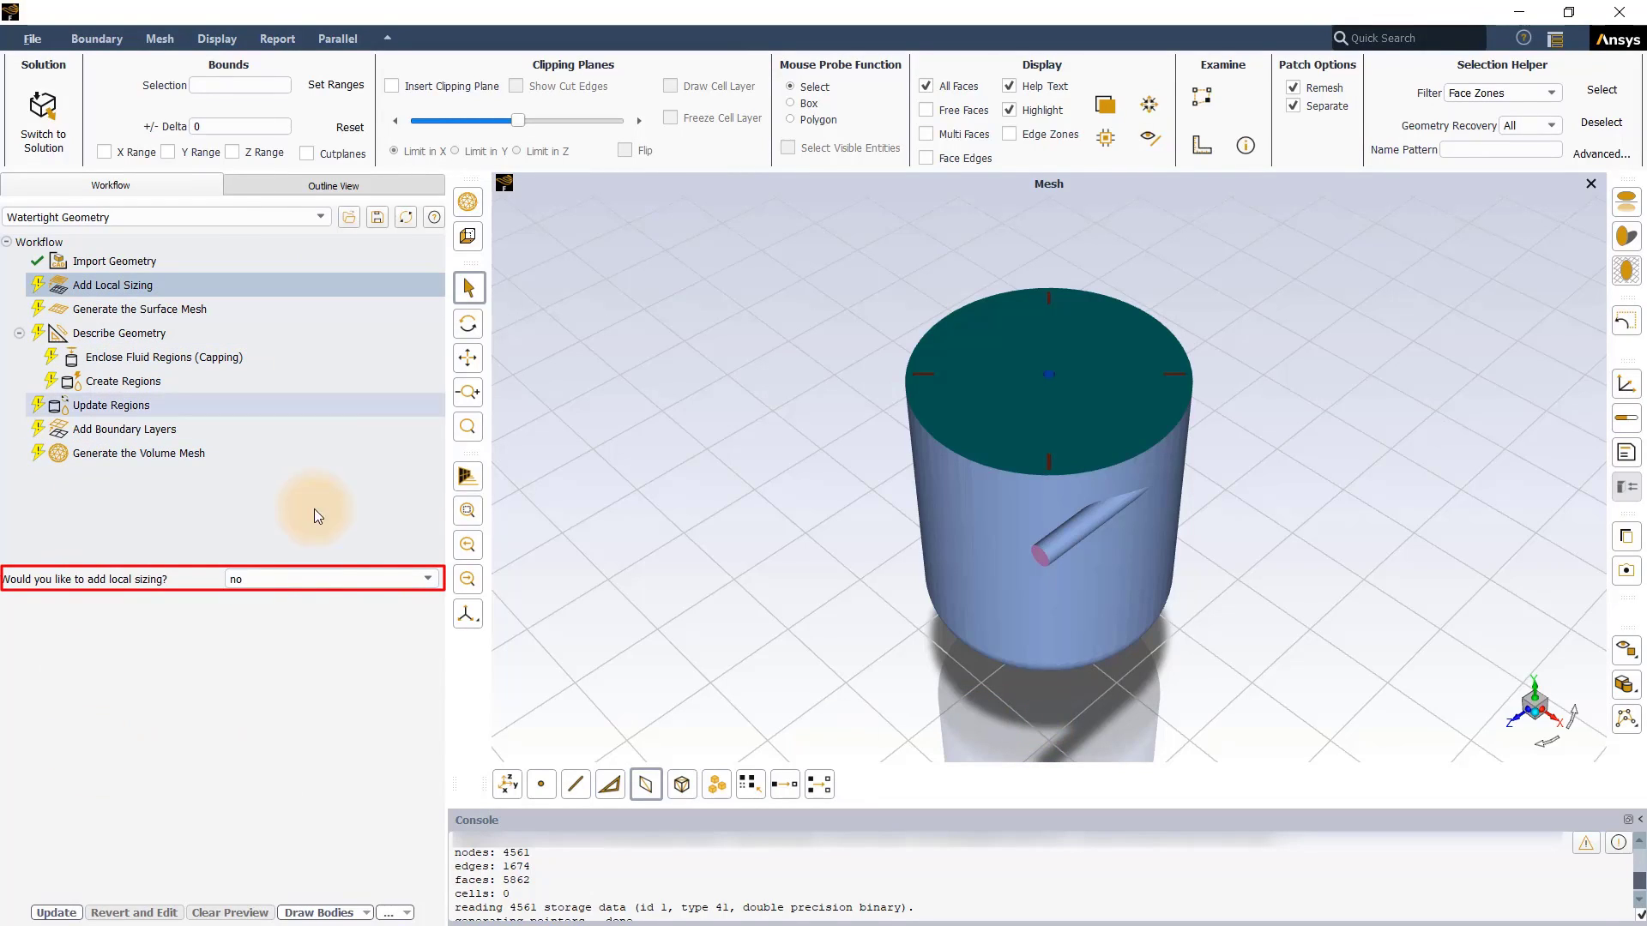
{"action": "left_click", "coordinate": [60, 912]}
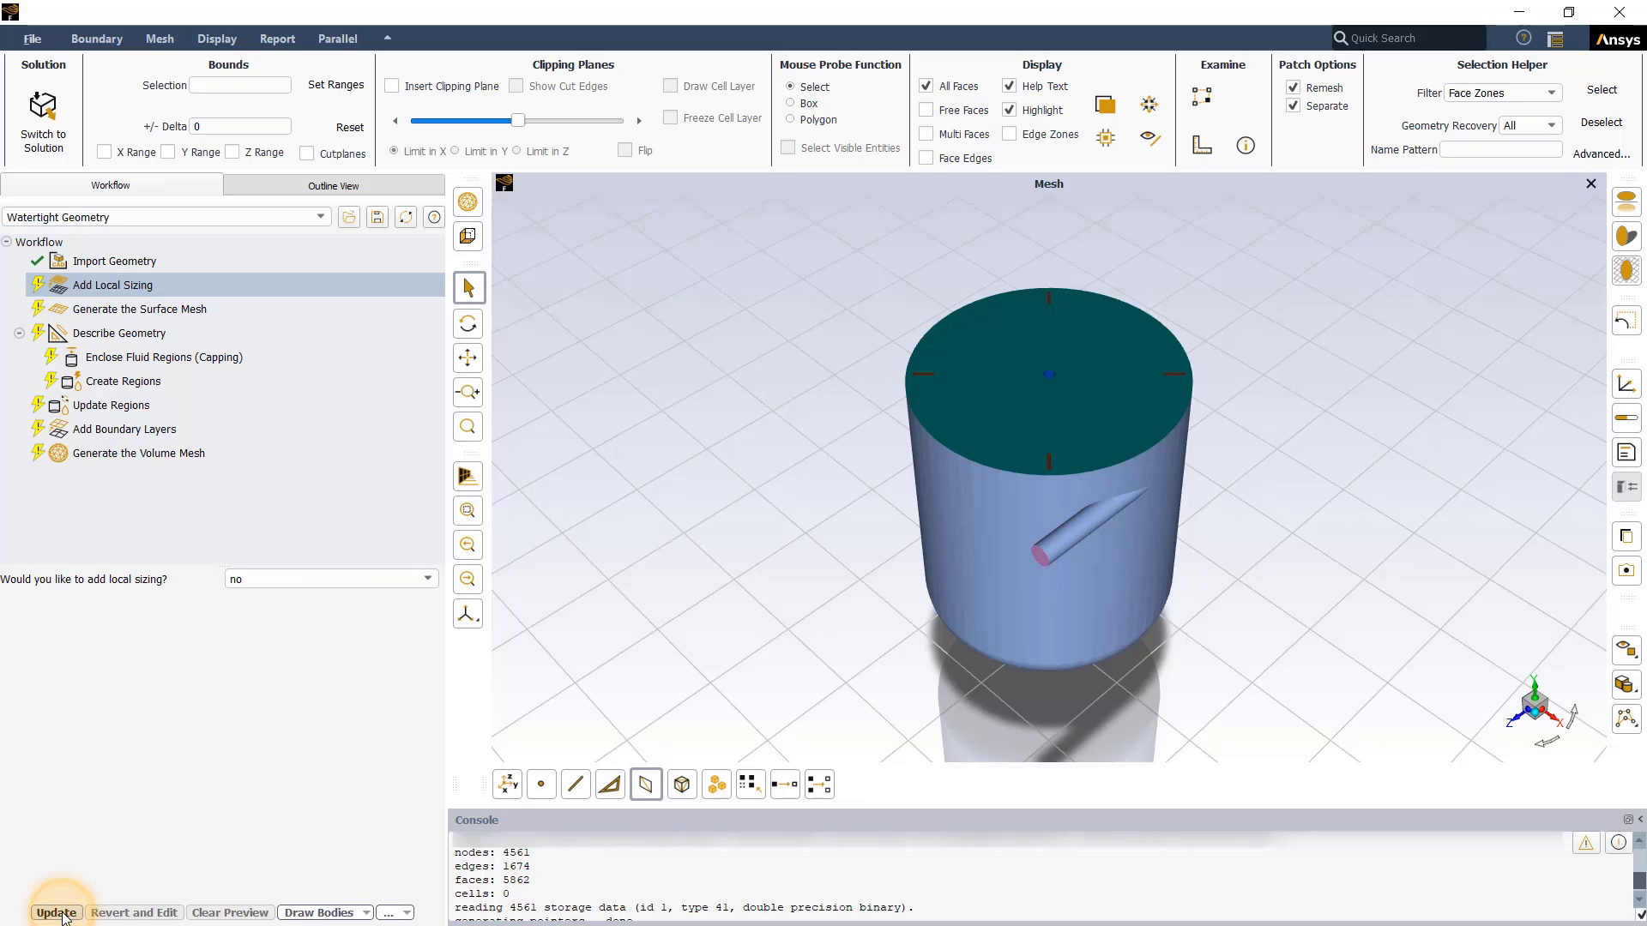
{"action": "left_click", "coordinate": [67, 914]}
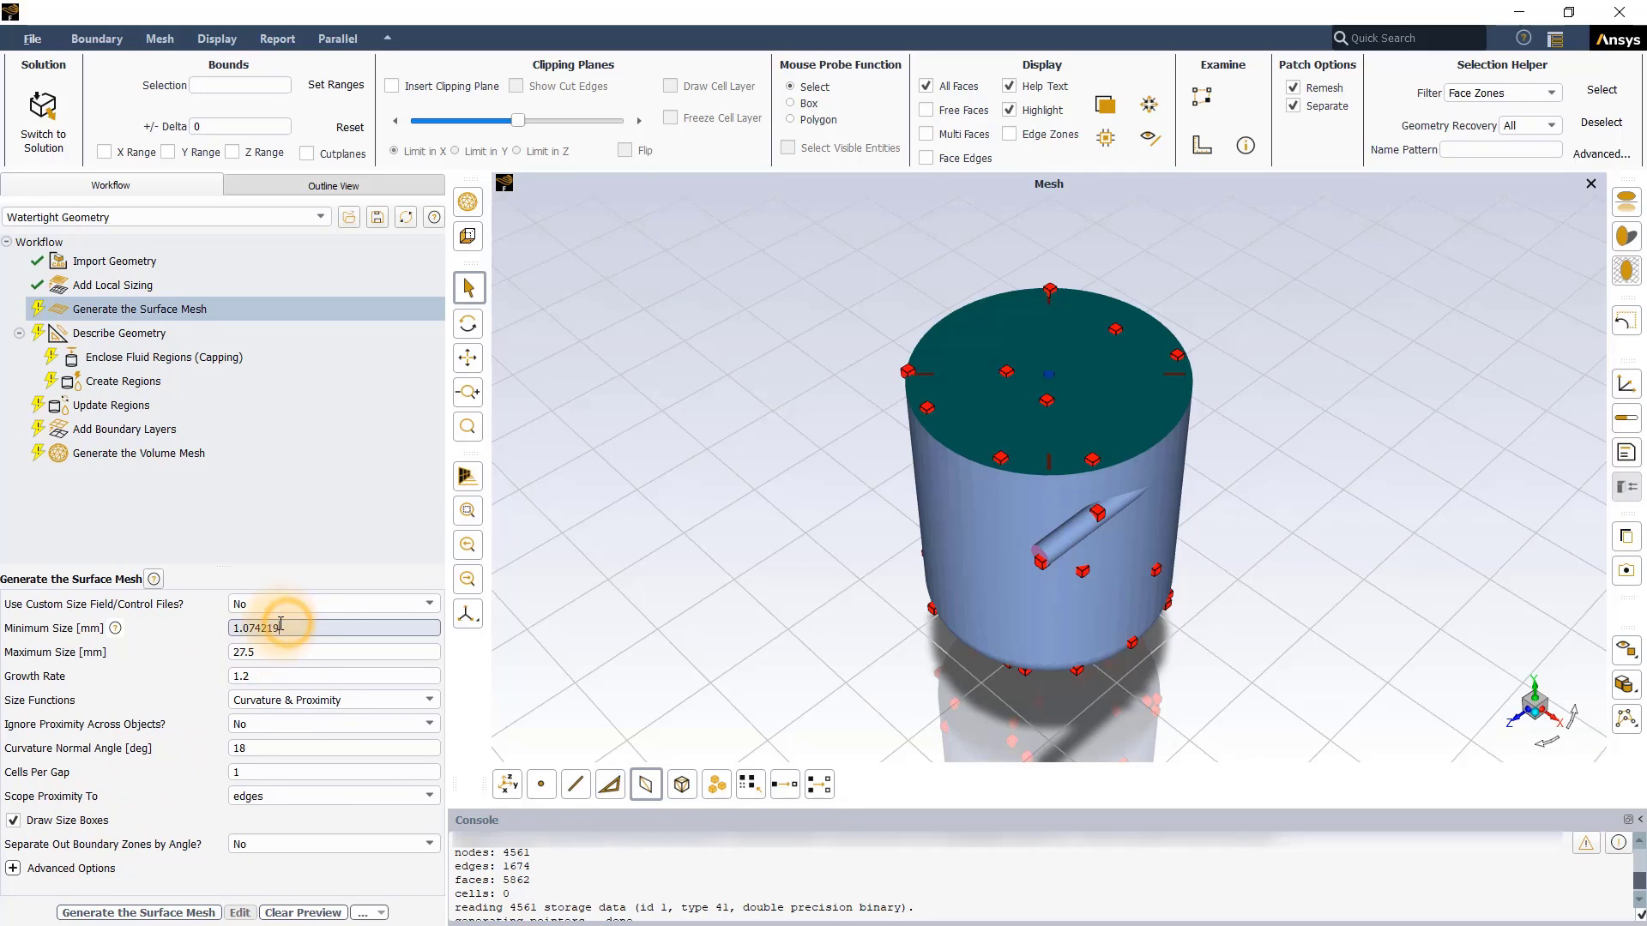
Generate the surface mesh with Minimum Size 3, Maximum Size 30, Cells Per Gap 2, proximity scoped to faces
{"action": "left_click_drag", "start_coordinate": [286, 627], "coordinate": [222, 647]}
{"action": "type", "text": "33"}
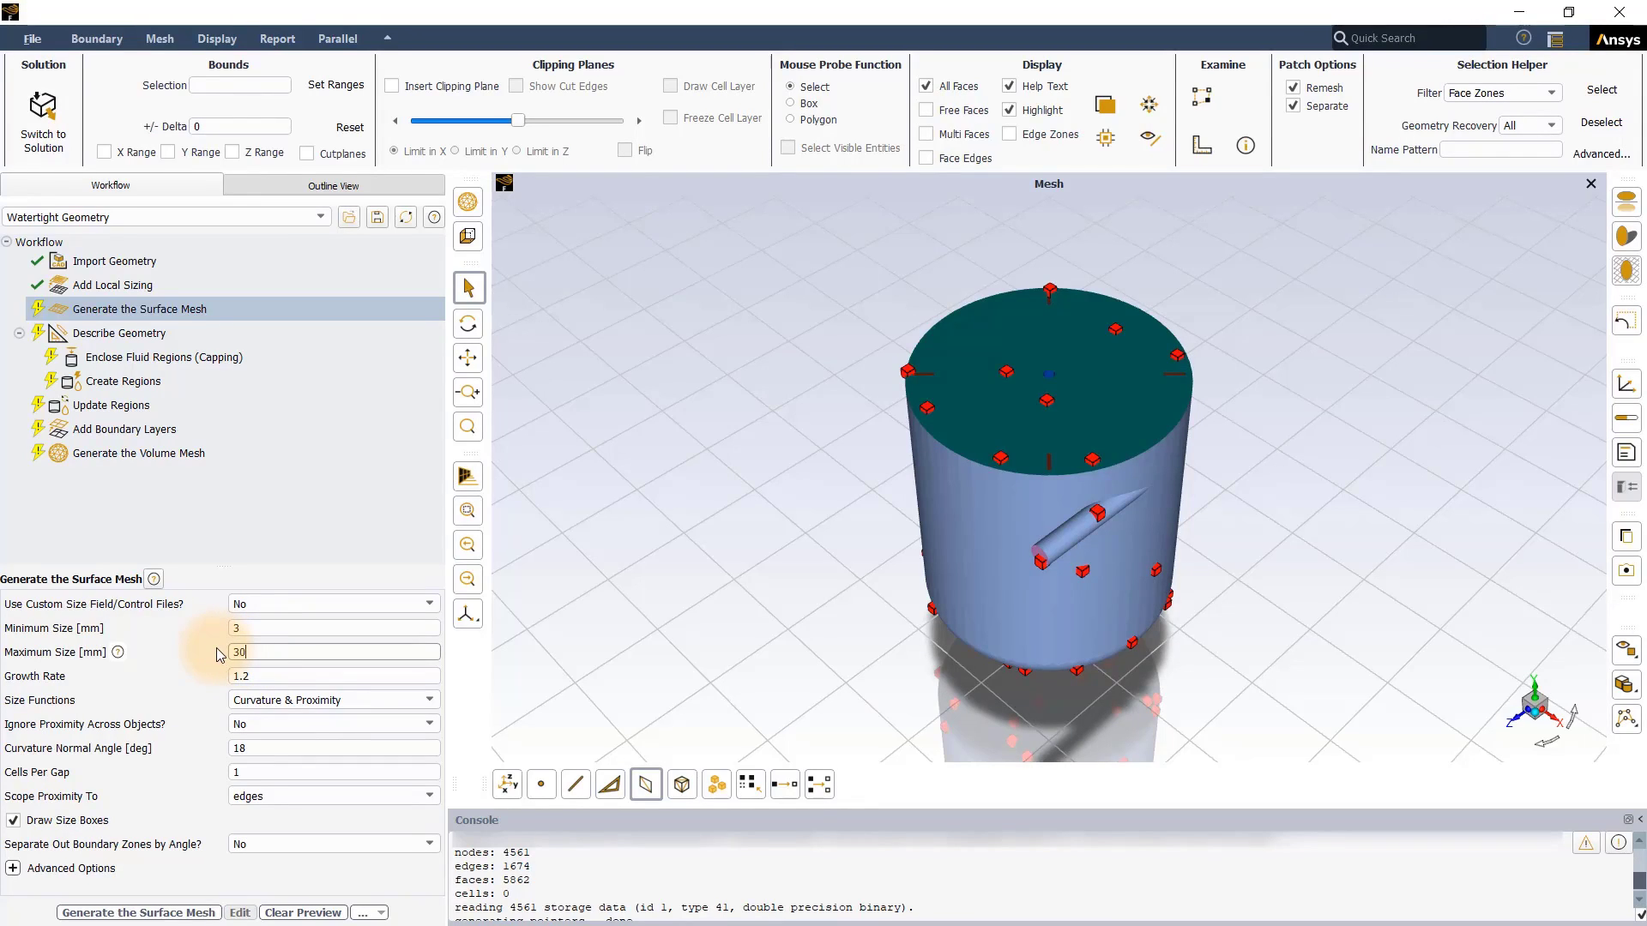
{"action": "double_click", "coordinate": [223, 771]}
{"action": "type", "text": "2"}
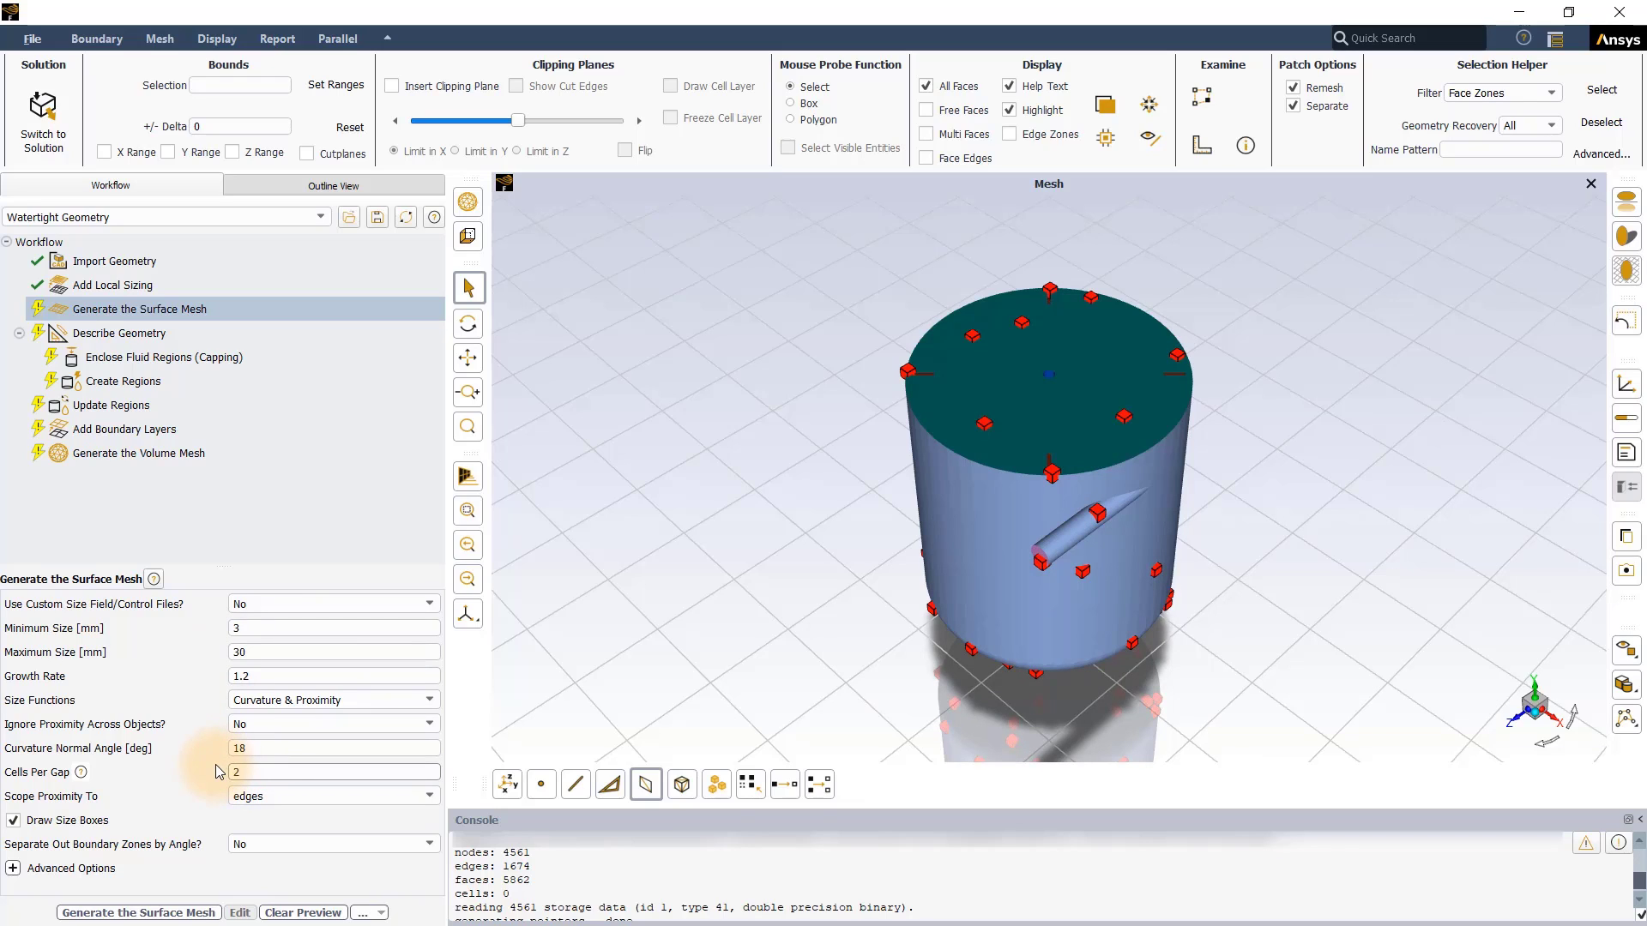
{"action": "left_click", "coordinate": [283, 796]}
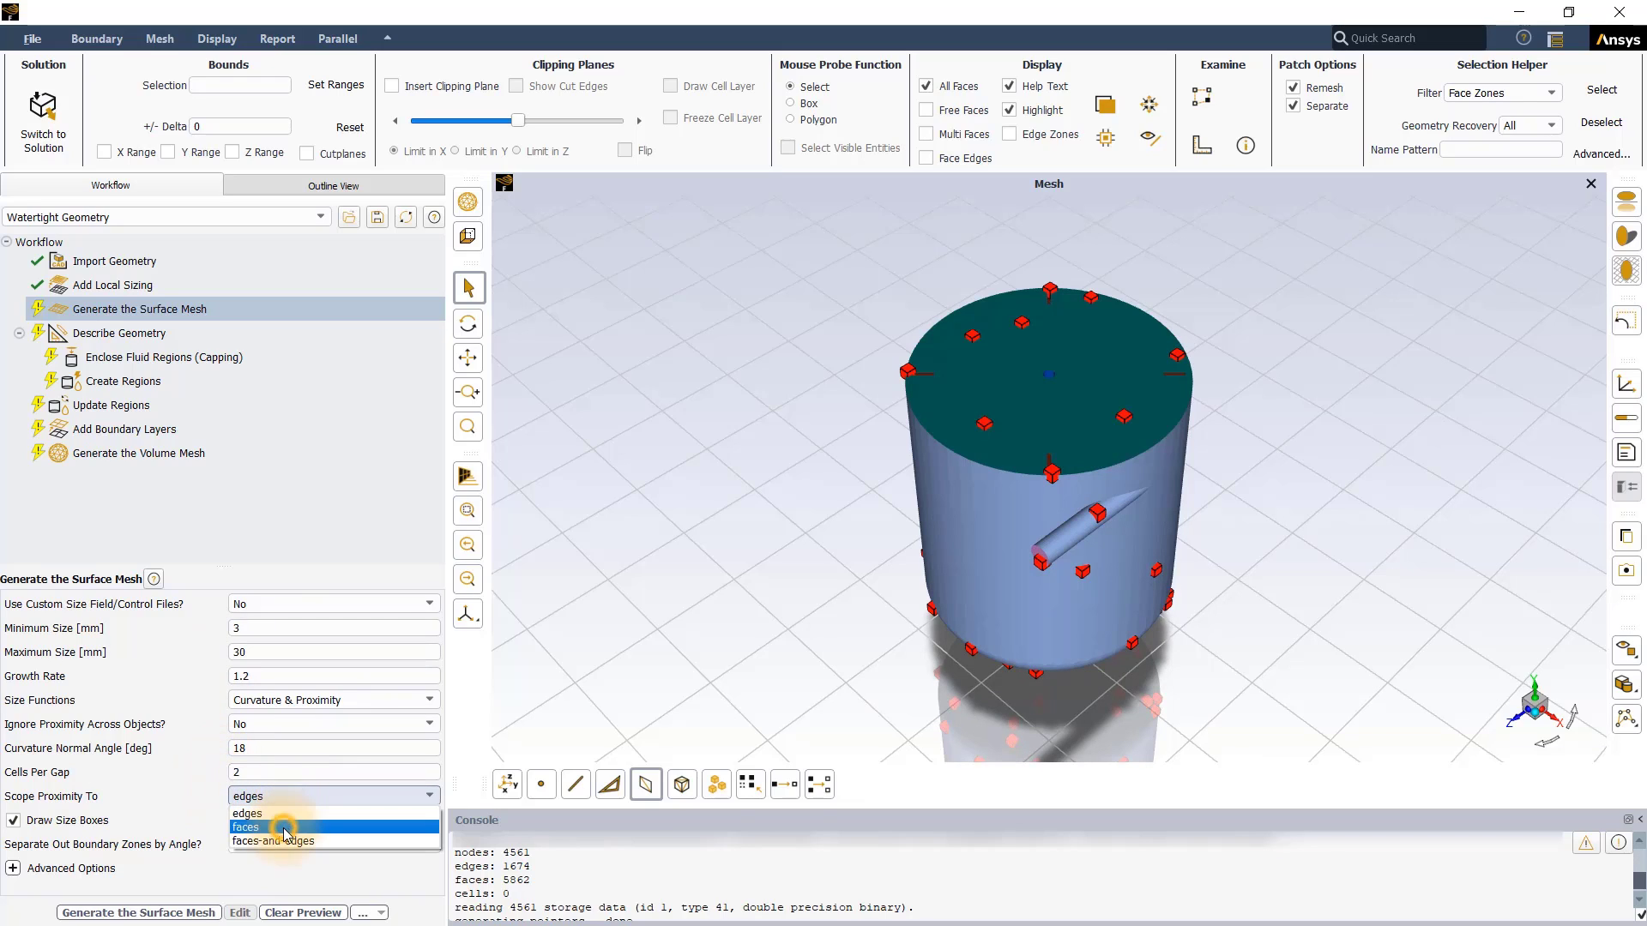
{"action": "left_click", "coordinate": [283, 828]}
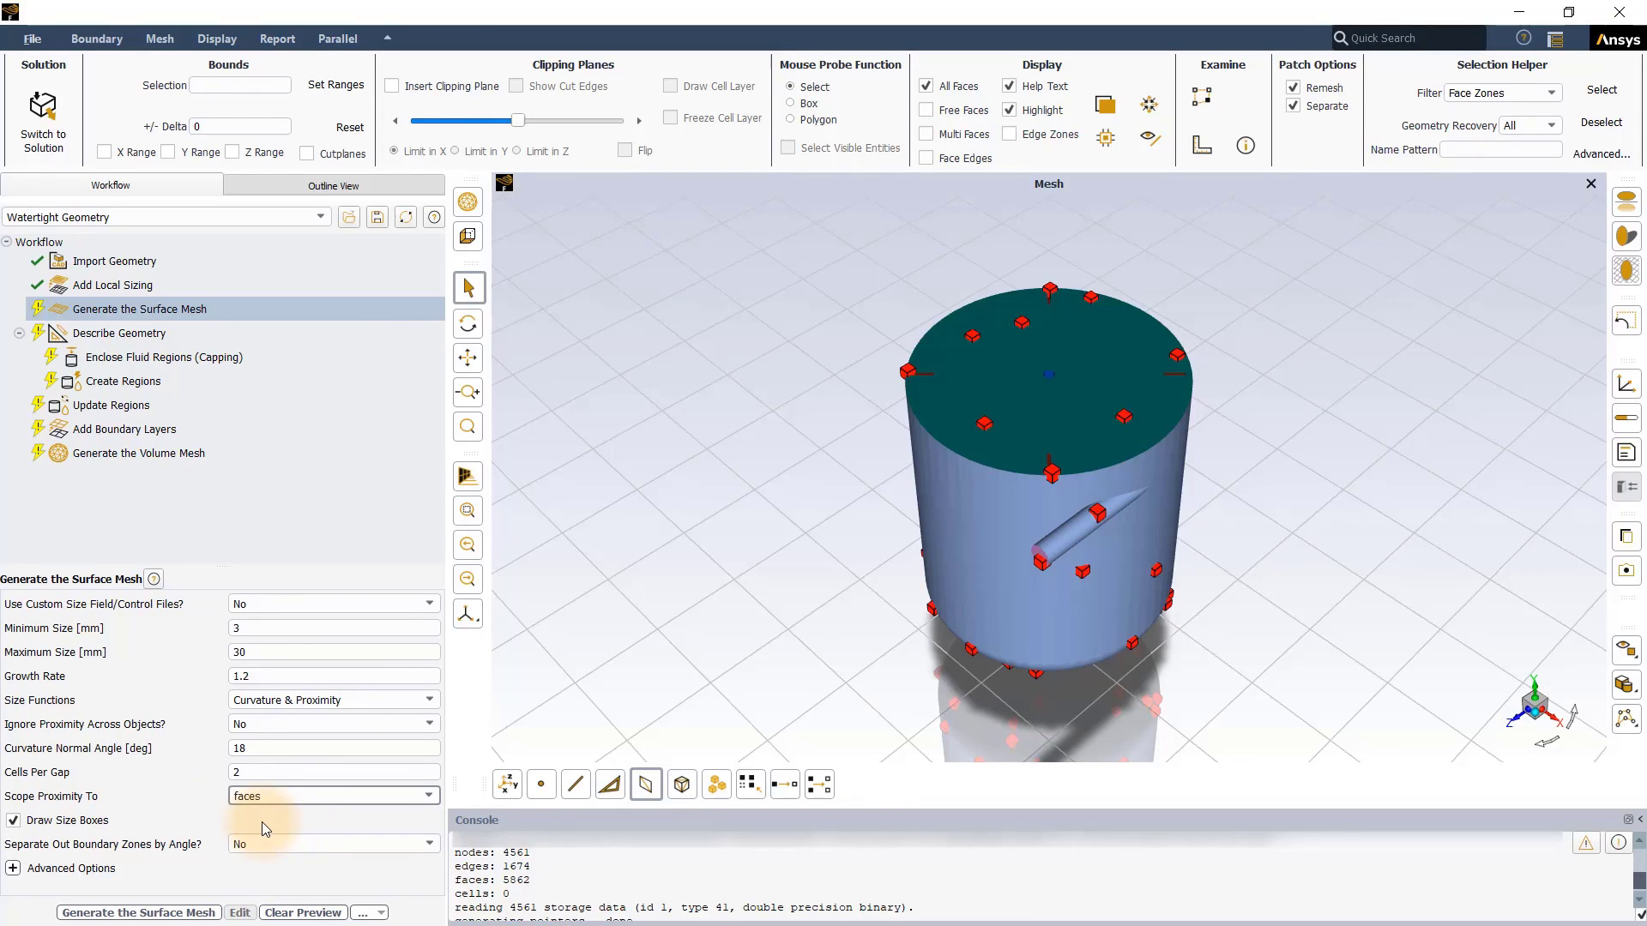
{"action": "left_click", "coordinate": [160, 905]}
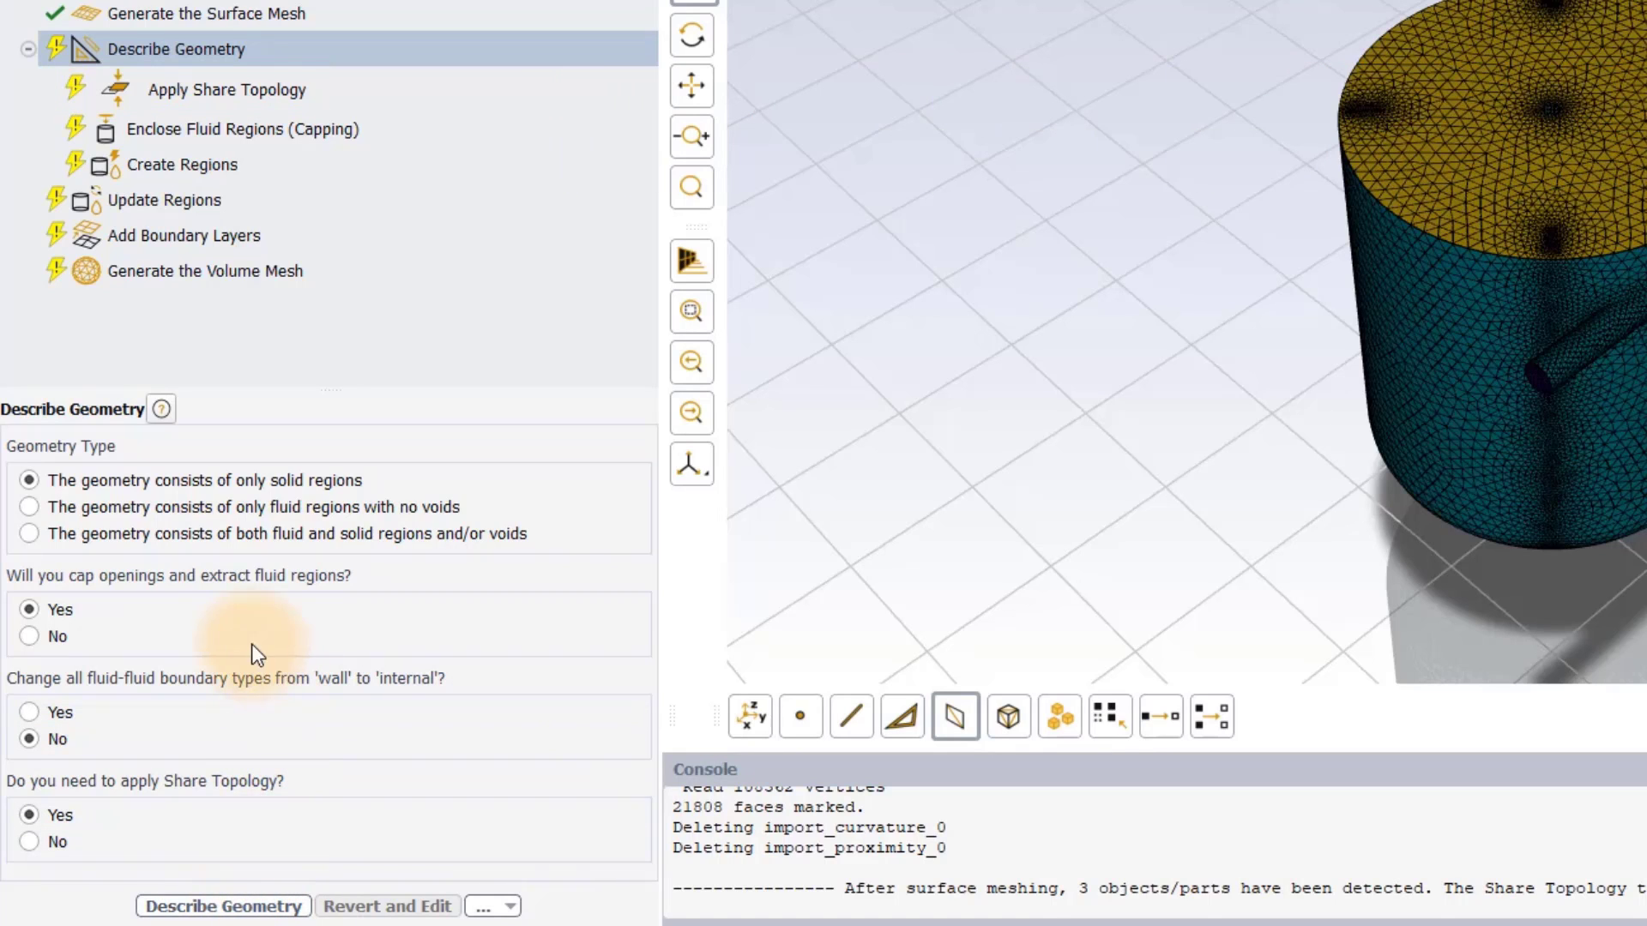
Describe the geometry as consisting of only fluid regions with no voids
{"action": "left_click", "coordinate": [33, 509]}
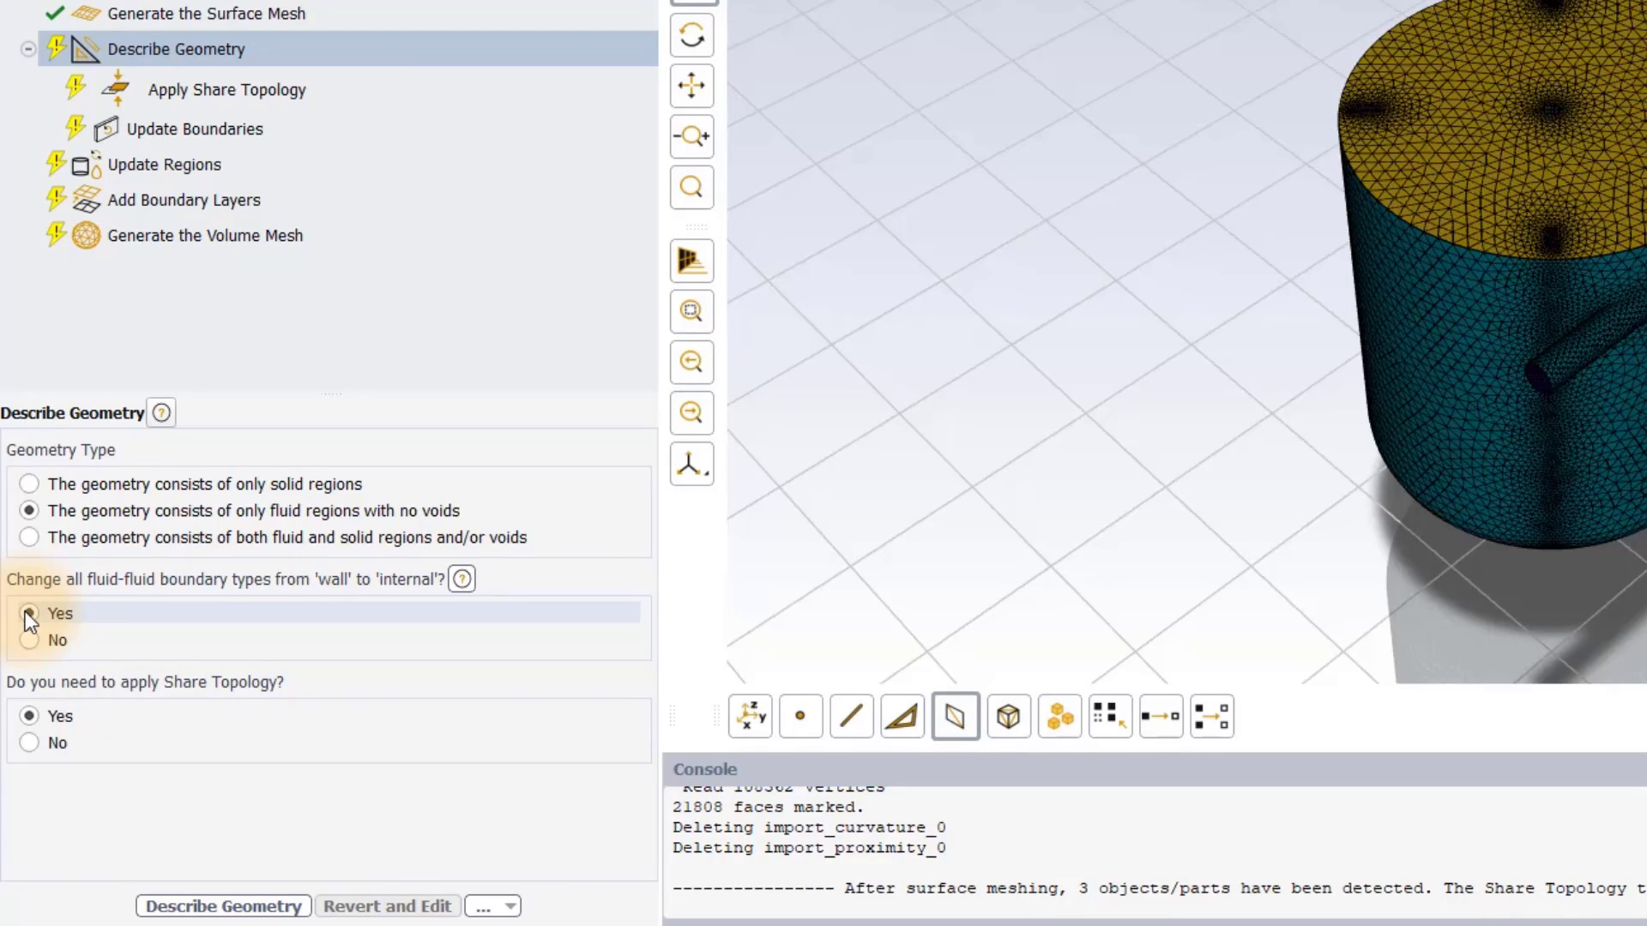
Finish Describe Geometry, mark gaps within 1.5 mm, and apply Share Topology
{"action": "left_click", "coordinate": [216, 903]}
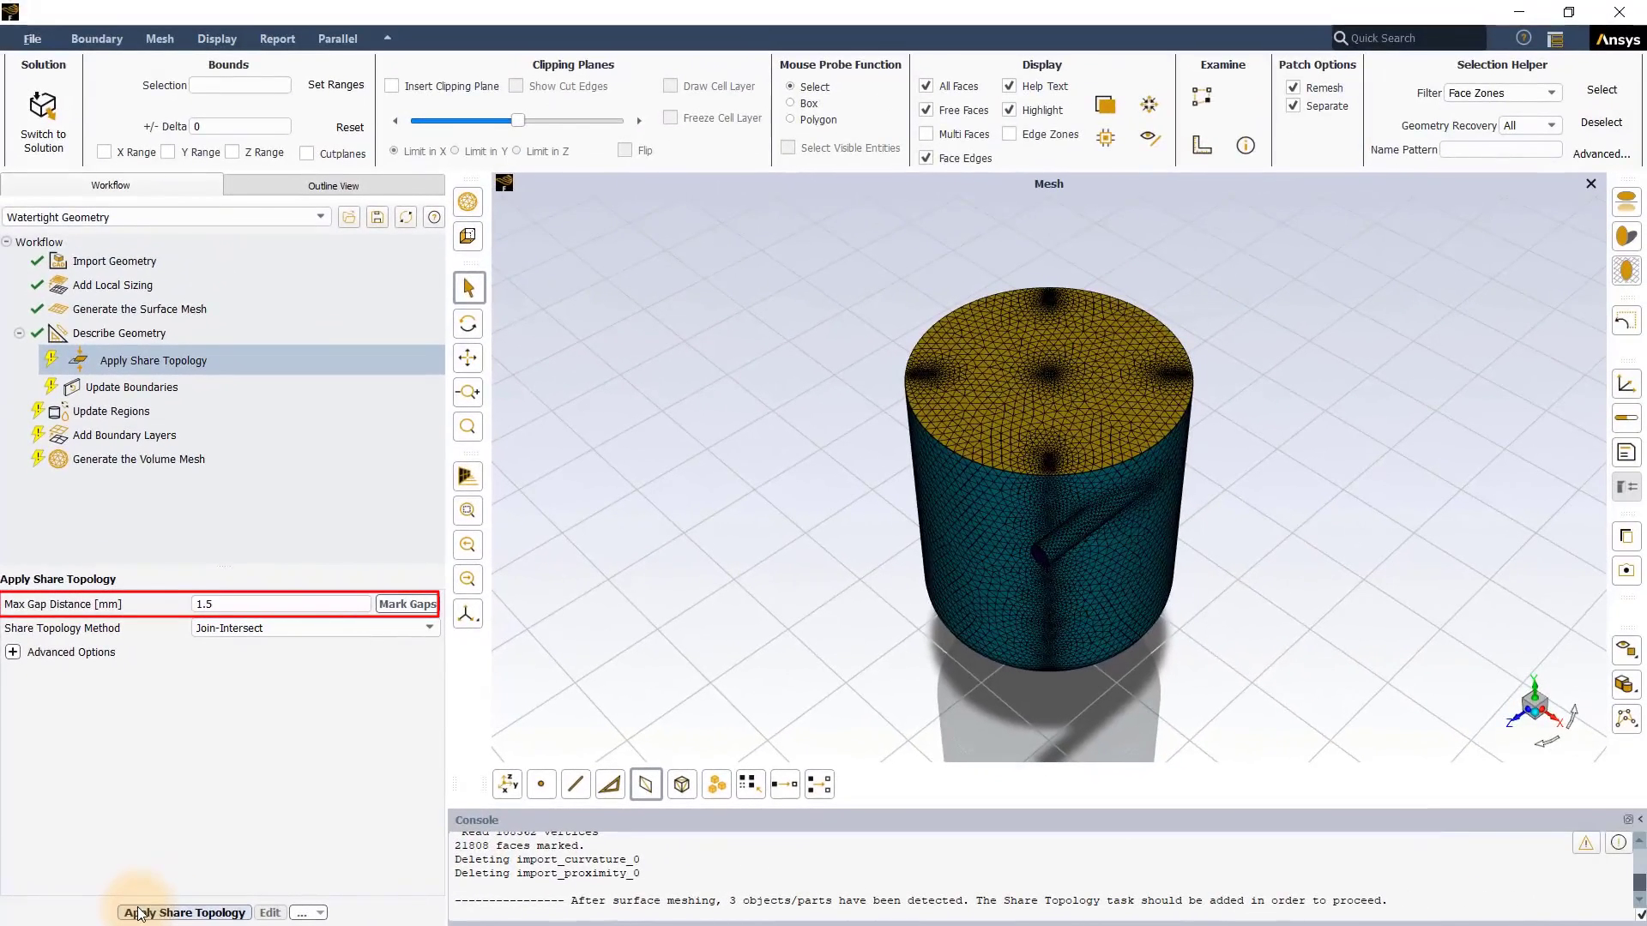
{"action": "left_click", "coordinate": [408, 607]}
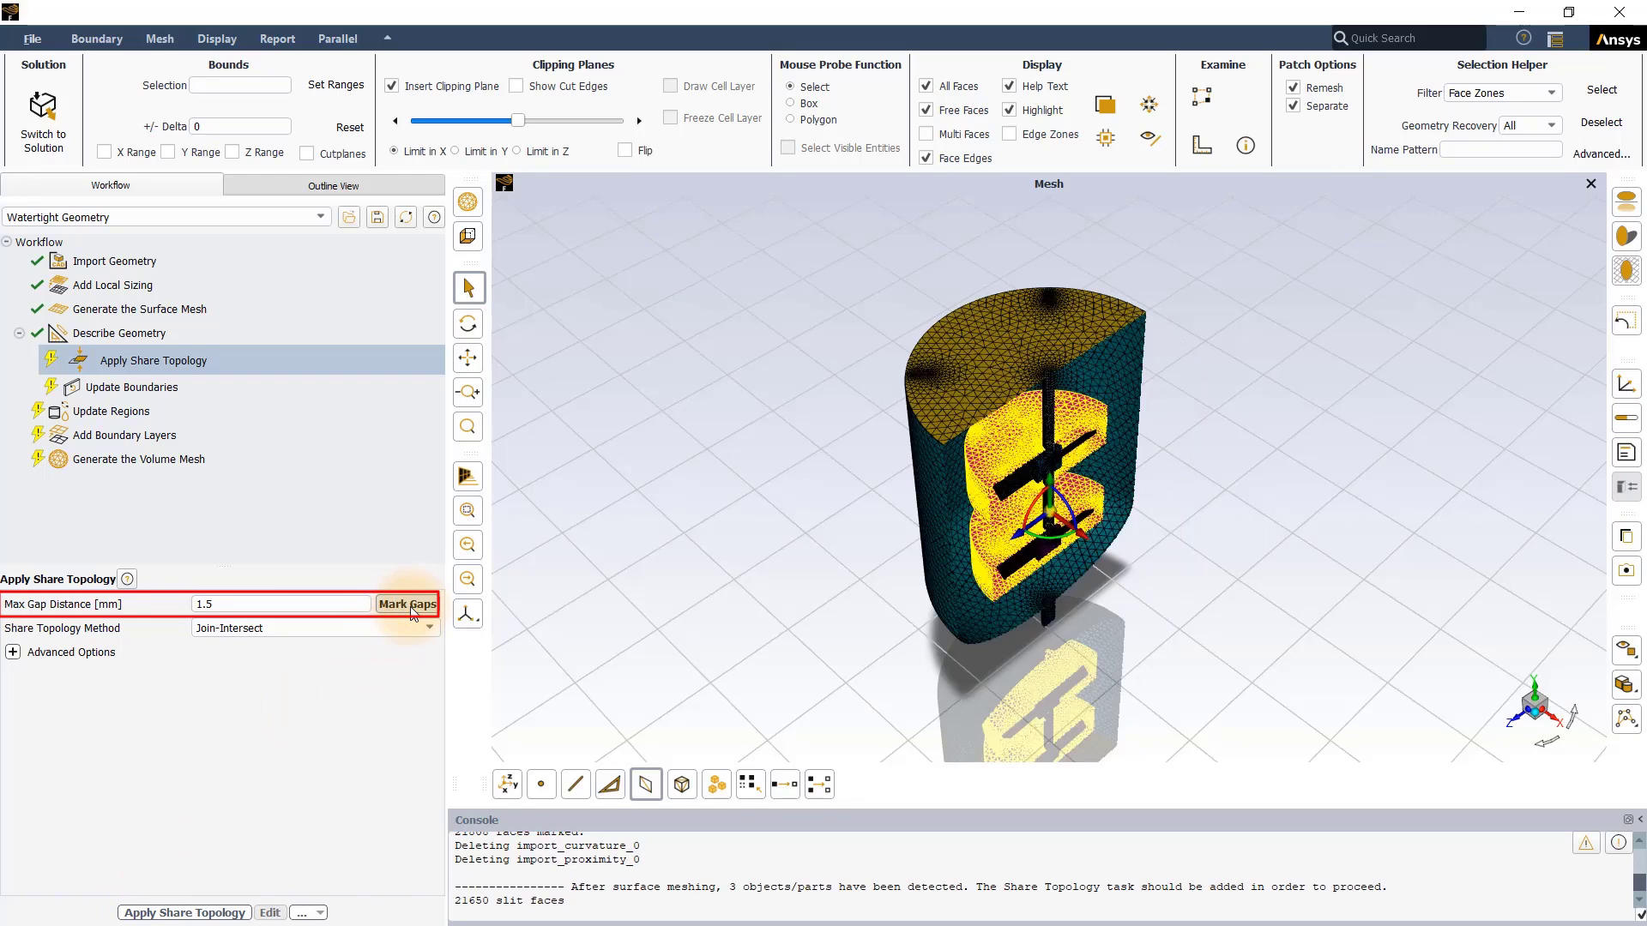
{"action": "left_click_drag", "start_coordinate": [1072, 582], "coordinate": [1090, 548]}
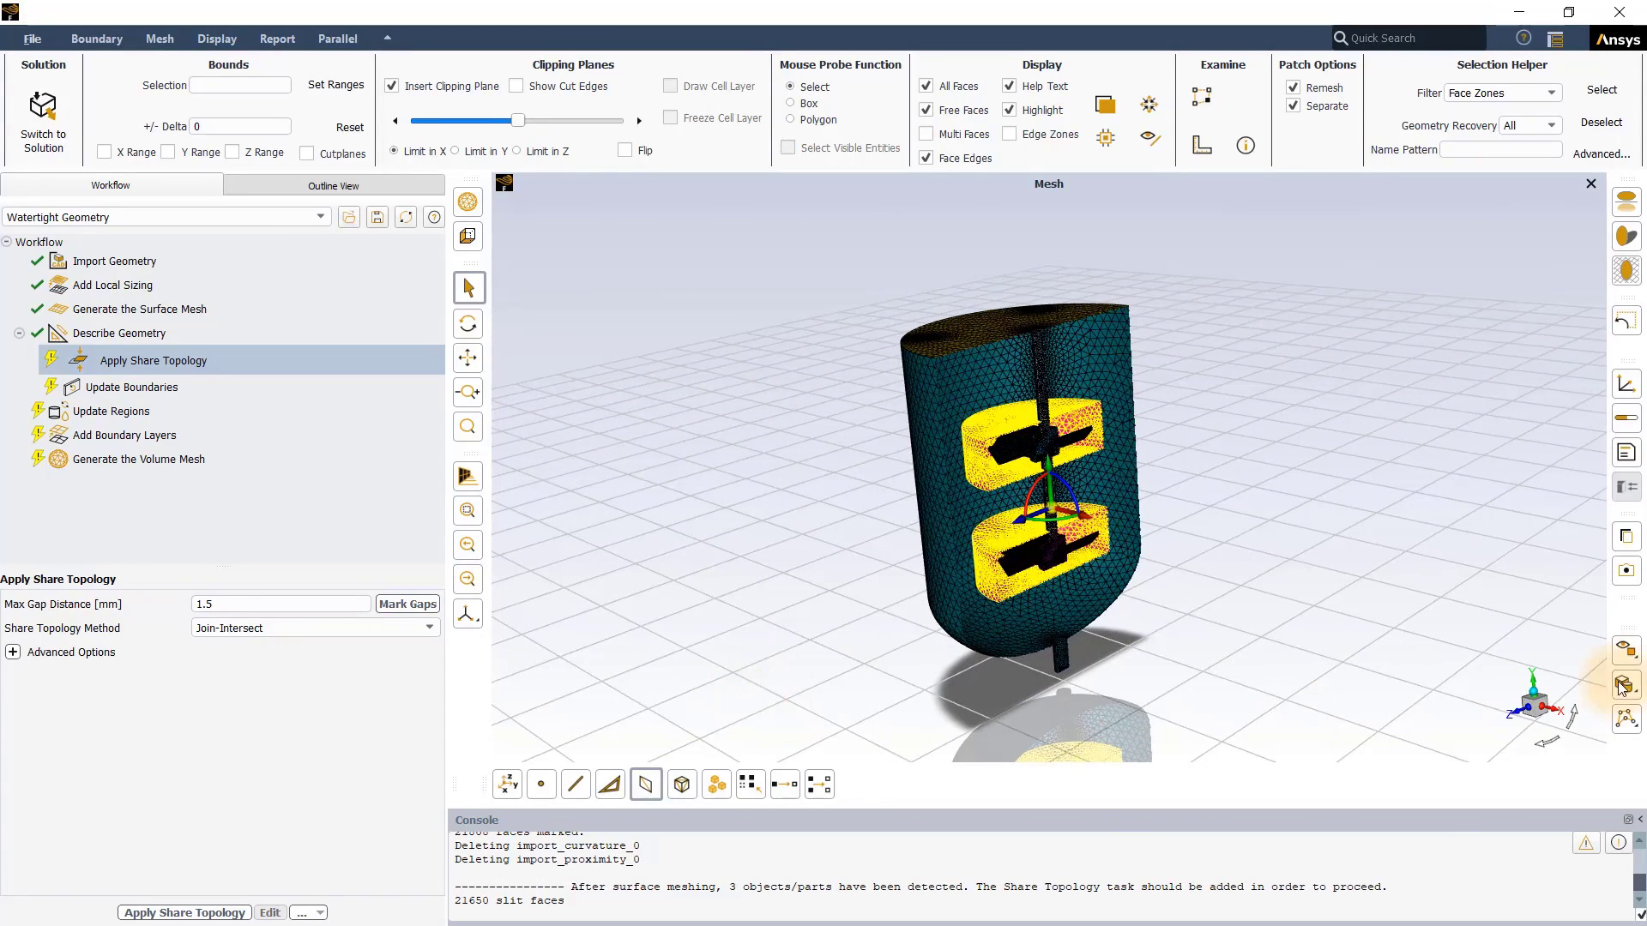
{"action": "left_click", "coordinate": [1535, 690]}
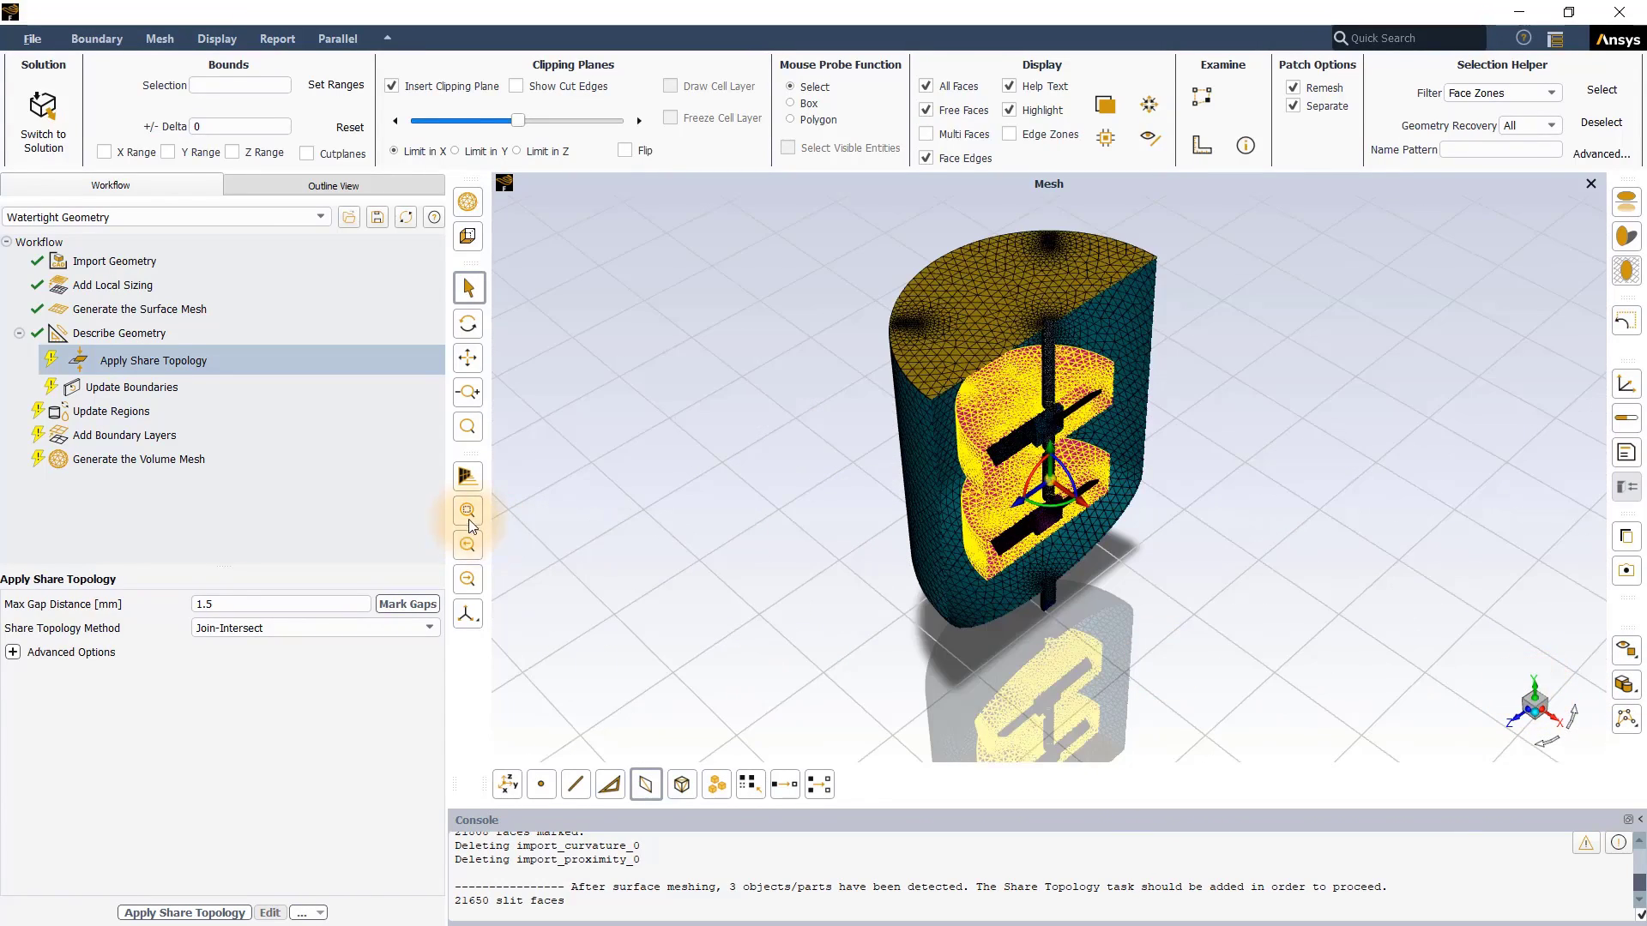
{"action": "left_click", "coordinate": [221, 914]}
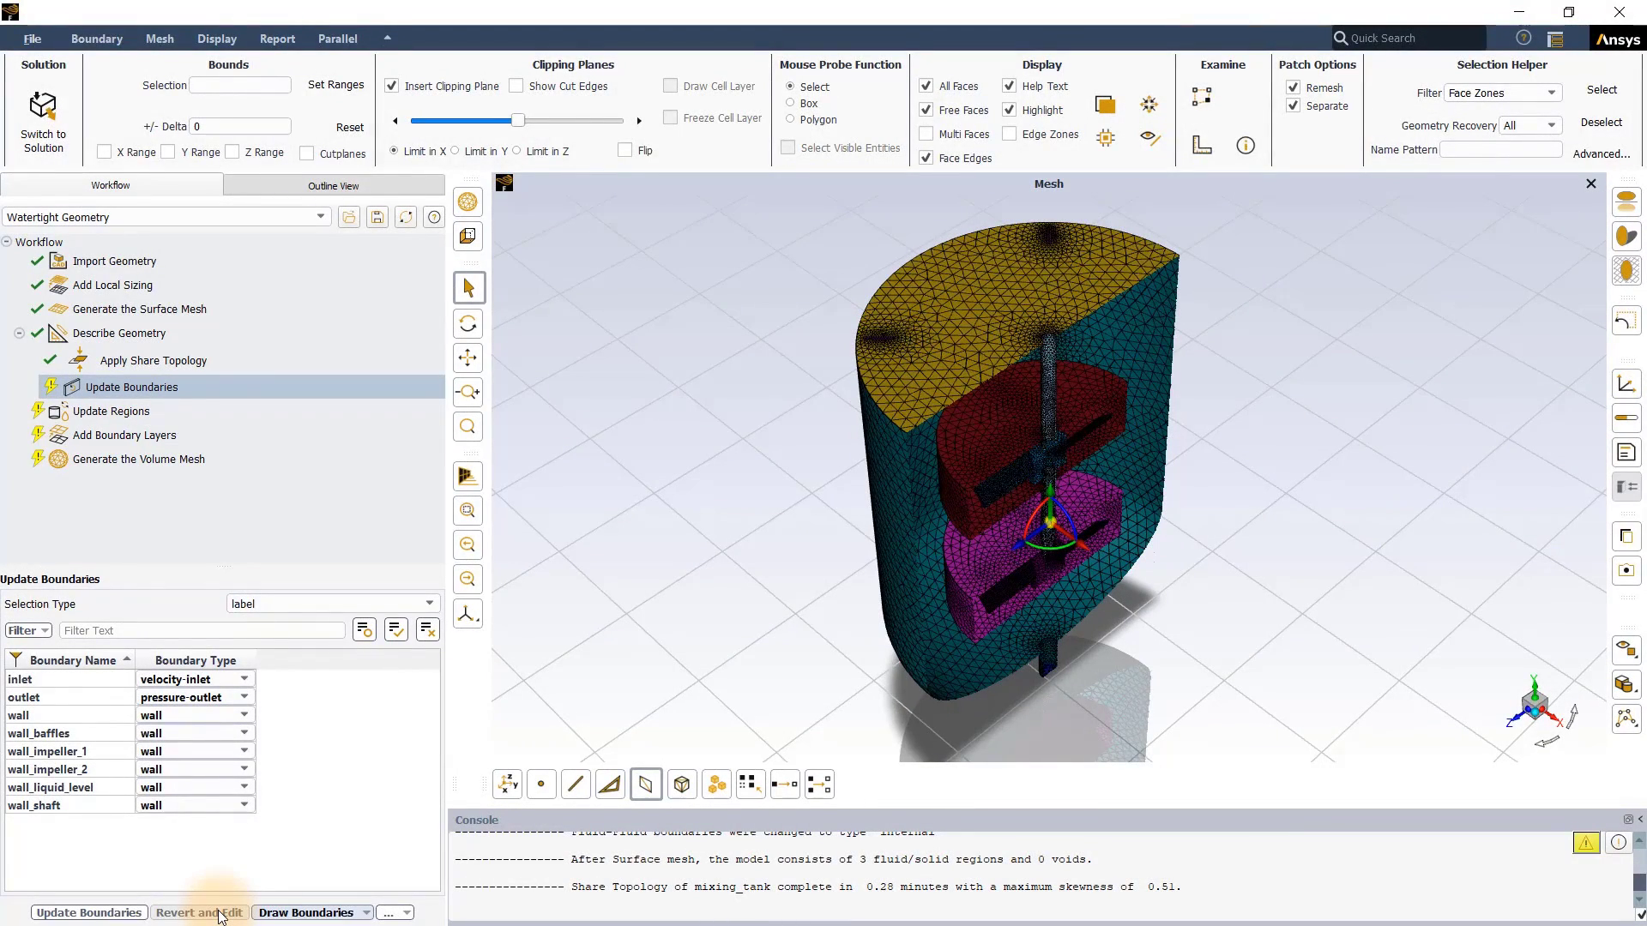
Change the wall_liquid_level boundary type to symmetry
{"action": "left_click", "coordinate": [249, 787]}
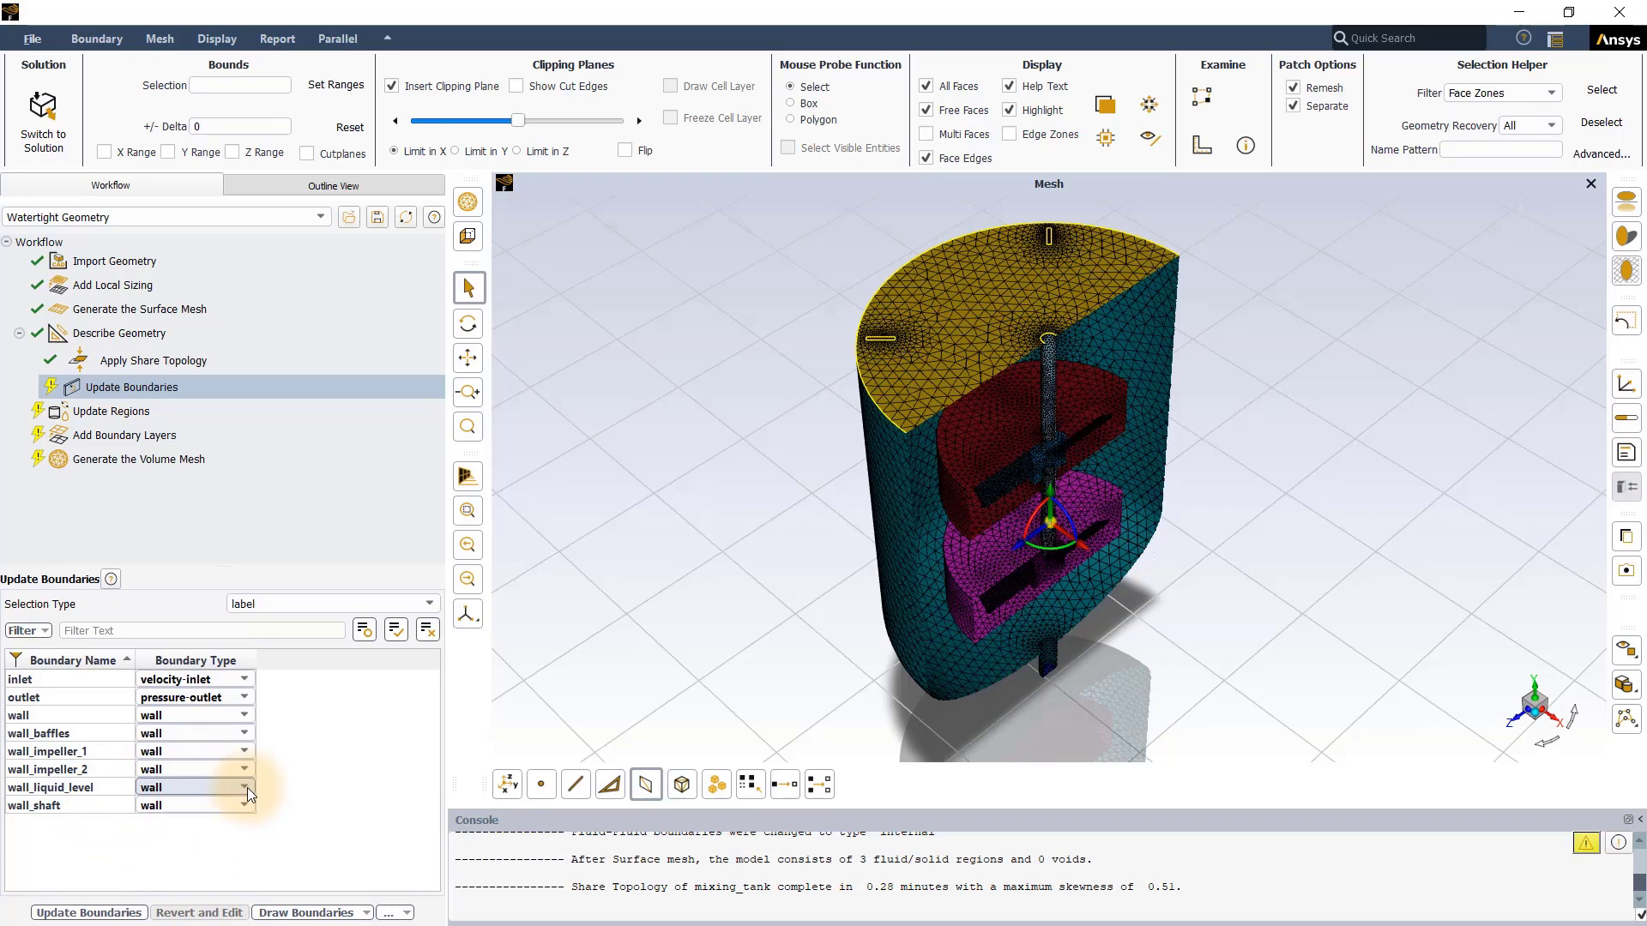
{"action": "left_click", "coordinate": [245, 787]}
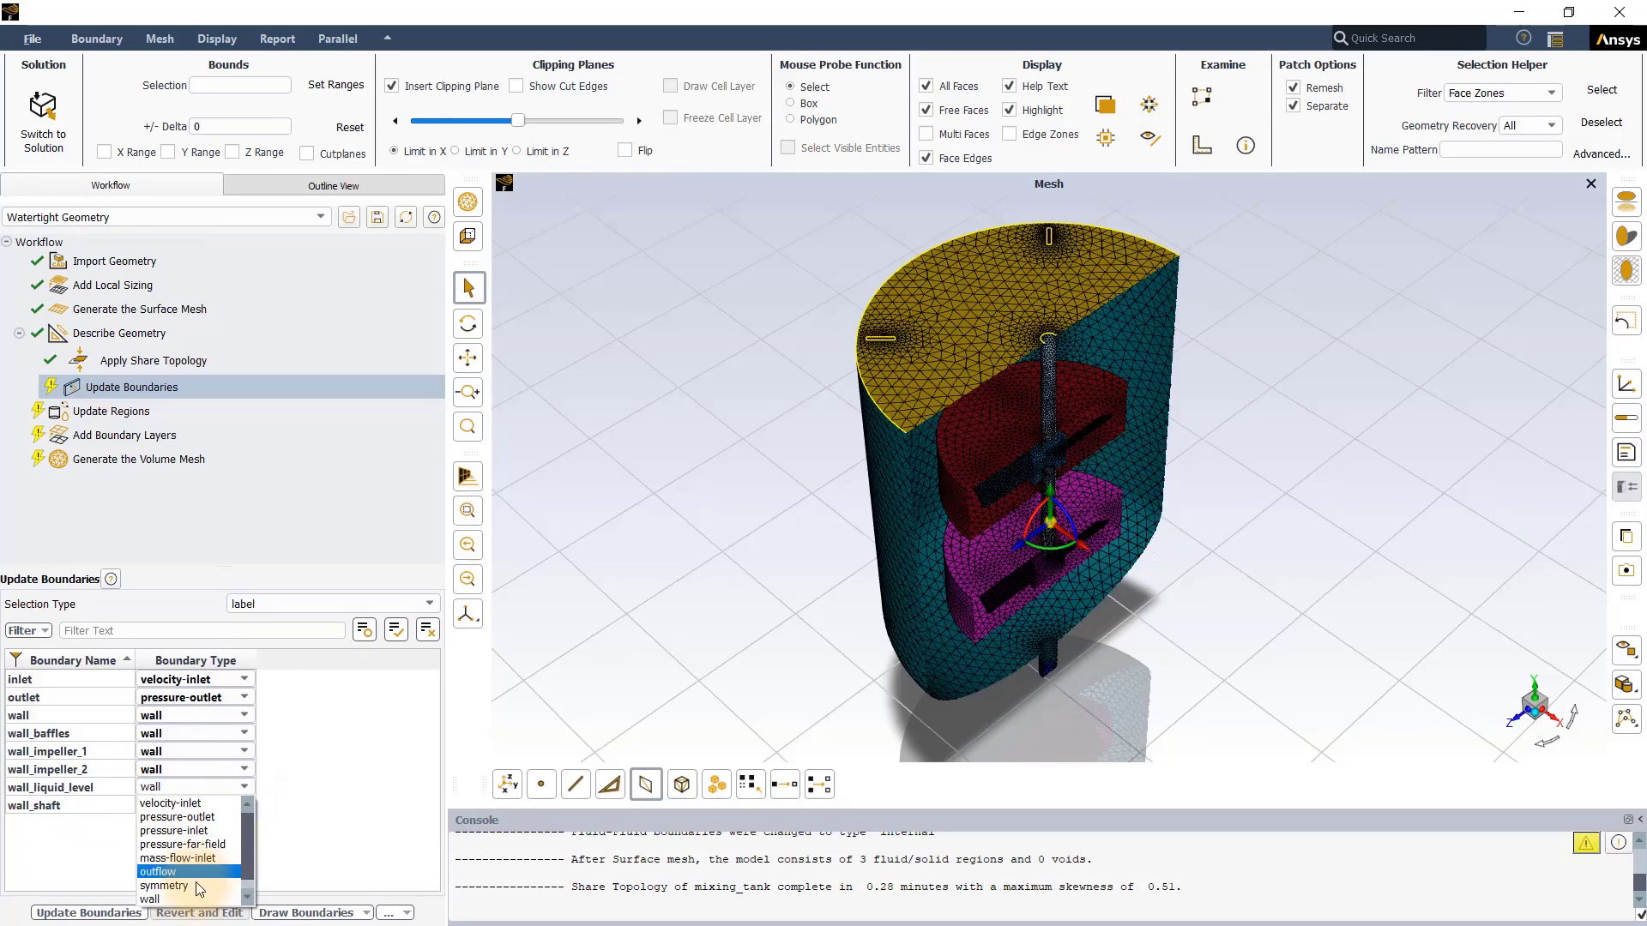
{"action": "left_click", "coordinate": [195, 883]}
Check the inlet, baffles, both impellers and shaft boundaries, then update the boundaries
{"action": "left_click", "coordinate": [32, 682]}
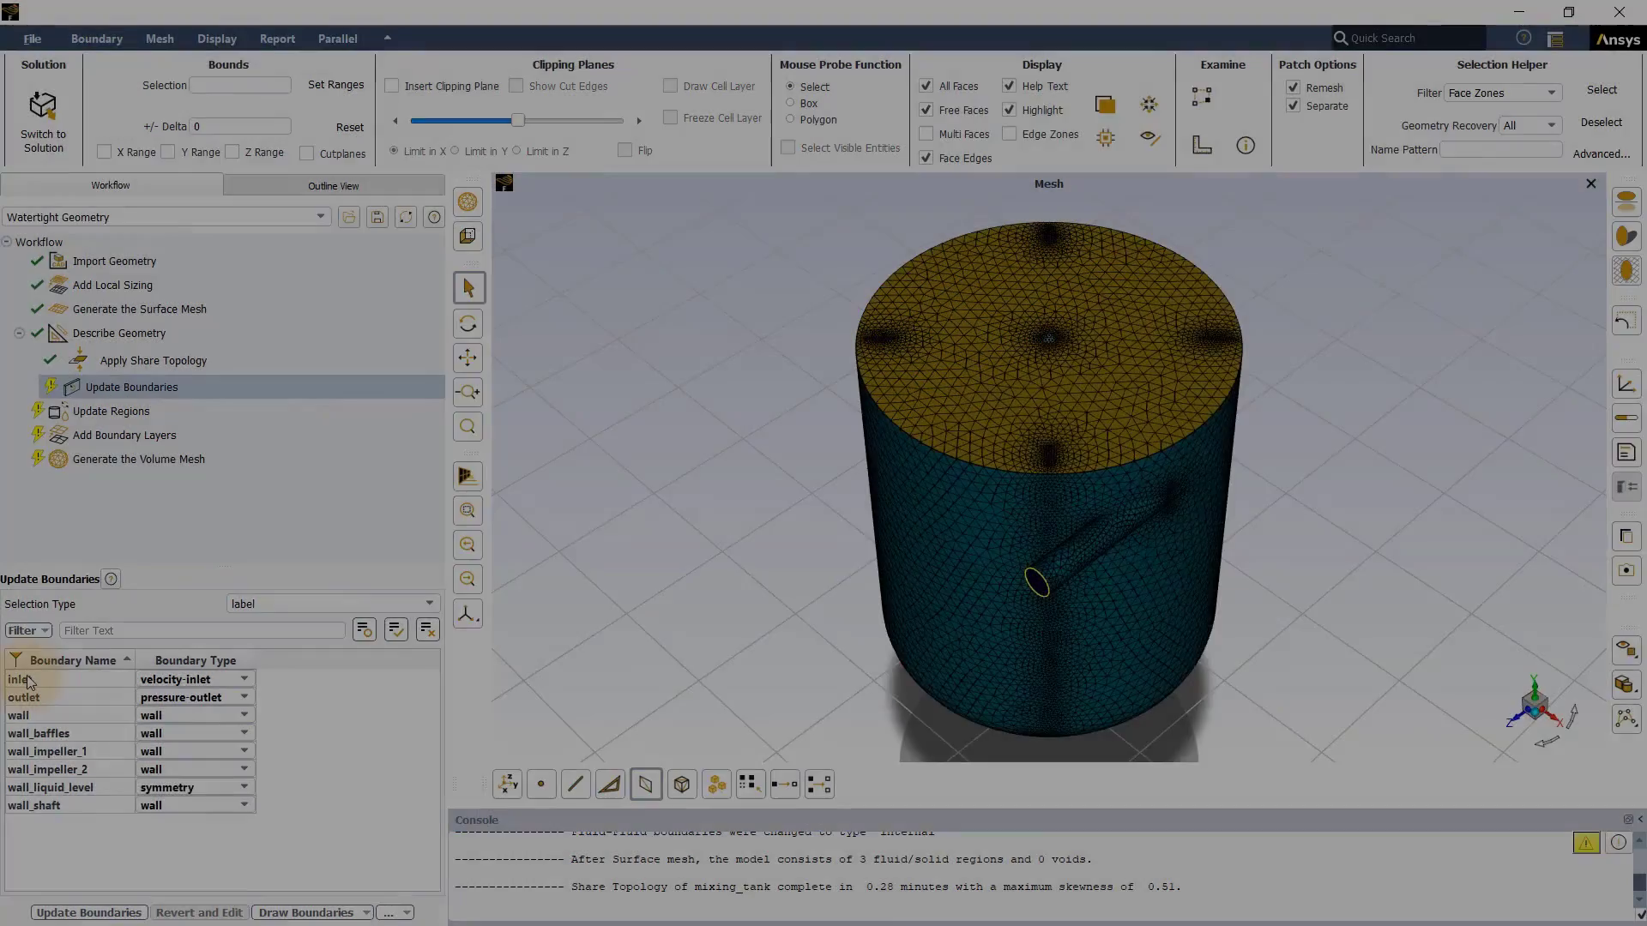
{"action": "left_click", "coordinate": [52, 733]}
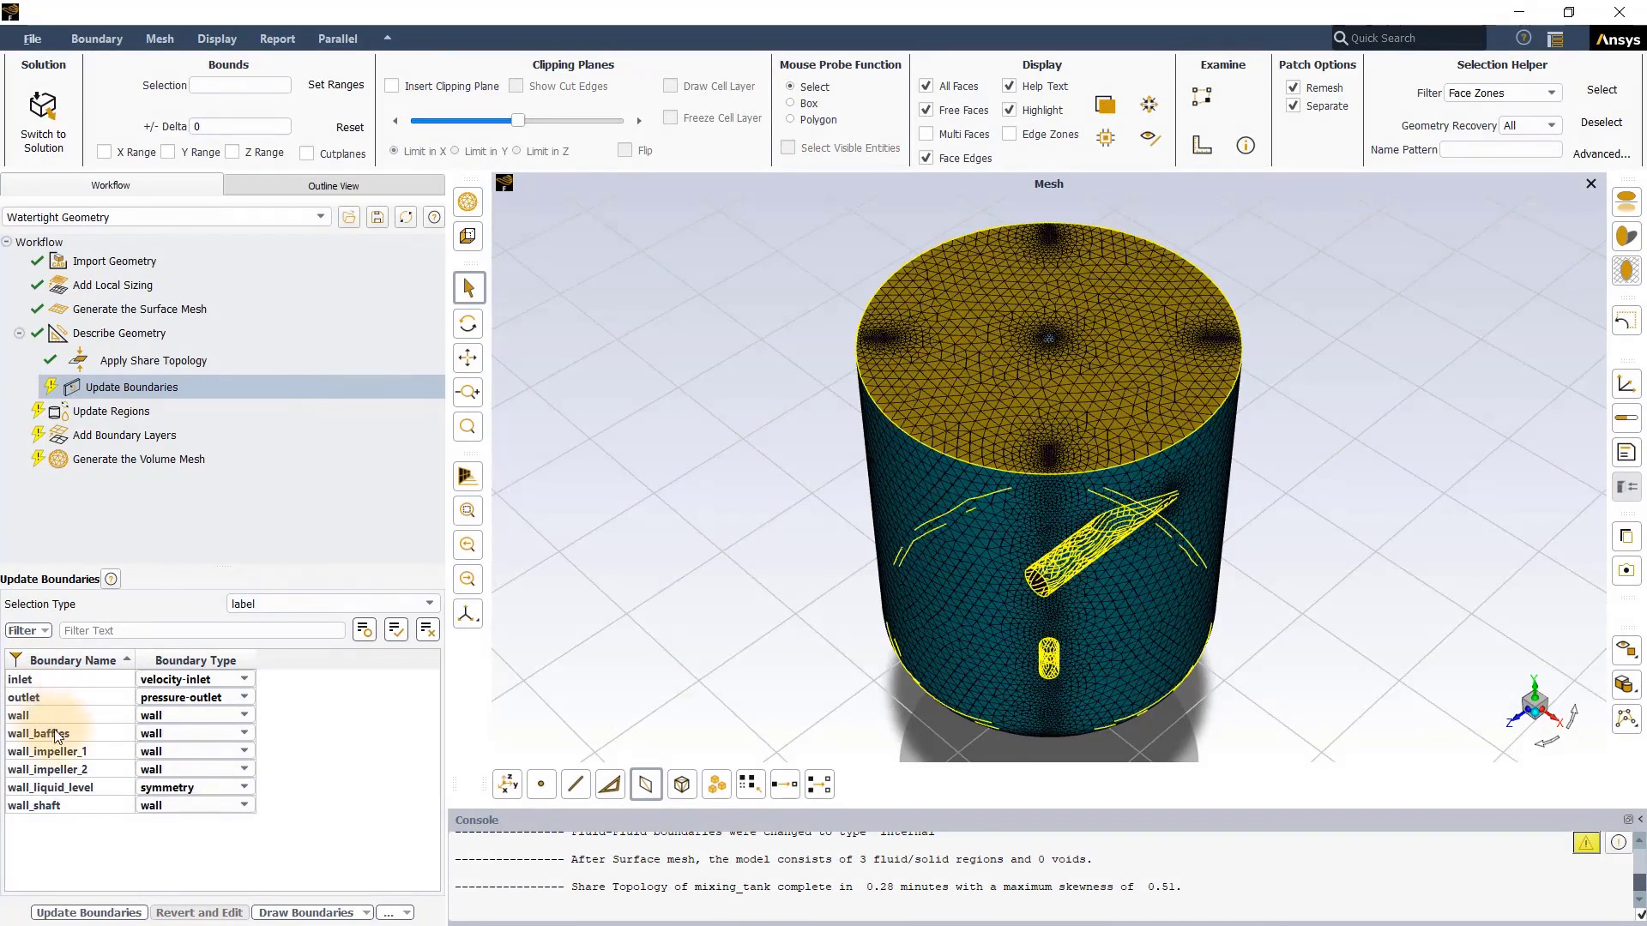
{"action": "left_click", "coordinate": [65, 752]}
{"action": "left_click", "coordinate": [72, 769]}
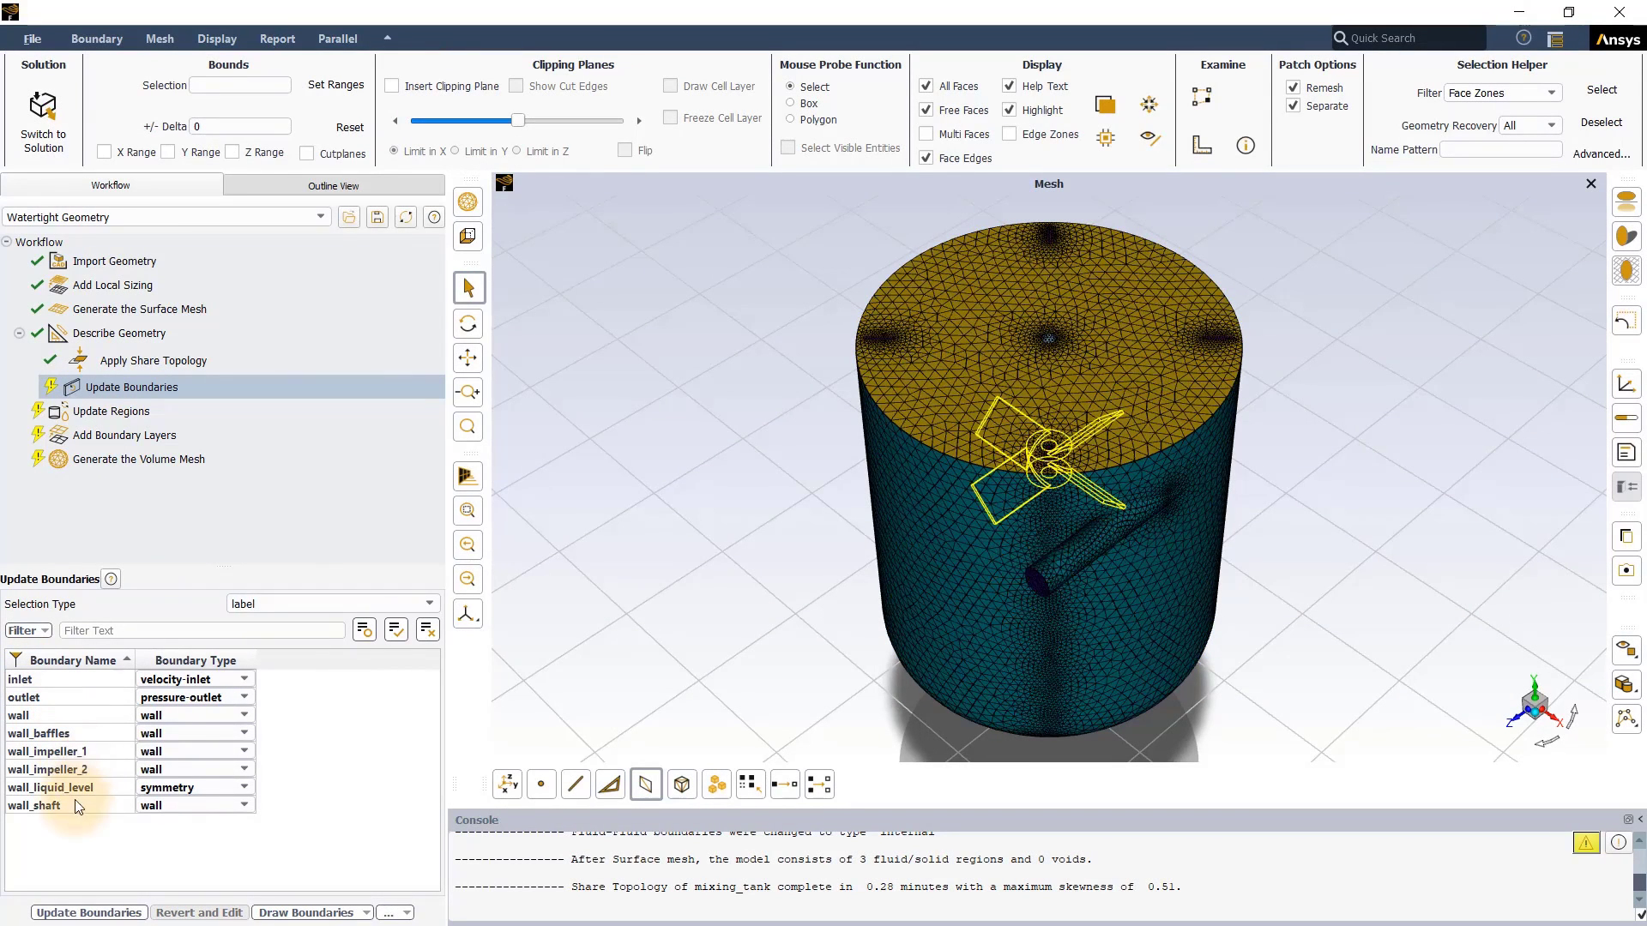
{"action": "left_click", "coordinate": [75, 801]}
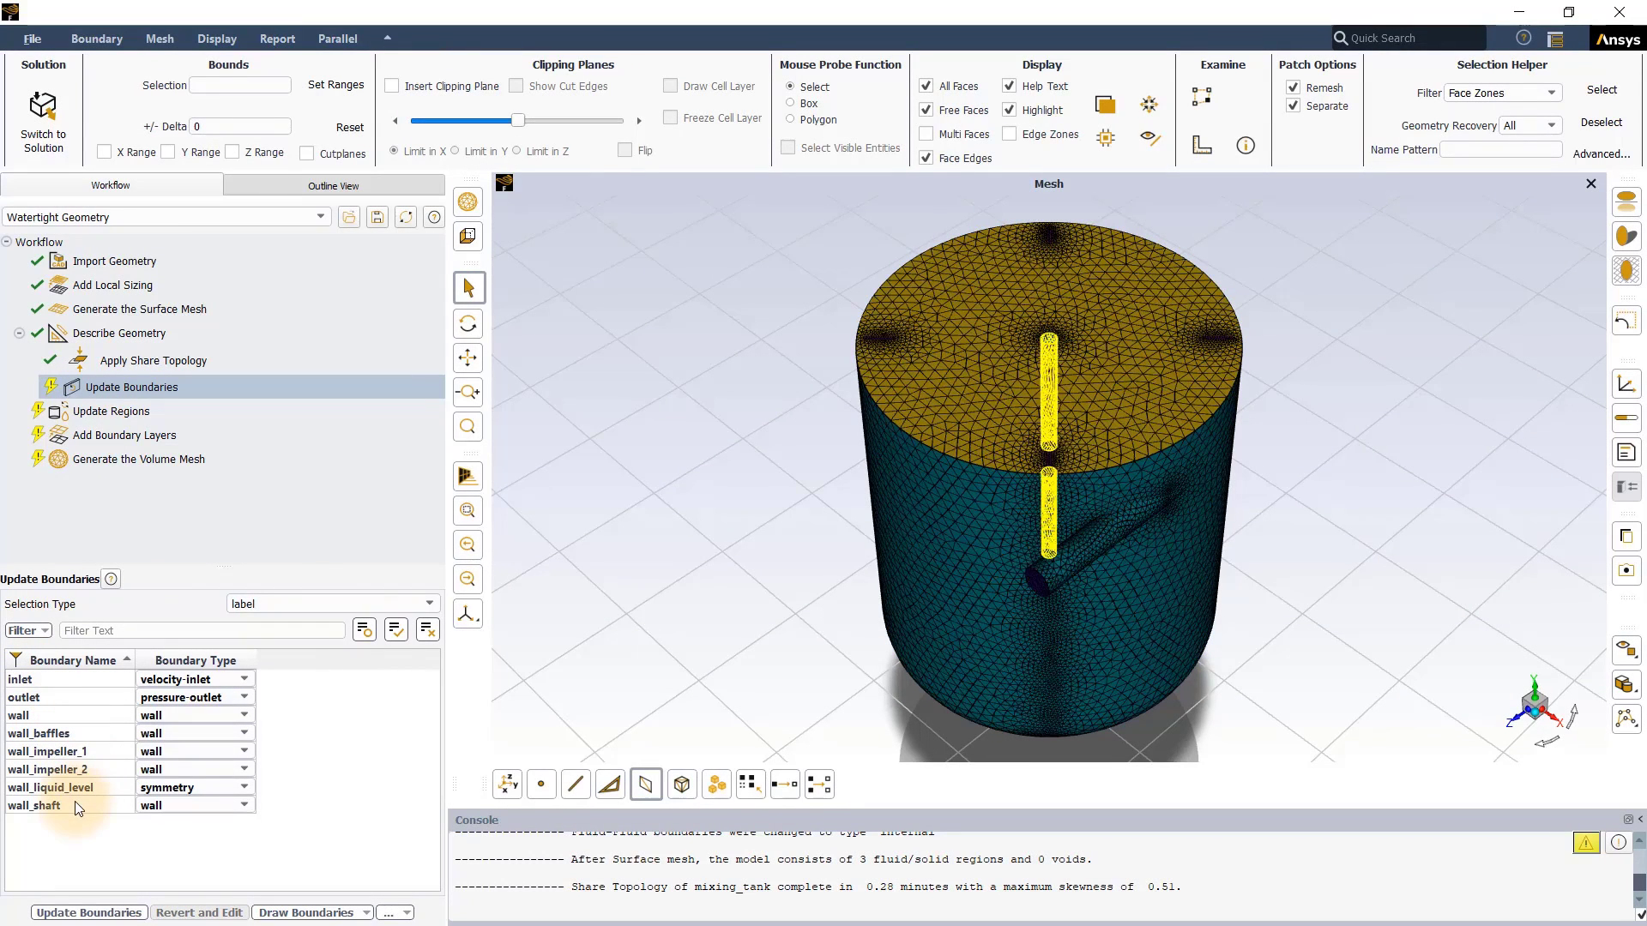
{"action": "left_click", "coordinate": [90, 912]}
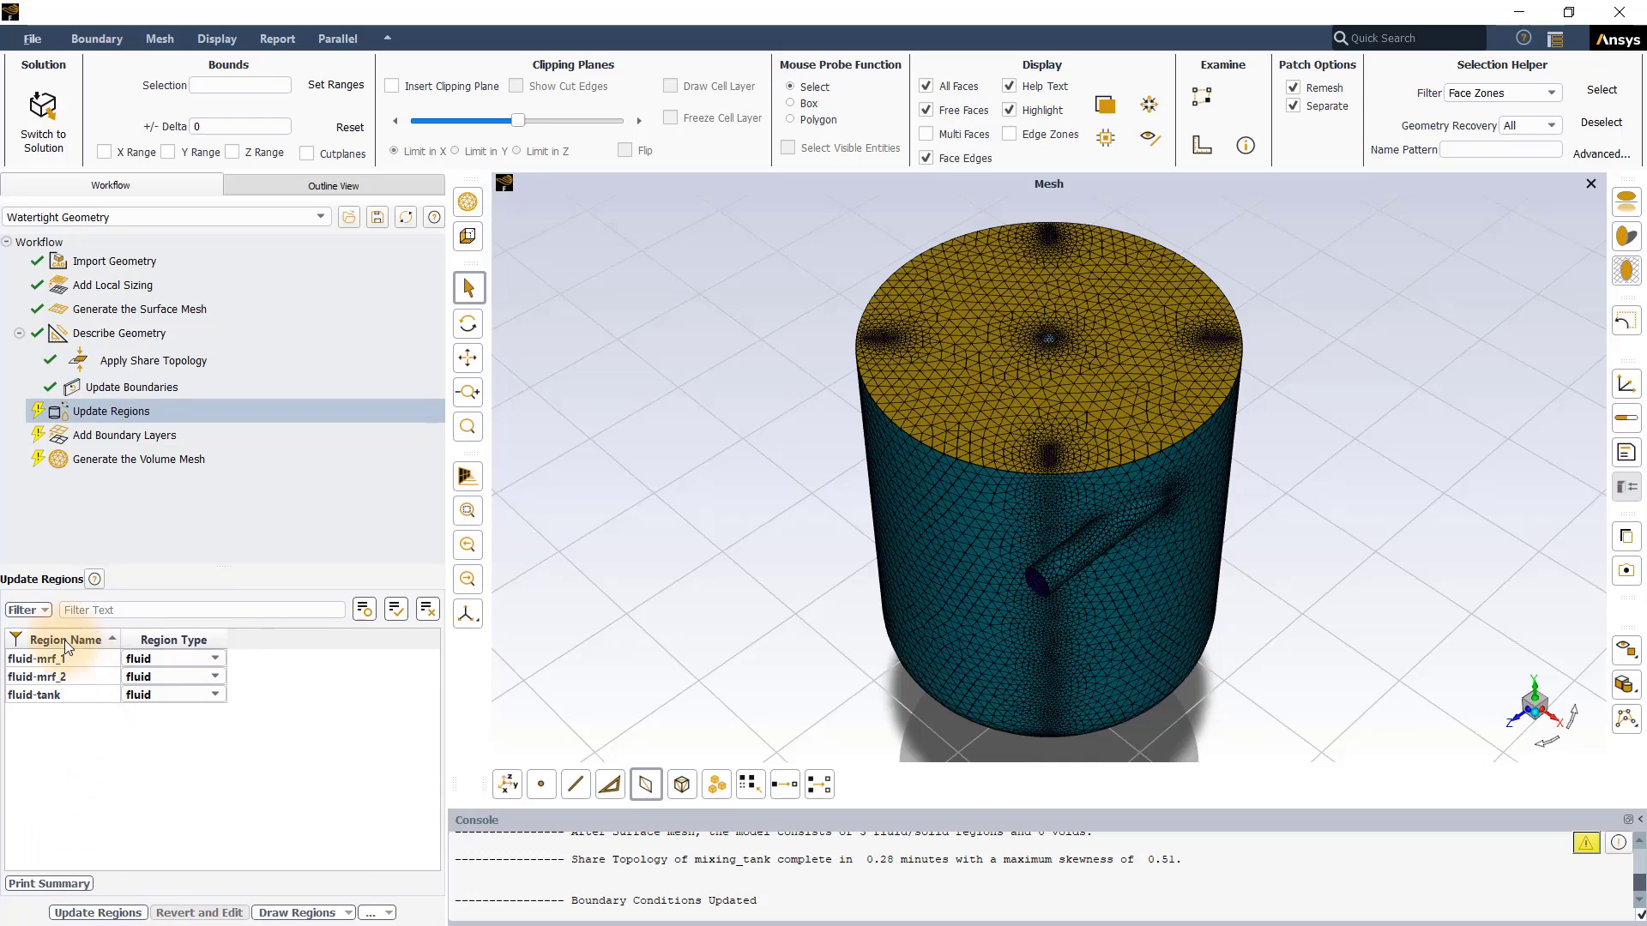
Confirm fluid-mrf_1, fluid-mrf_2 and fluid-tank as fluid, and add the 3-layer smooth-transition boundary layer
{"action": "left_click", "coordinate": [53, 659]}
{"action": "left_click", "coordinate": [67, 674]}
{"action": "left_click", "coordinate": [69, 695]}
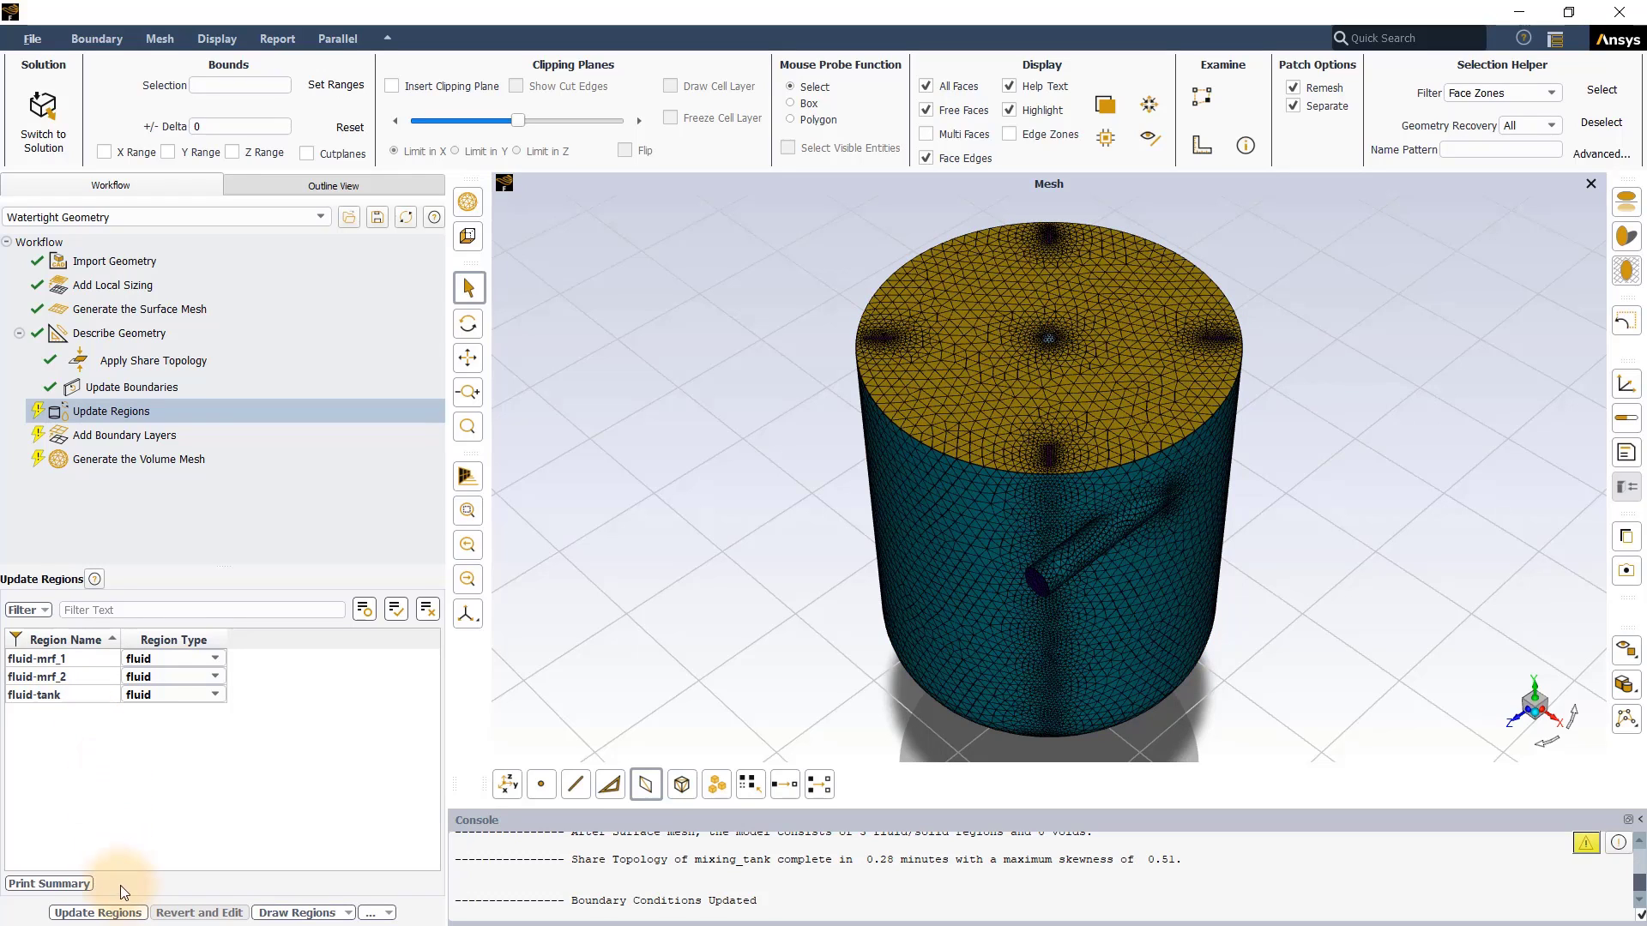
{"action": "left_click", "coordinate": [122, 912]}
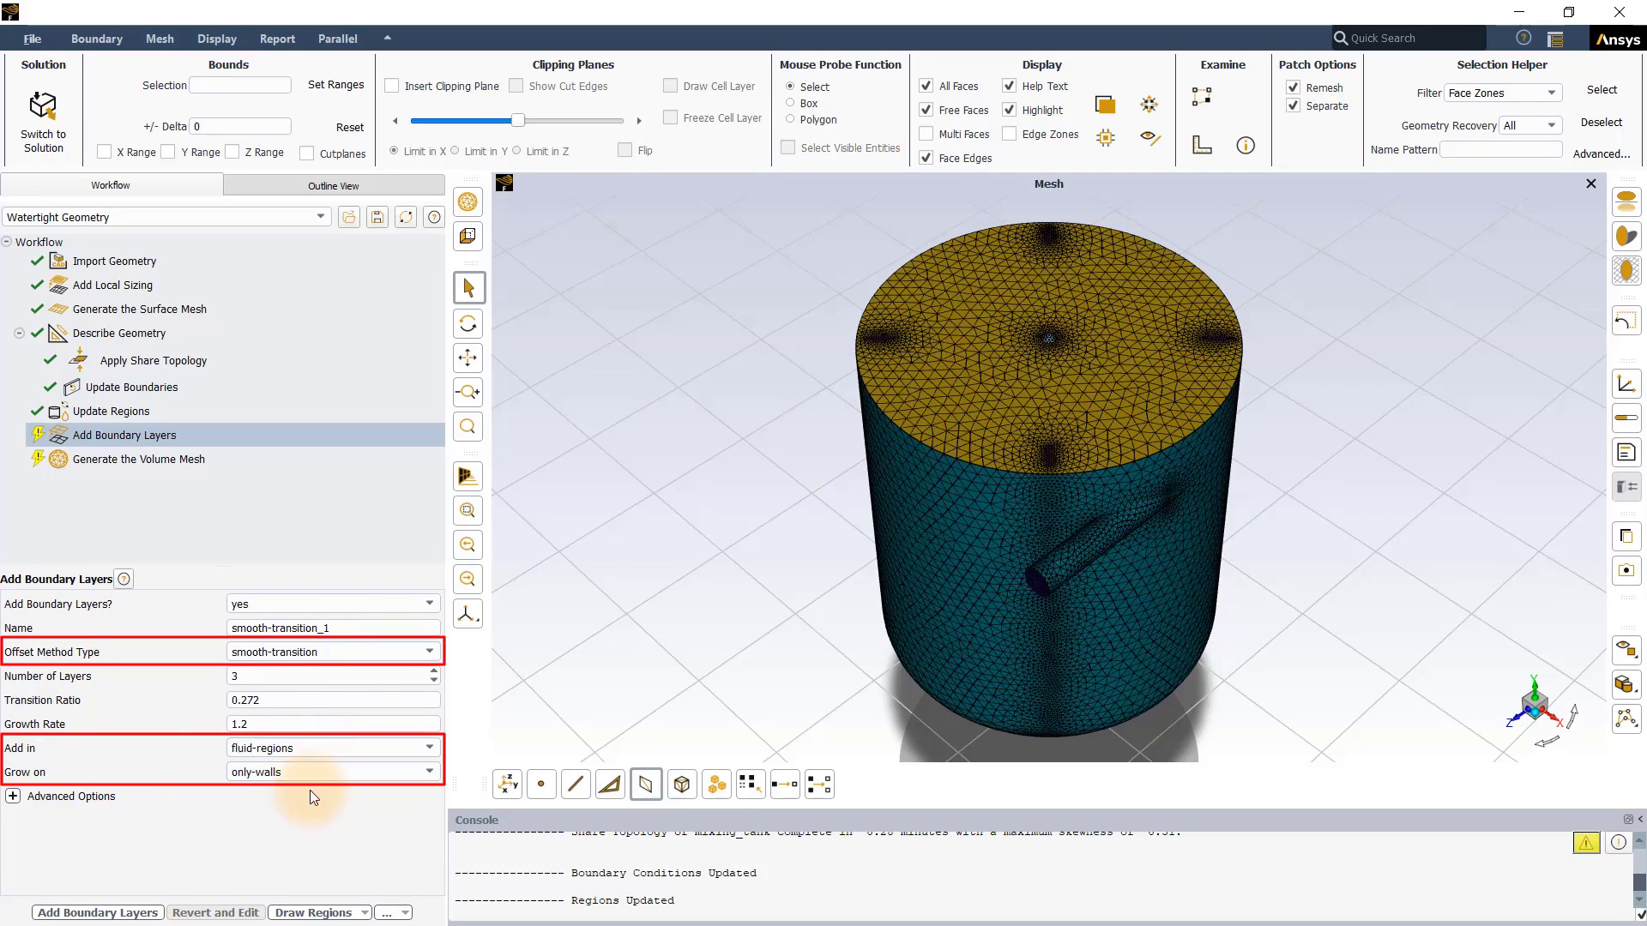
{"action": "left_click", "coordinate": [124, 913]}
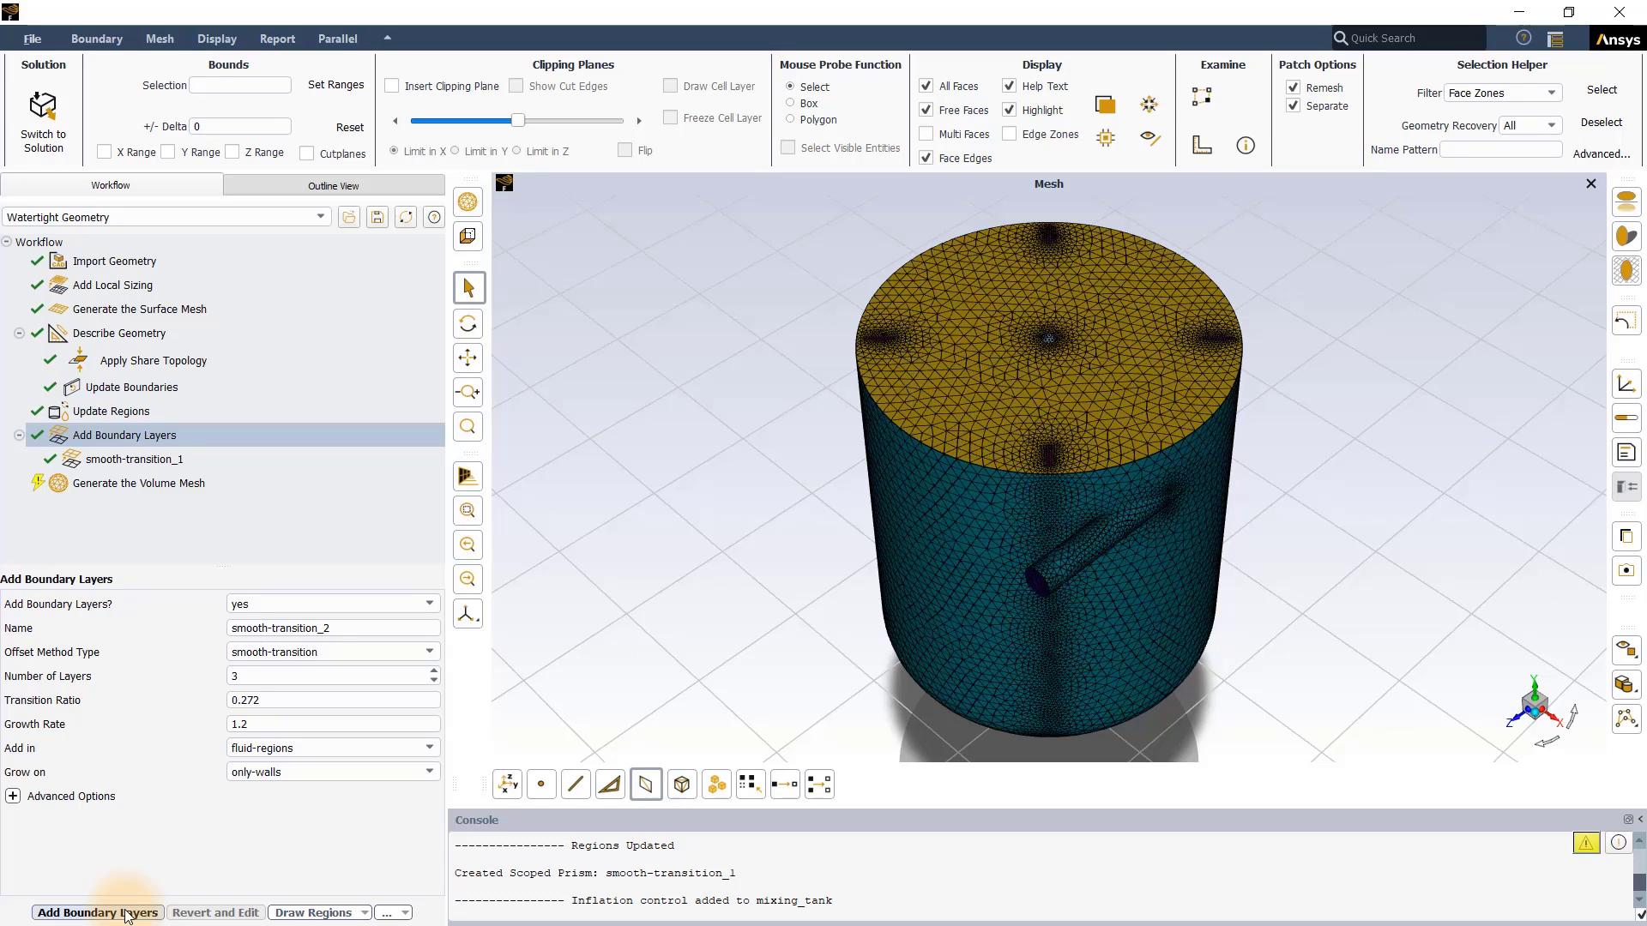
{"action": "left_click", "coordinate": [162, 481]}
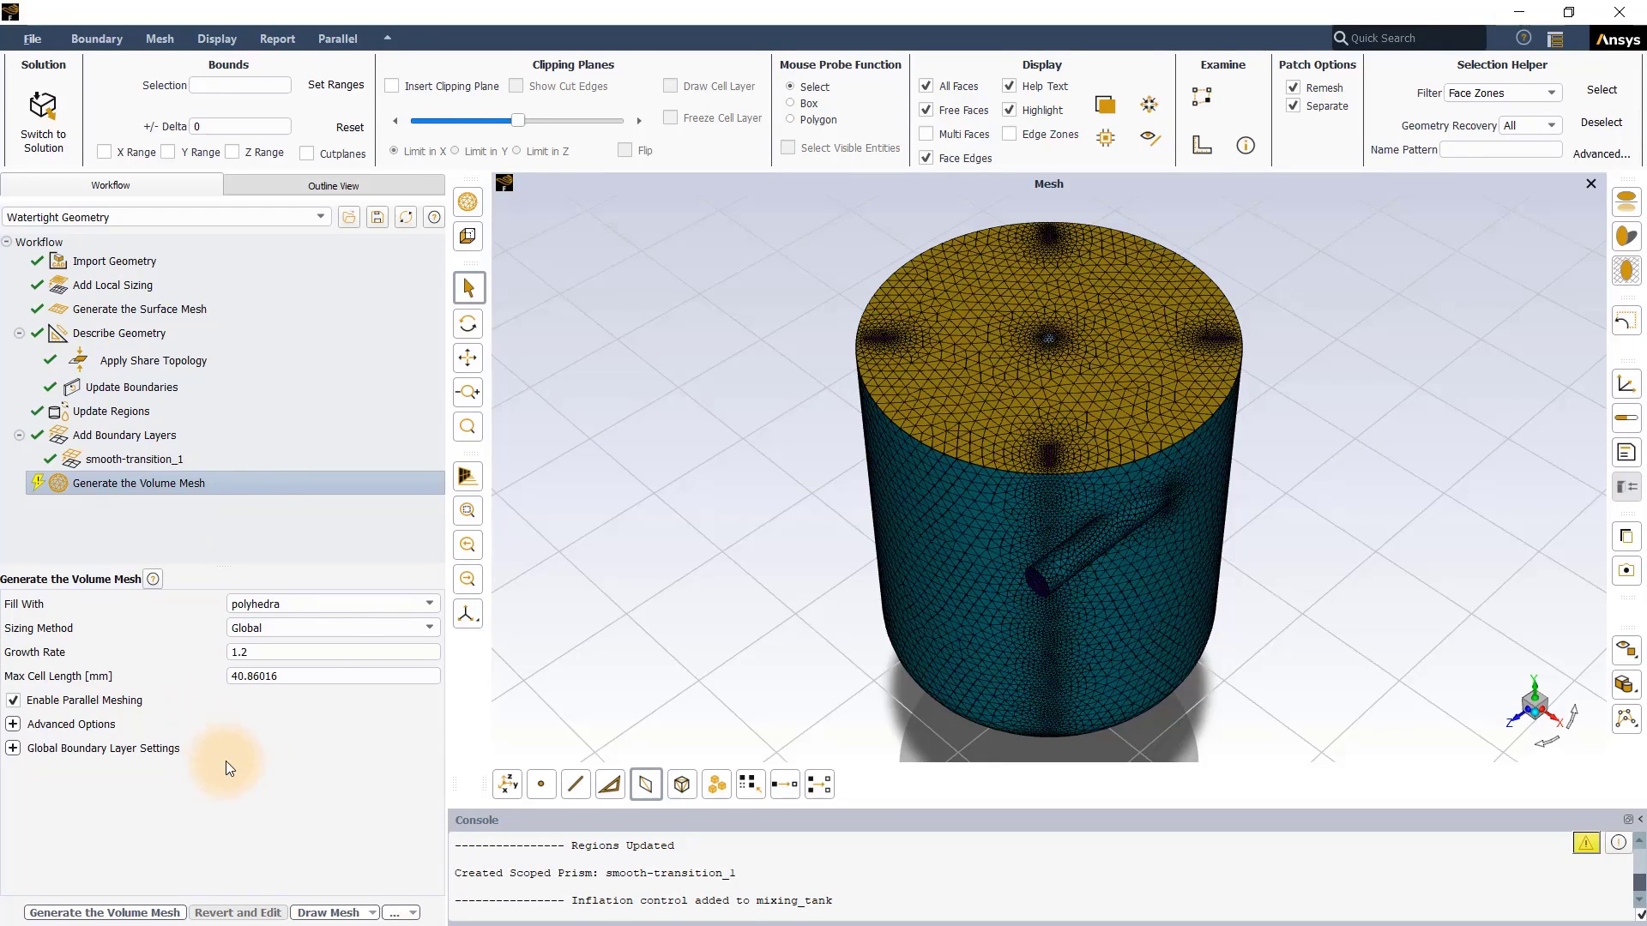
Set volume fill to poly-hexcore, Region-based sizing and 3 buffer layers
{"action": "left_click", "coordinate": [426, 604]}
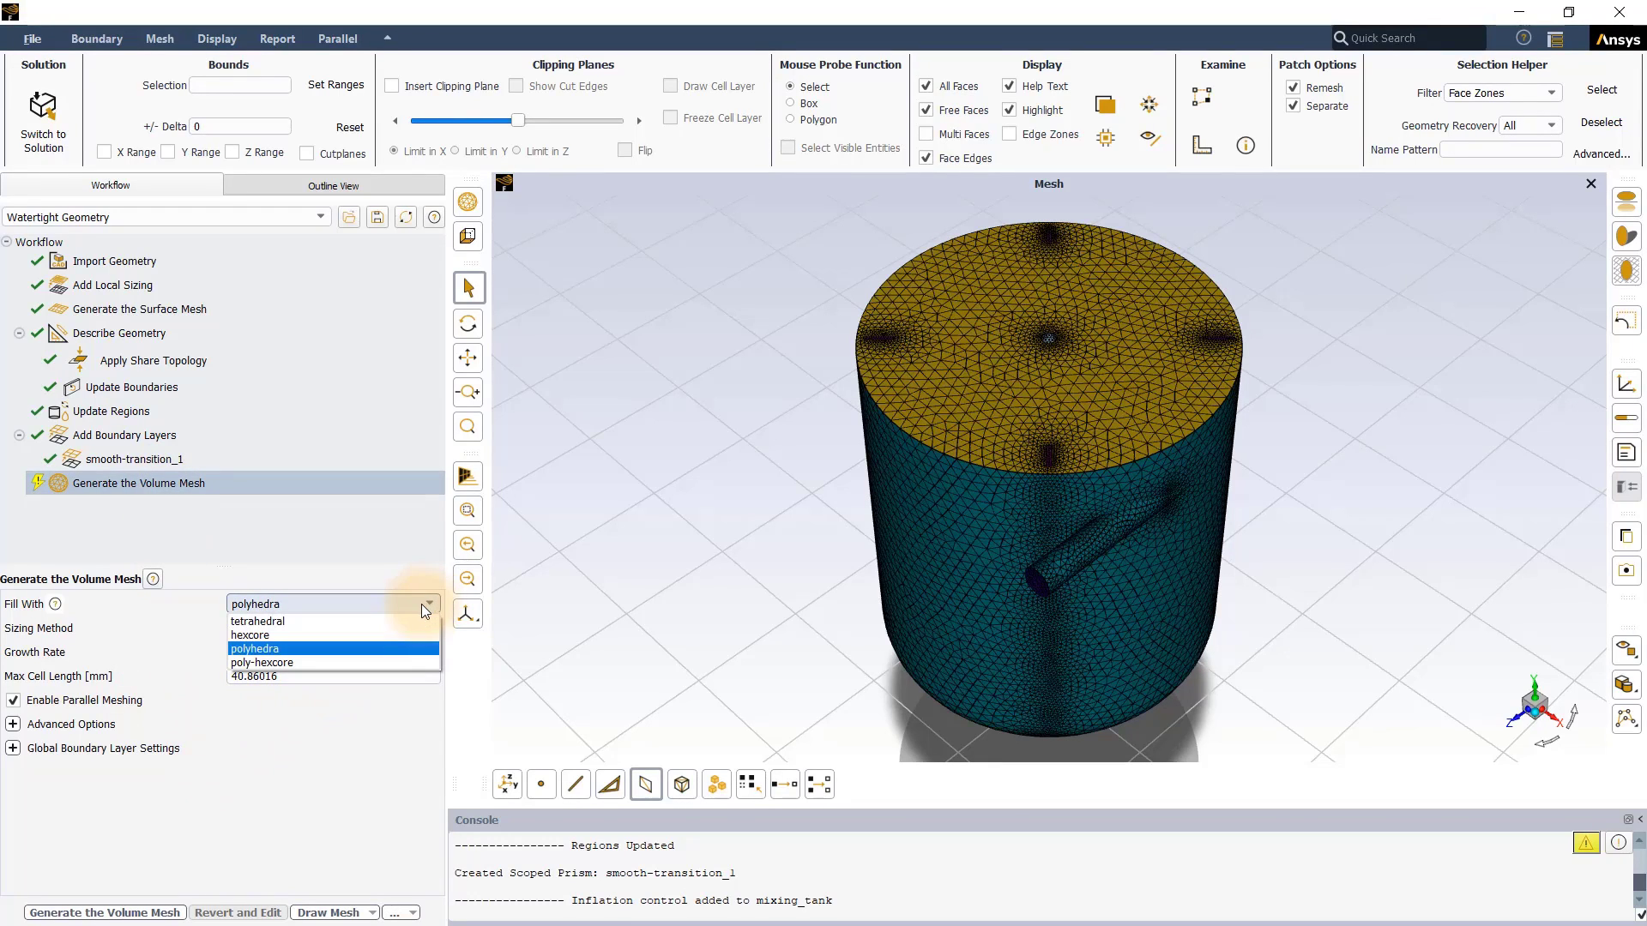
{"action": "left_click", "coordinate": [307, 662]}
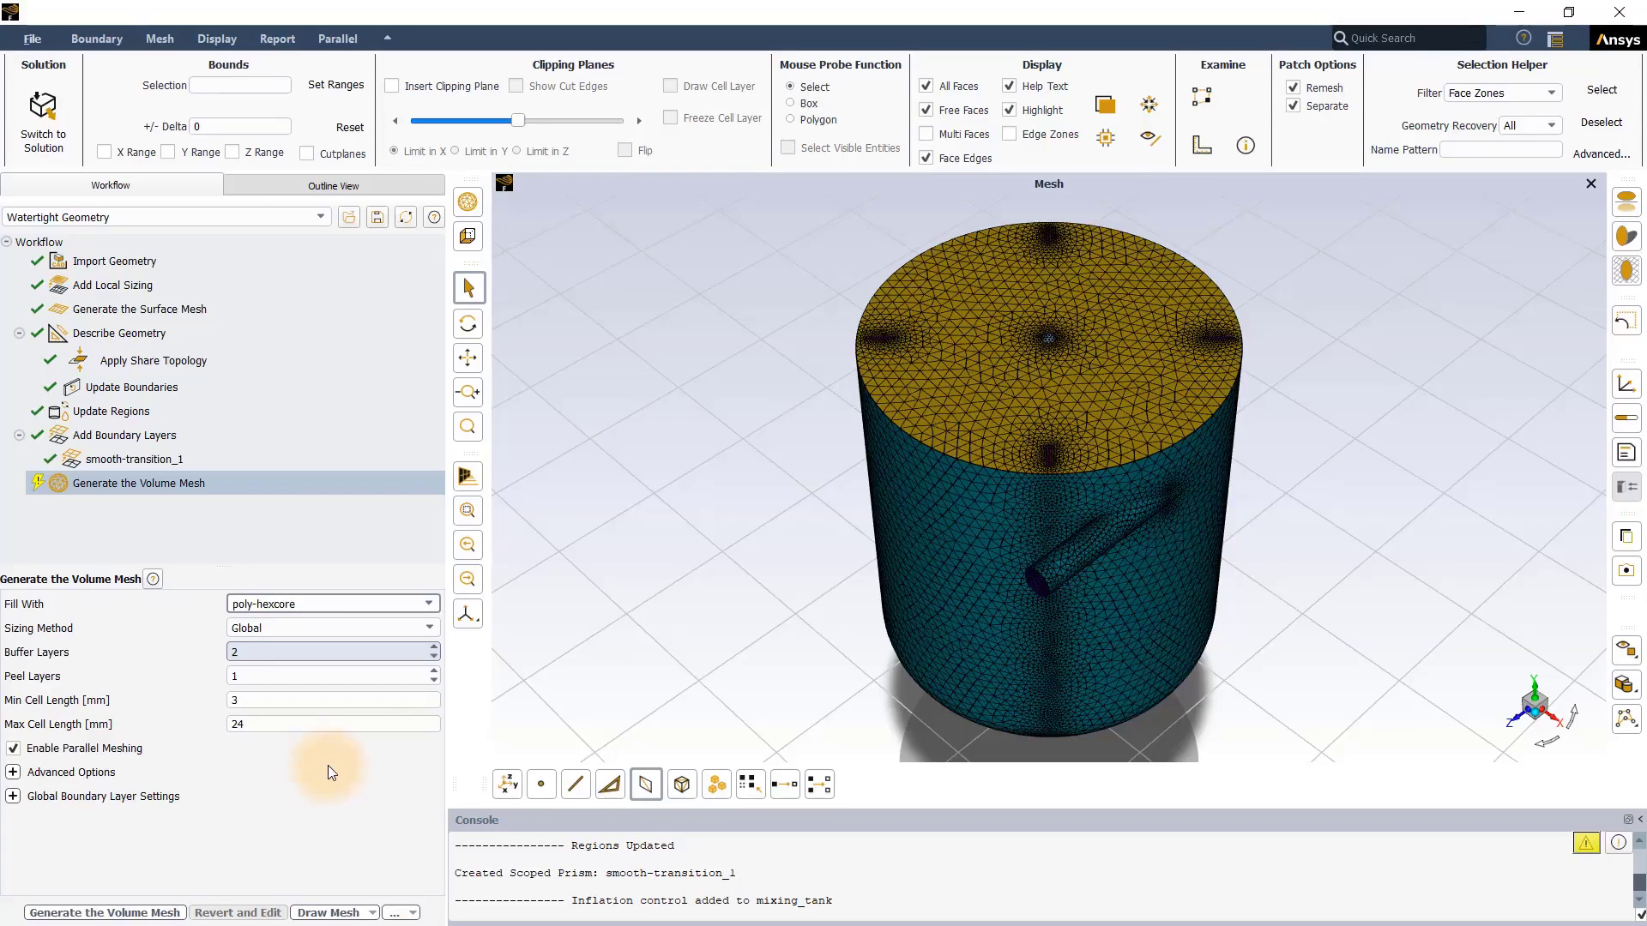
{"action": "left_click", "coordinate": [429, 630]}
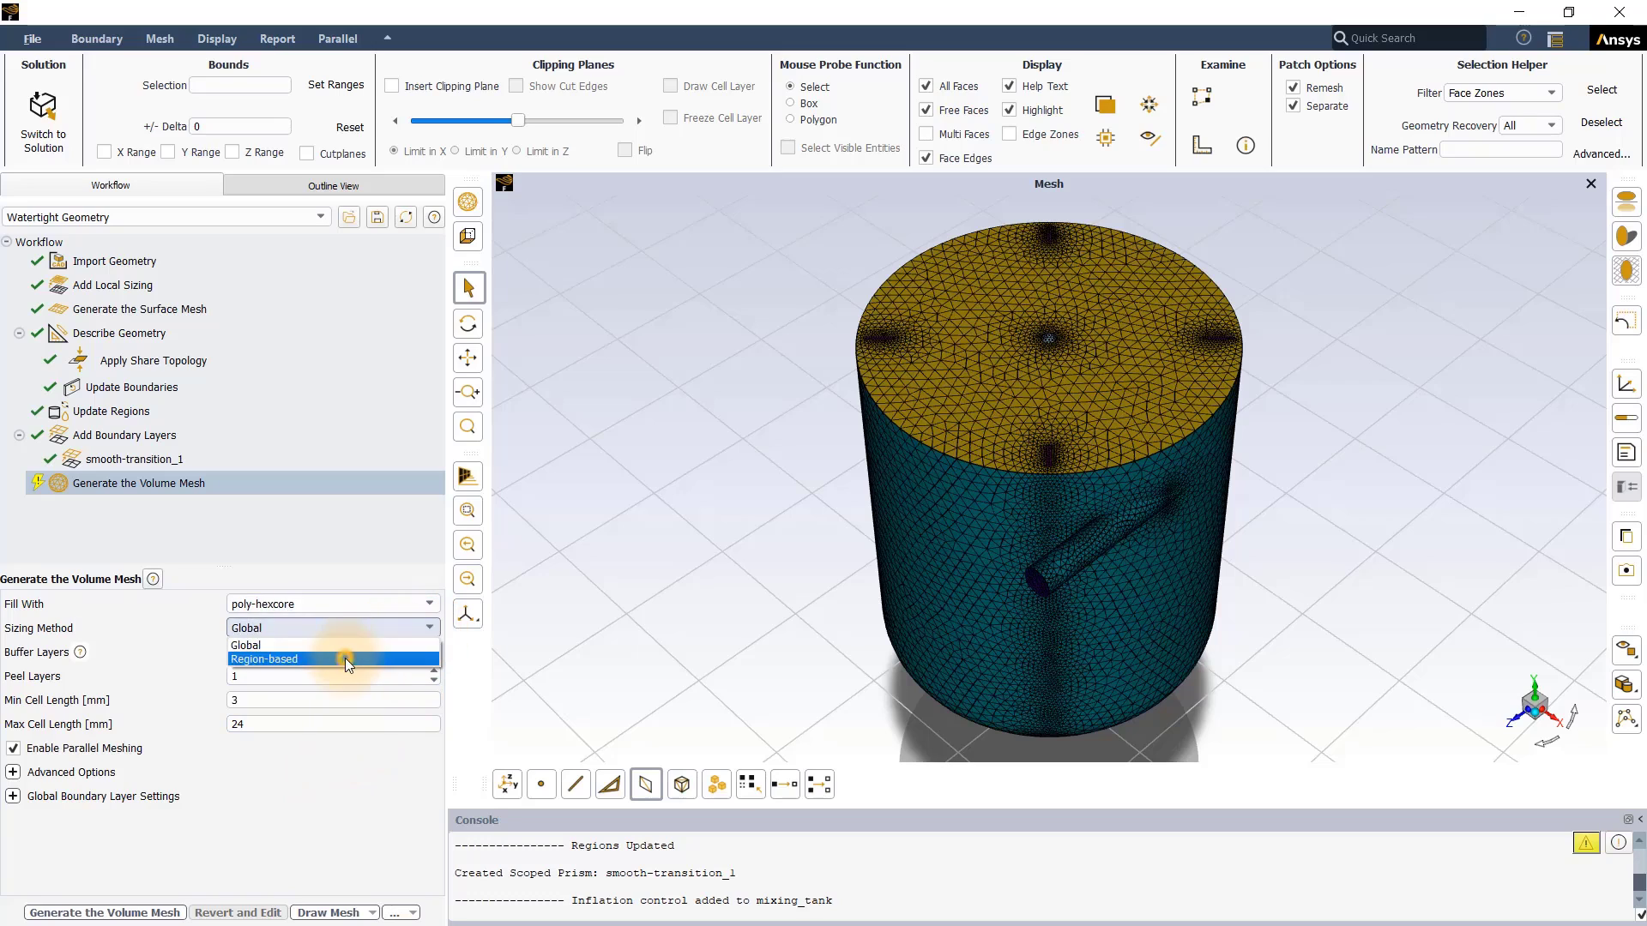
{"action": "left_click", "coordinate": [345, 657]}
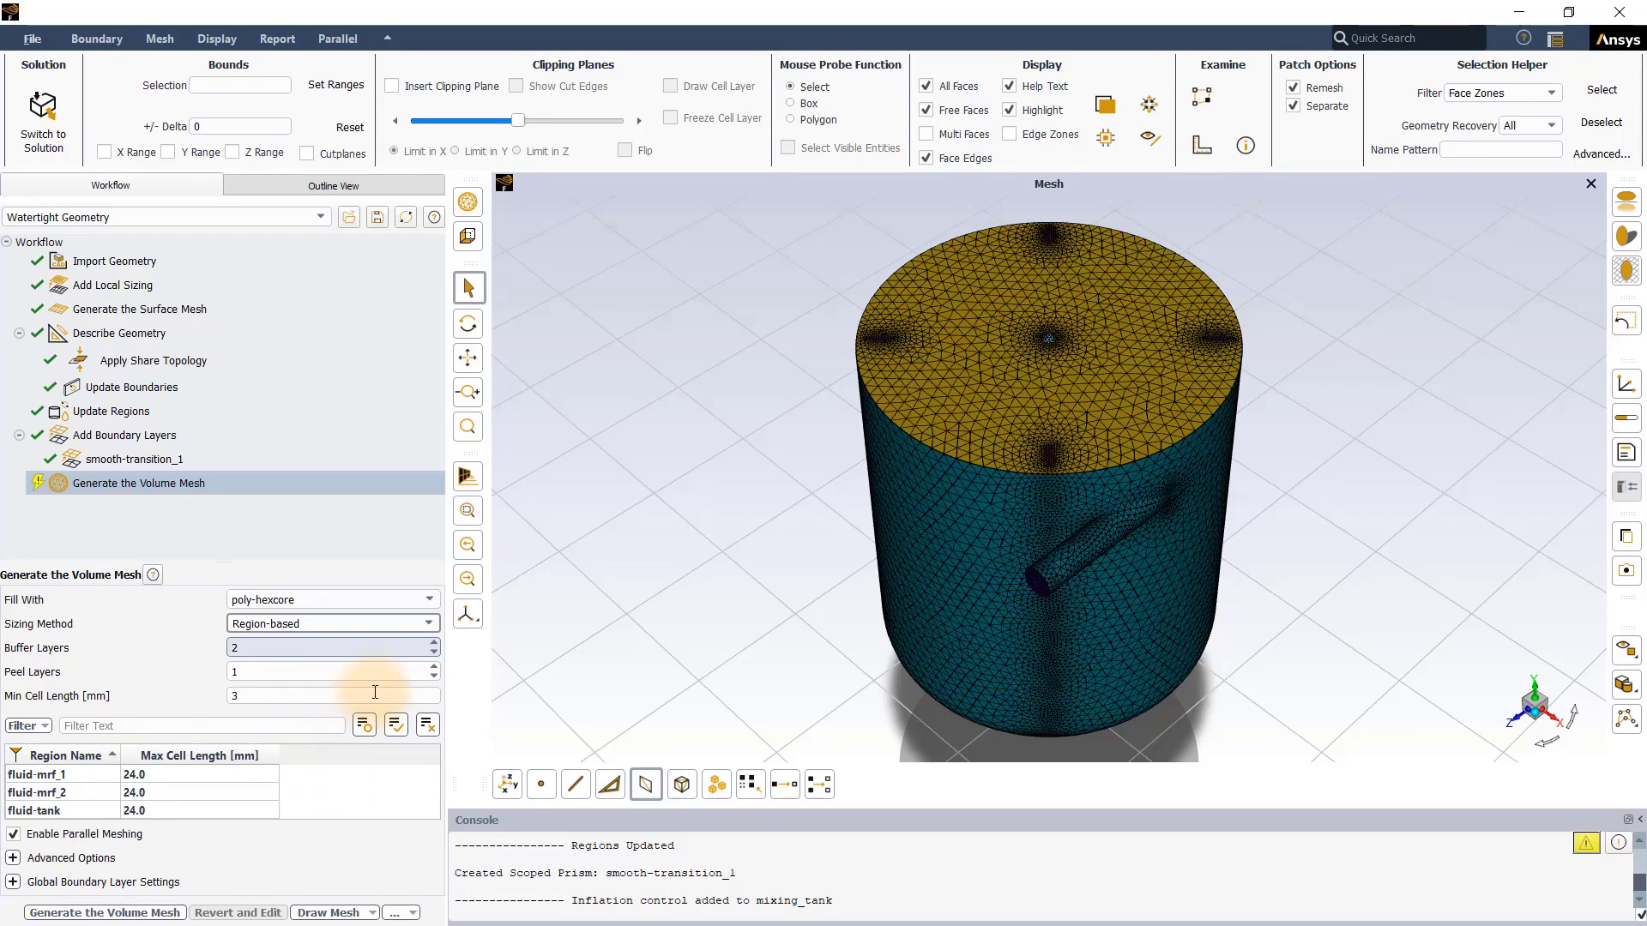
{"action": "left_click", "coordinate": [434, 640]}
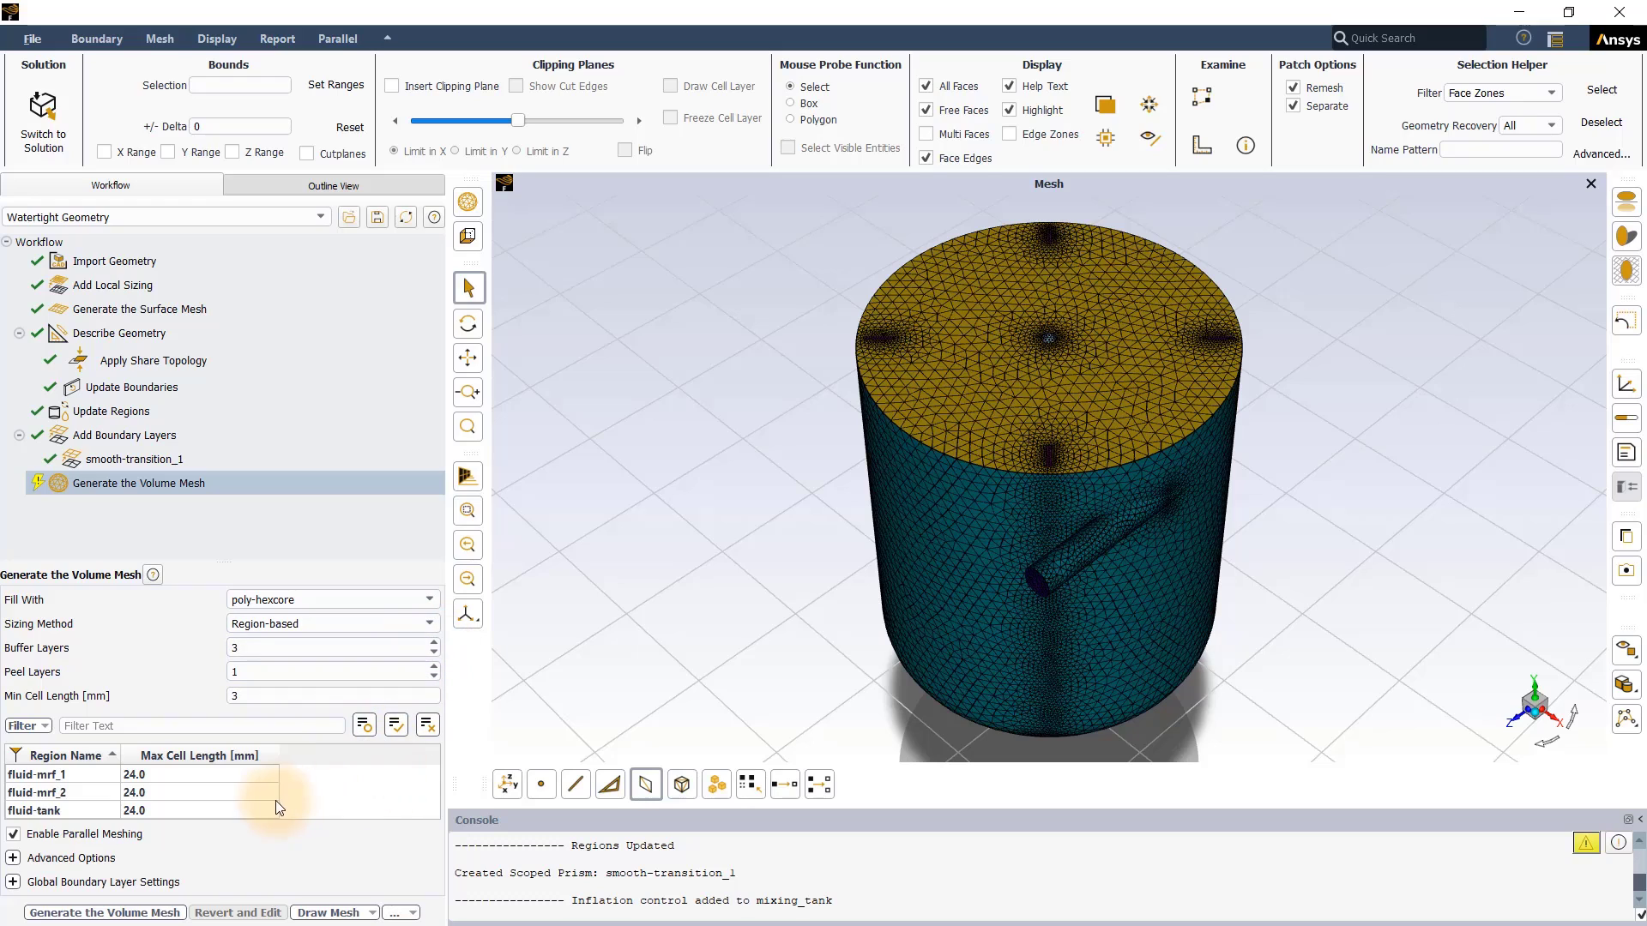
Give fluid-mrf_1 and fluid-mrf_2 a max cell length of 6 and generate the volume mesh
{"action": "left_click", "coordinate": [153, 774]}
{"action": "left_click", "coordinate": [153, 773]}
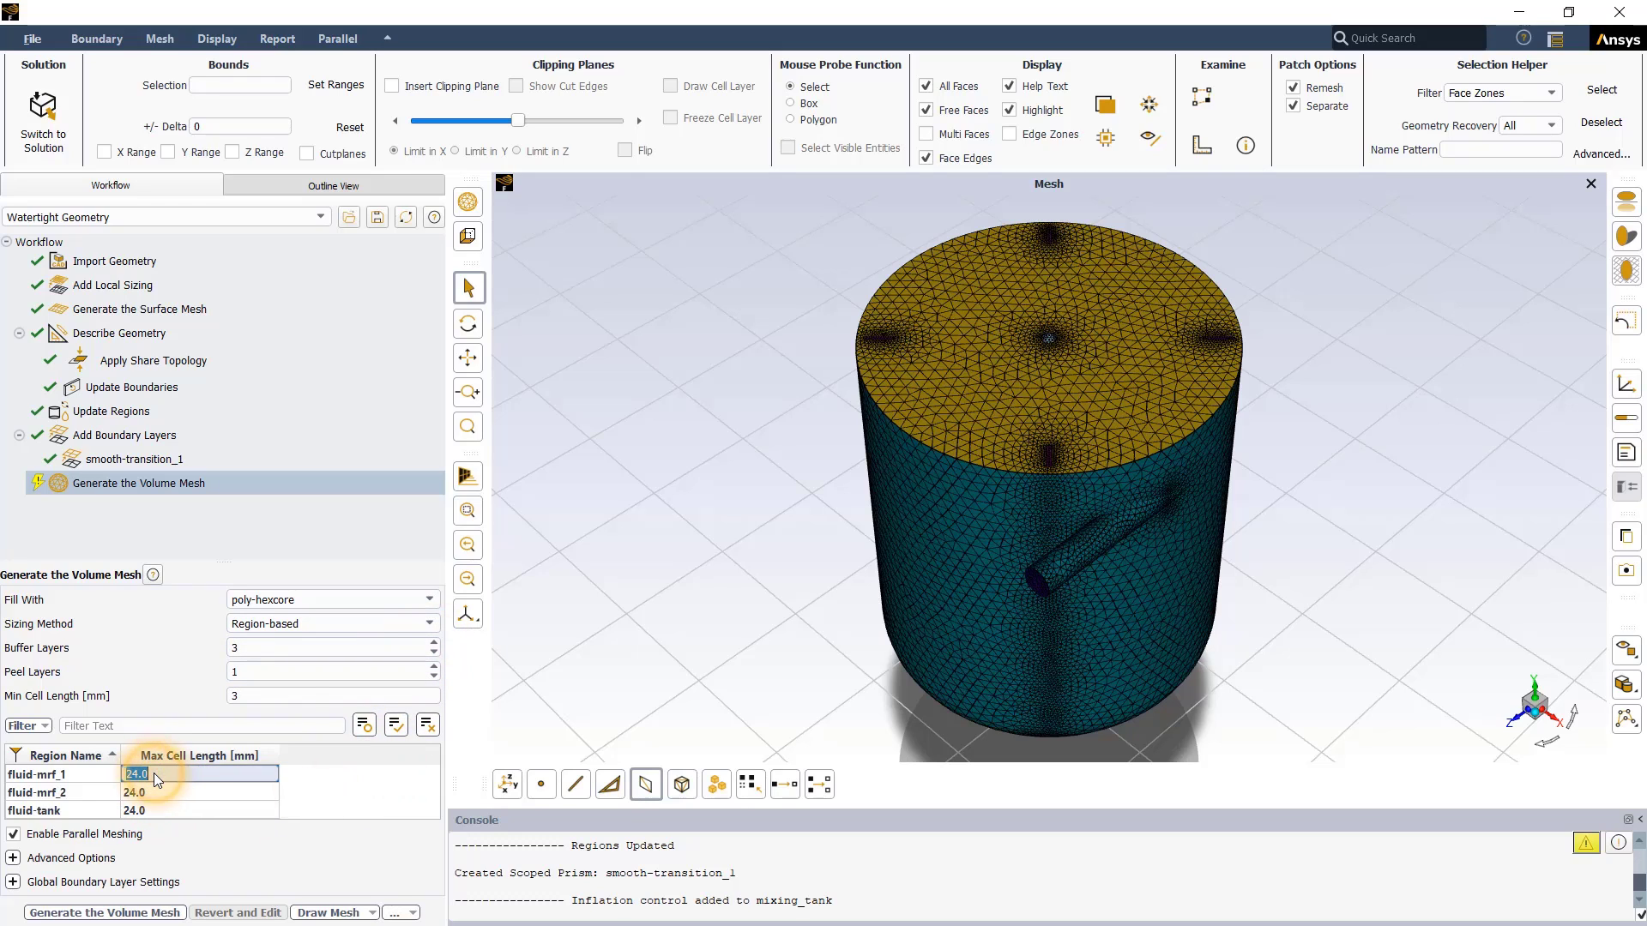
{"action": "type", "text": "6"}
{"action": "left_click", "coordinate": [157, 791]}
{"action": "type", "text": "6"}
{"action": "left_click", "coordinate": [316, 783]}
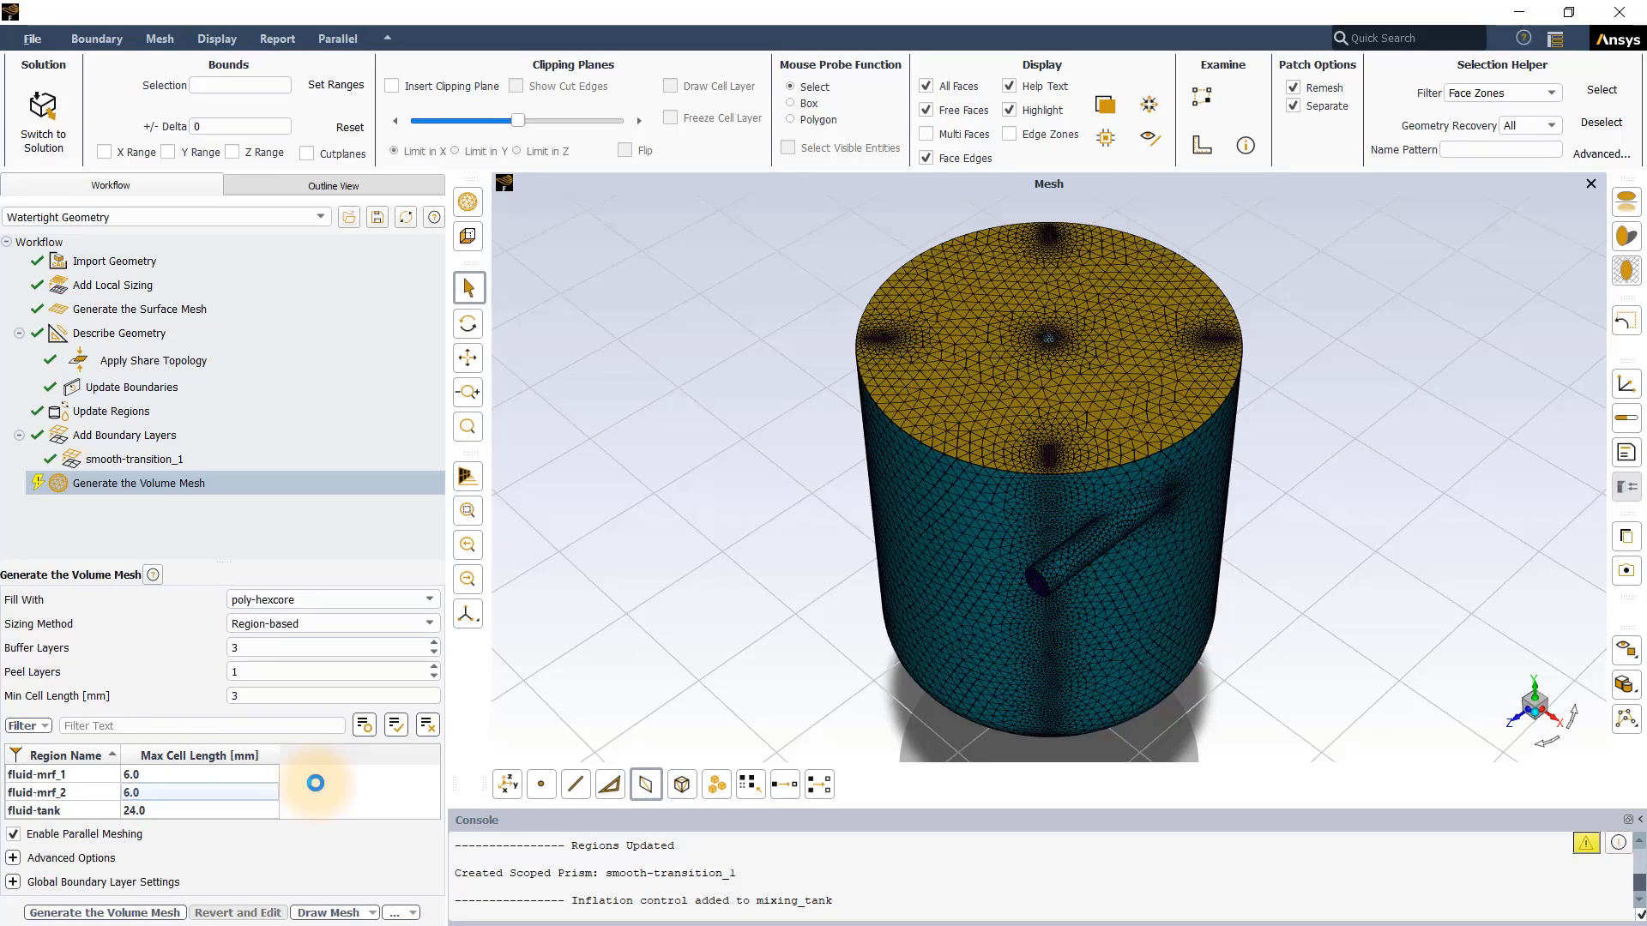
{"action": "left_click", "coordinate": [142, 912]}
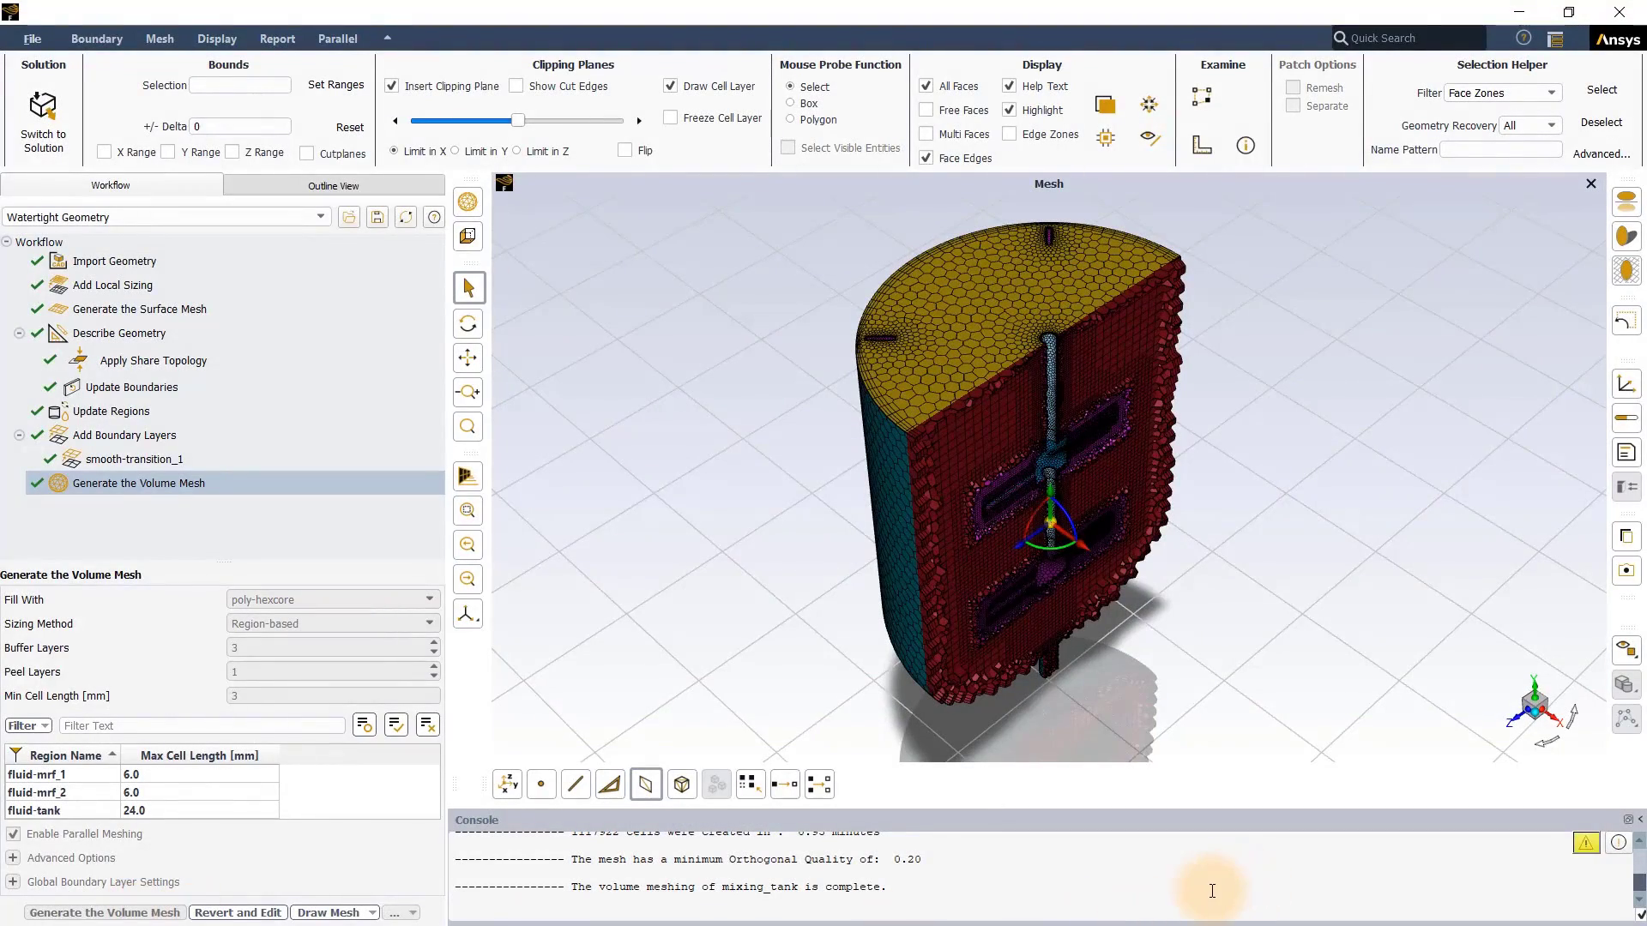
{"action": "scroll", "coordinate": [1211, 891], "scroll_direction": "up", "scroll_amount": 1}
{"action": "scroll", "coordinate": [1211, 891], "scroll_direction": "up", "scroll_amount": 1}
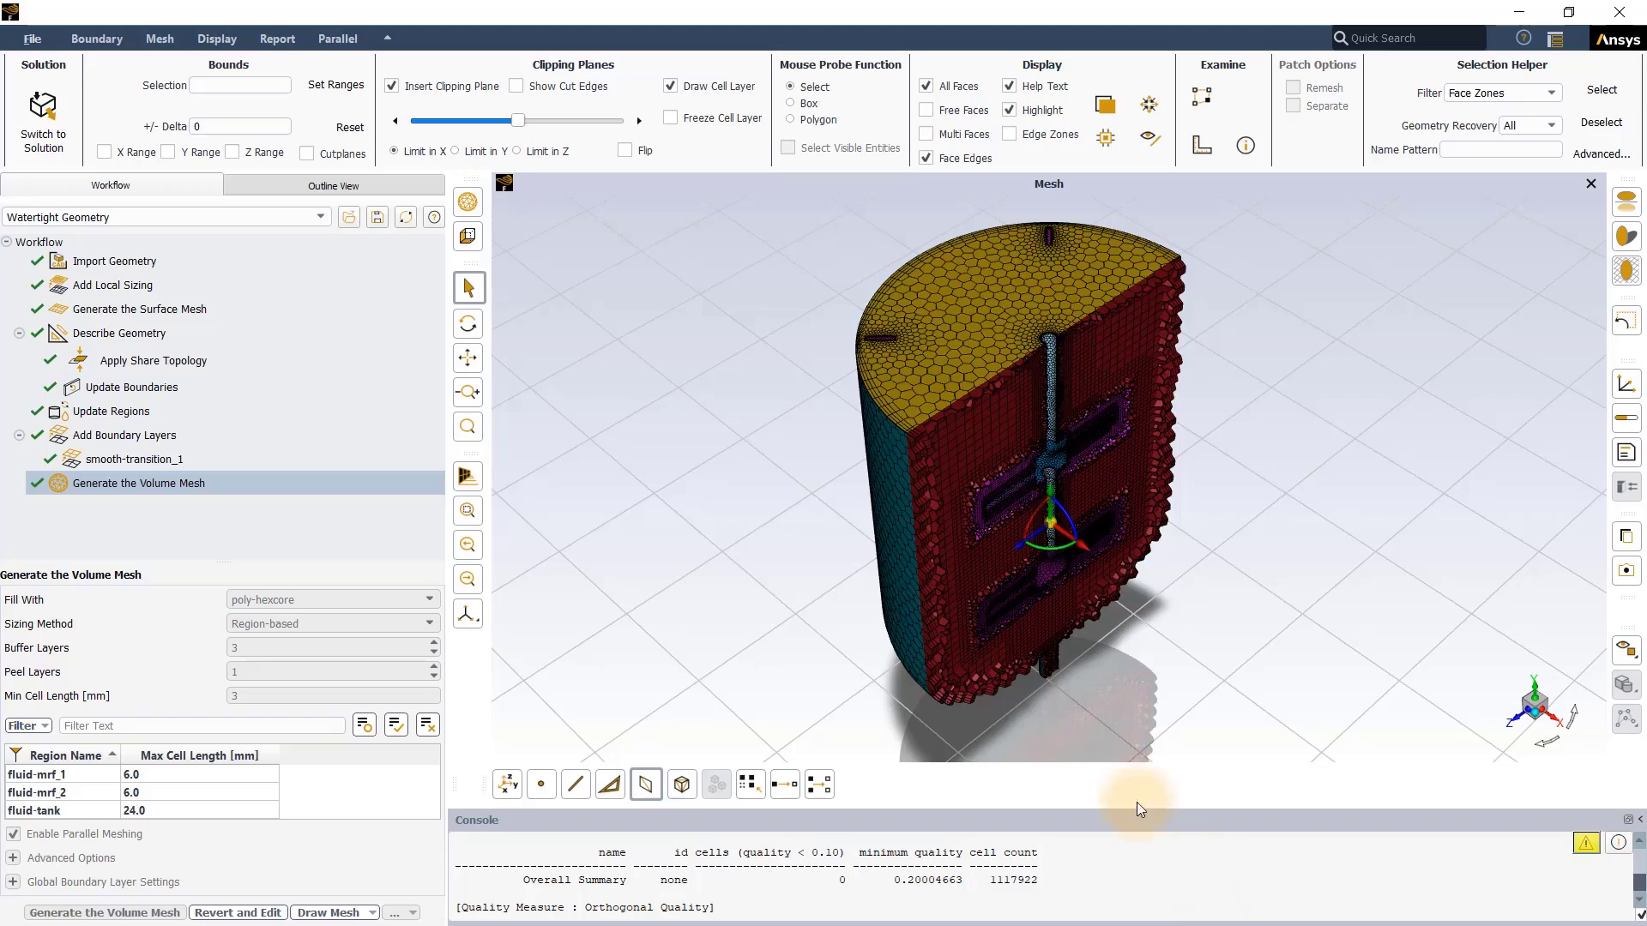
{"action": "mouse_move", "coordinate": [1228, 644]}
{"action": "left_mouse_down"}
{"action": "mouse_move", "coordinate": [1142, 604]}
{"action": "mouse_move", "coordinate": [1084, 506]}
{"action": "left_mouse_up"}
{"action": "middle_click_drag", "start_coordinate": [1084, 501], "coordinate": [1278, 607]}
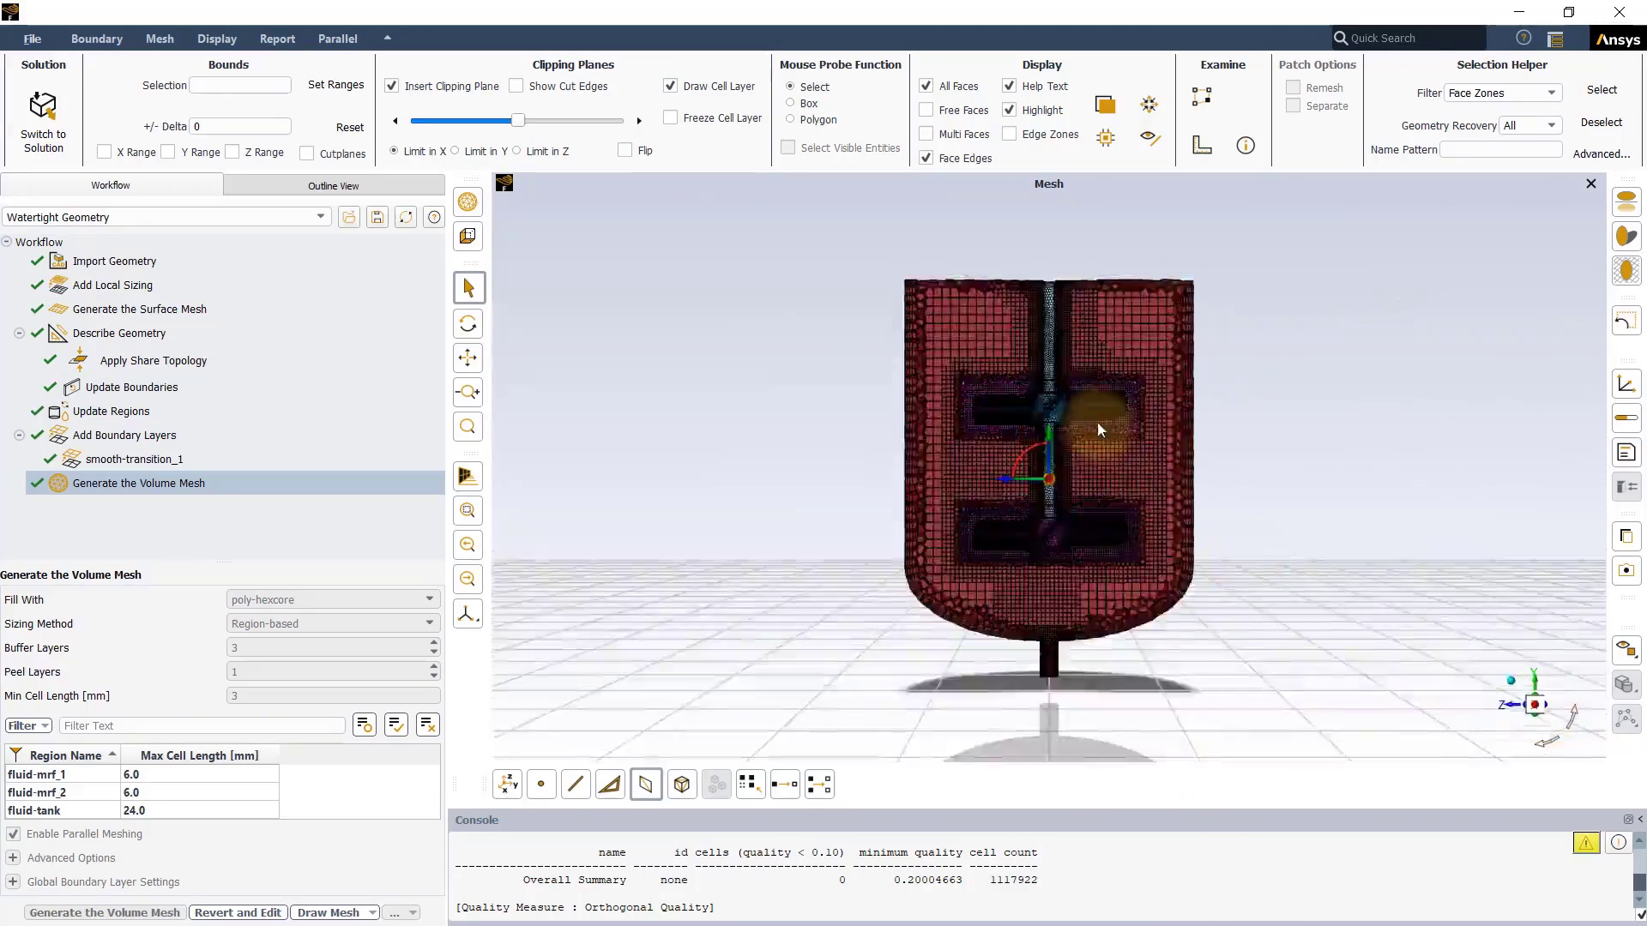
{"action": "scroll", "coordinate": [1072, 433], "scroll_direction": "up", "scroll_amount": 5}
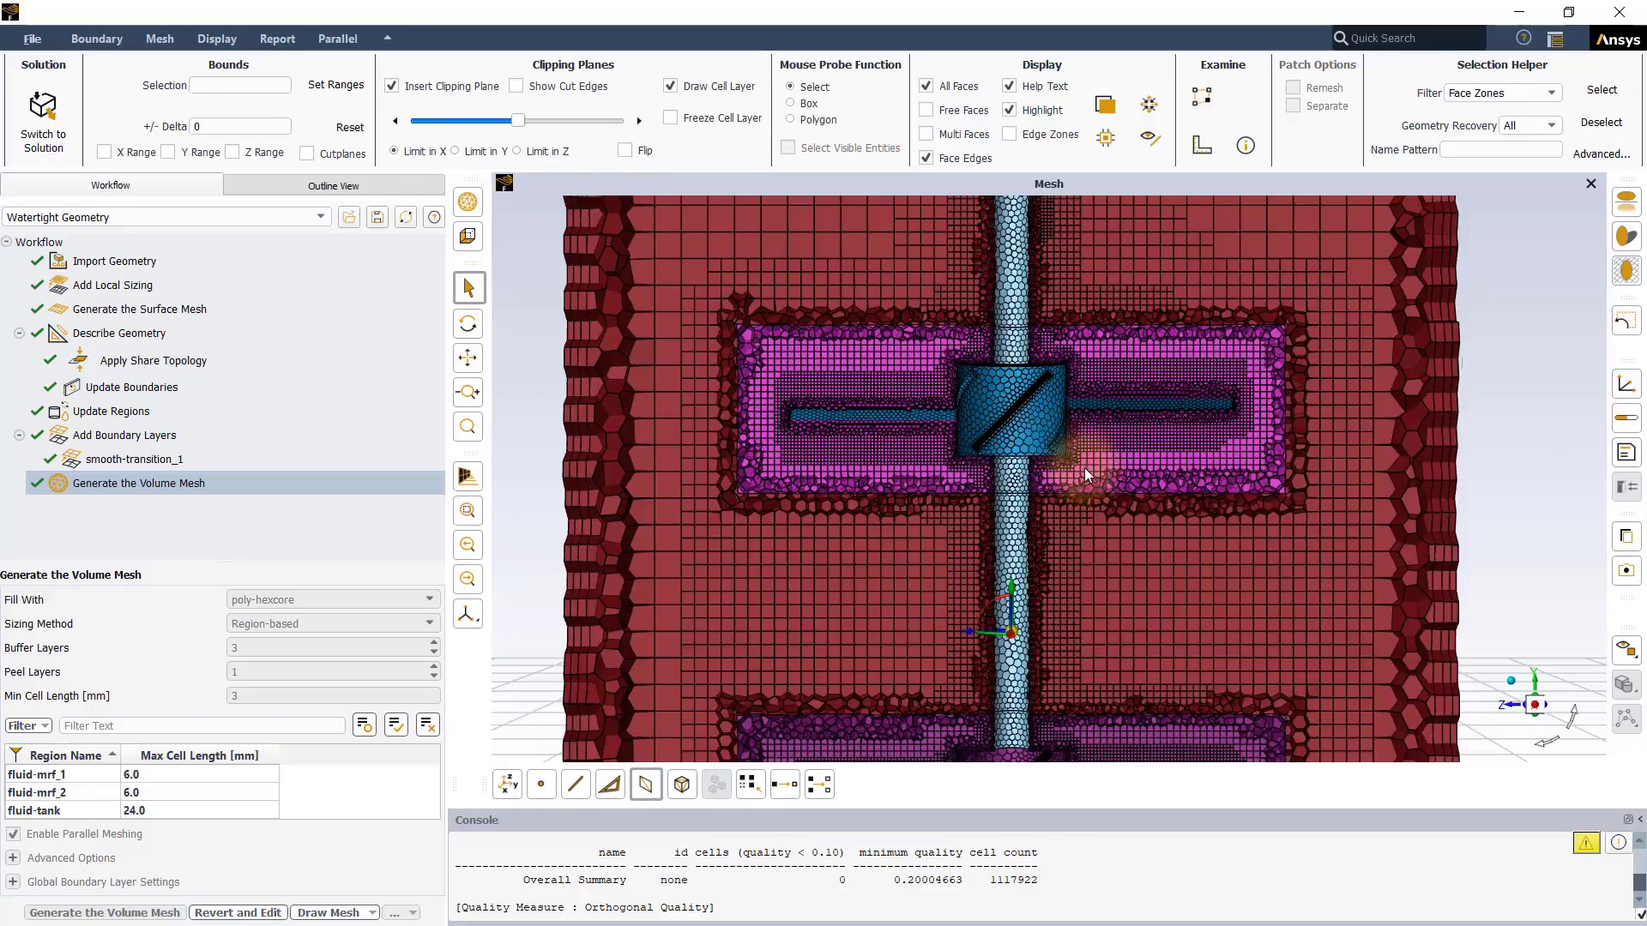
{"action": "scroll", "coordinate": [1084, 467], "scroll_direction": "up", "scroll_amount": 8}
{"action": "scroll", "coordinate": [1149, 412], "scroll_direction": "up", "scroll_amount": 2}
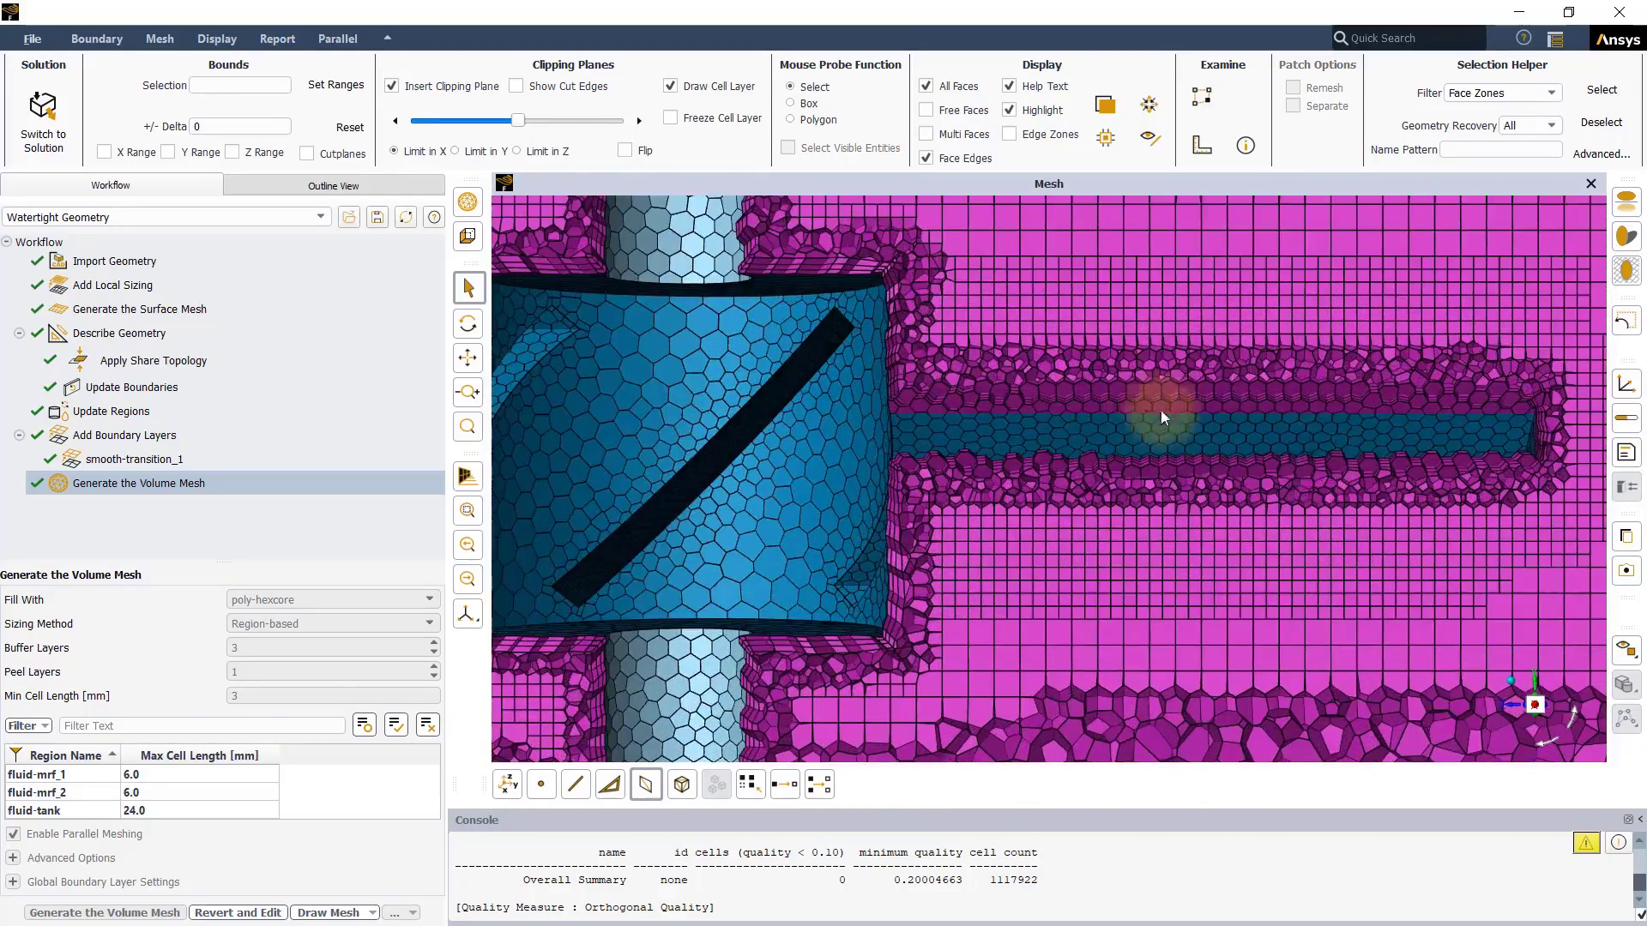
{"action": "scroll", "coordinate": [1347, 476], "scroll_direction": "up", "scroll_amount": 4}
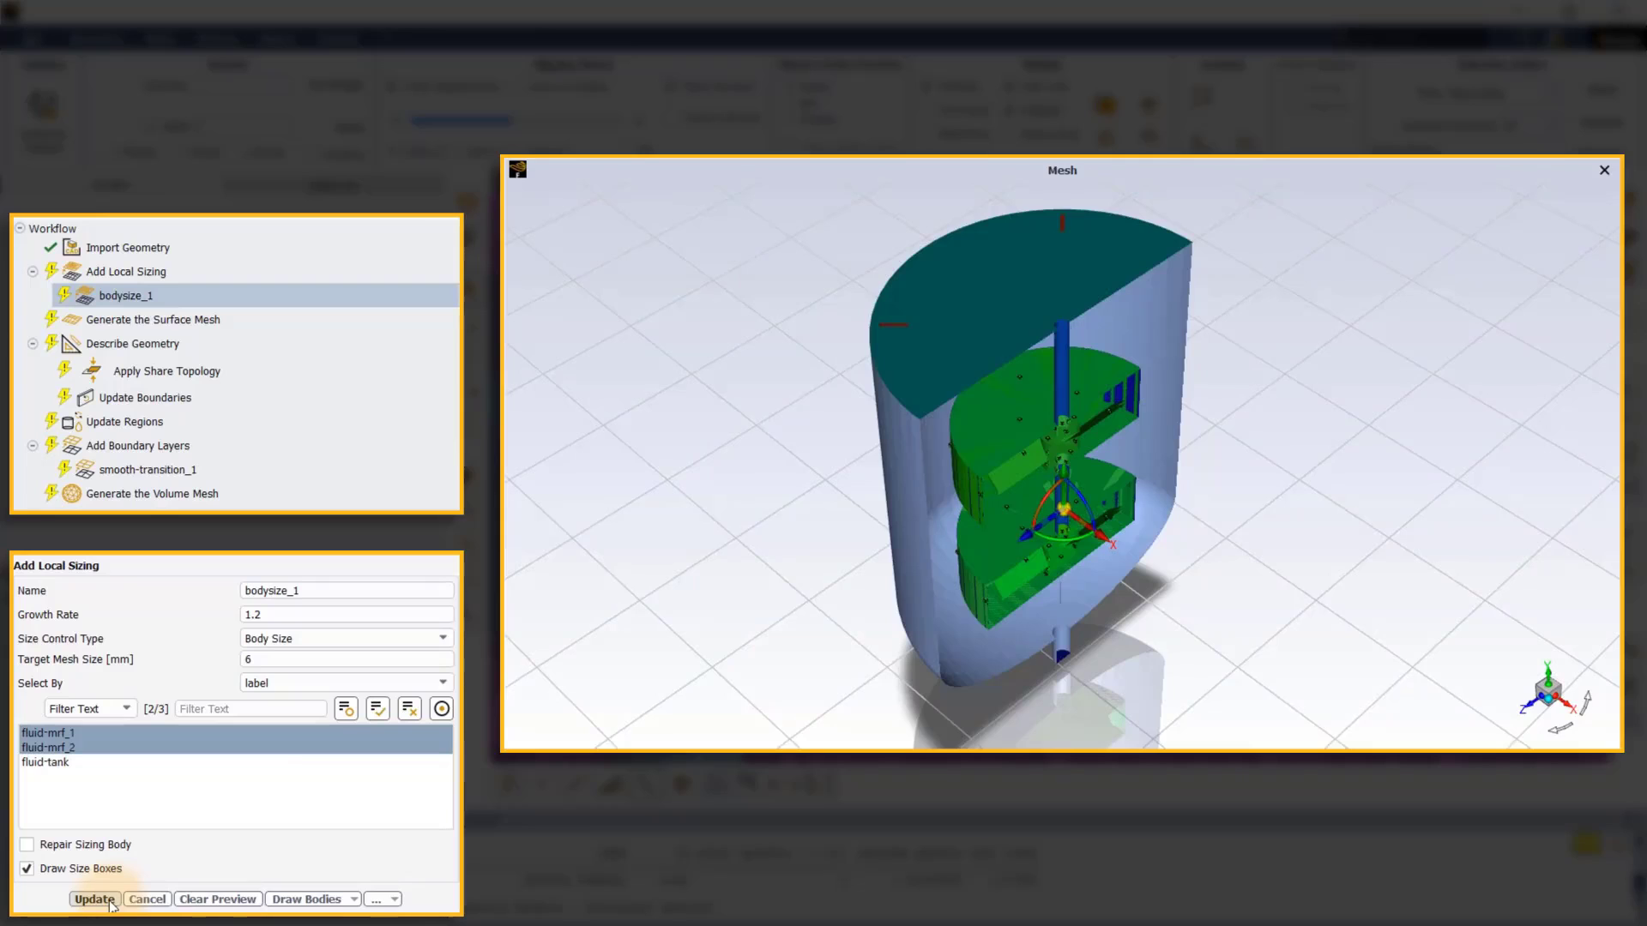
Apply the 6 mm body size to both MRF regions, generate the volume mesh, and view it from the front
{"action": "left_click", "coordinate": [96, 899]}
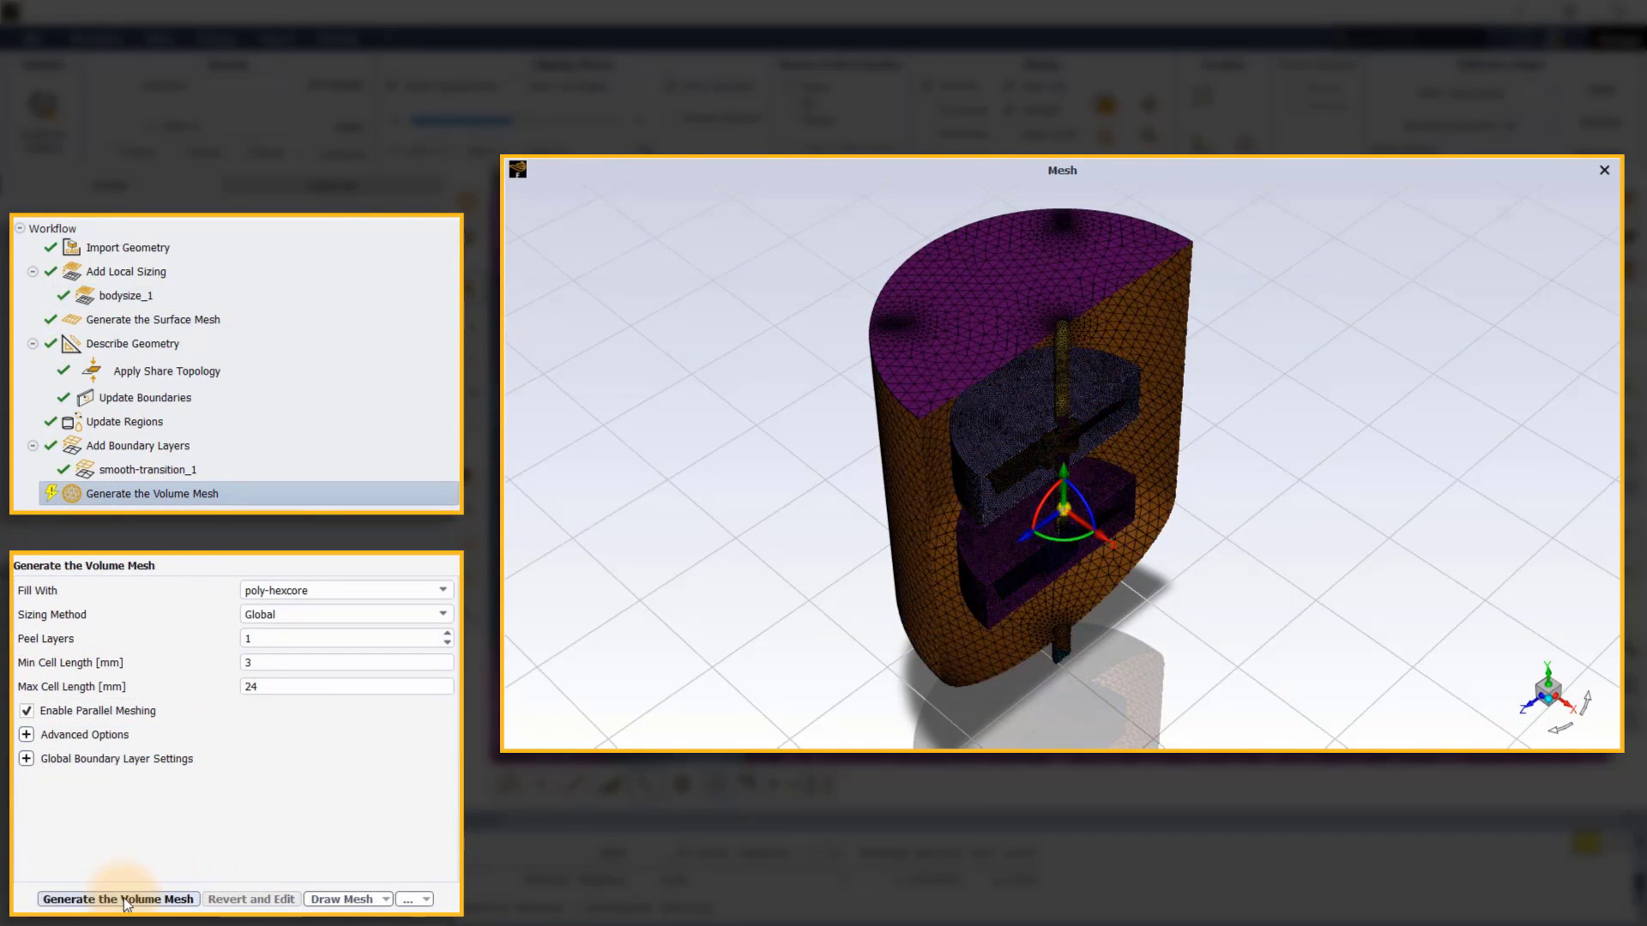
{"action": "left_click", "coordinate": [124, 900]}
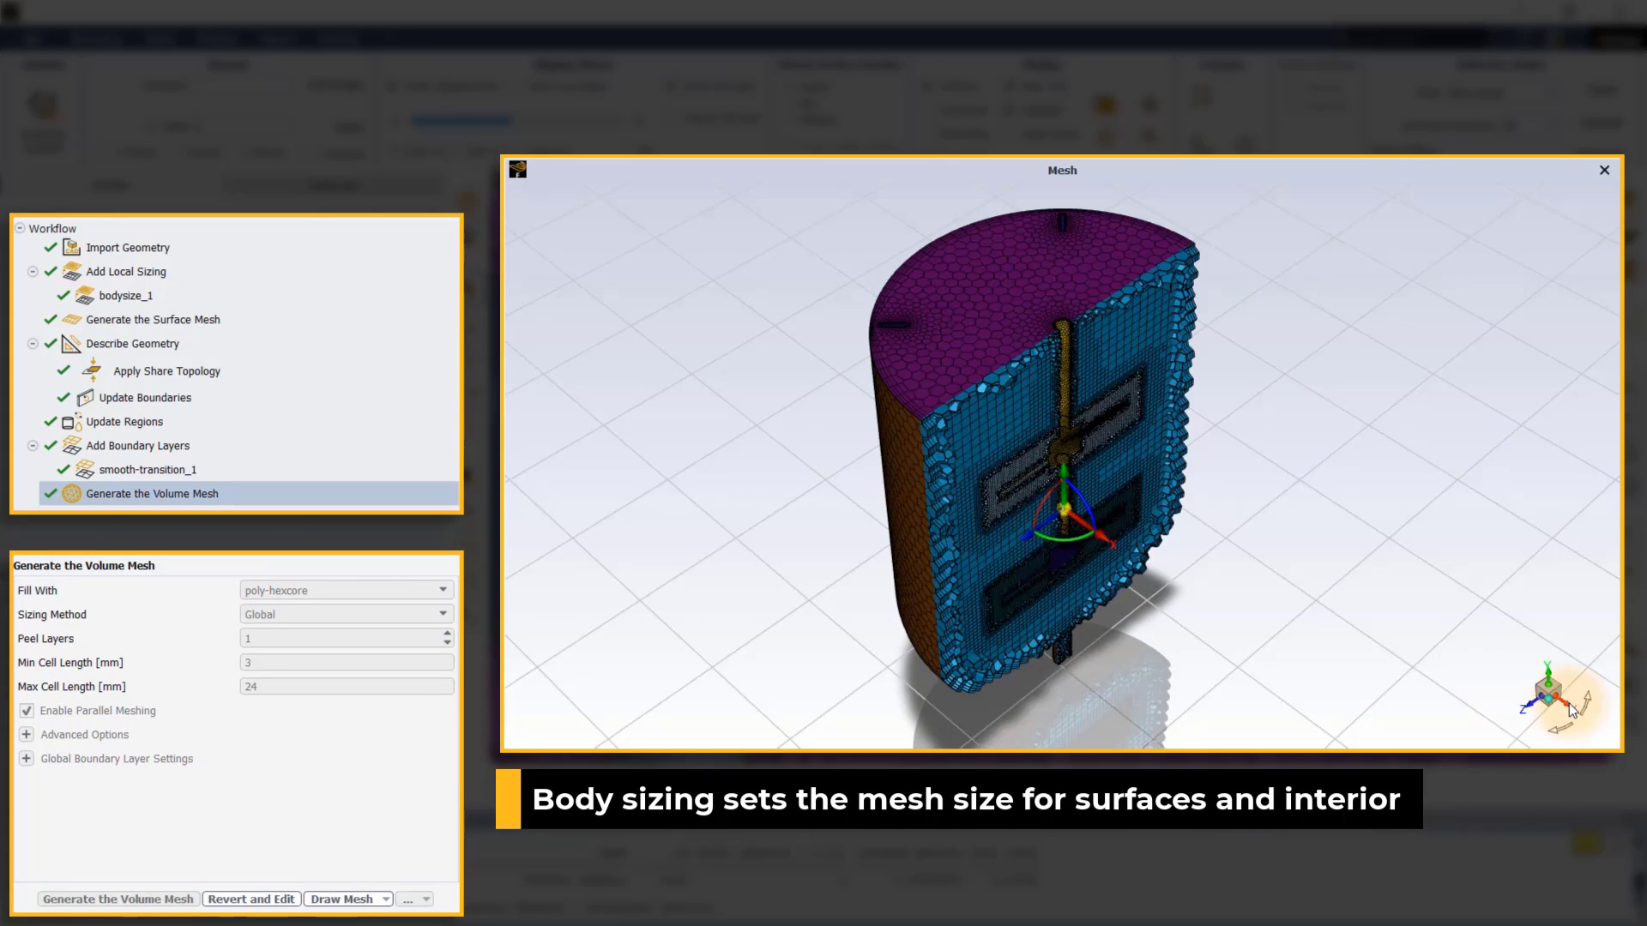
{"action": "left_click", "coordinate": [1571, 709]}
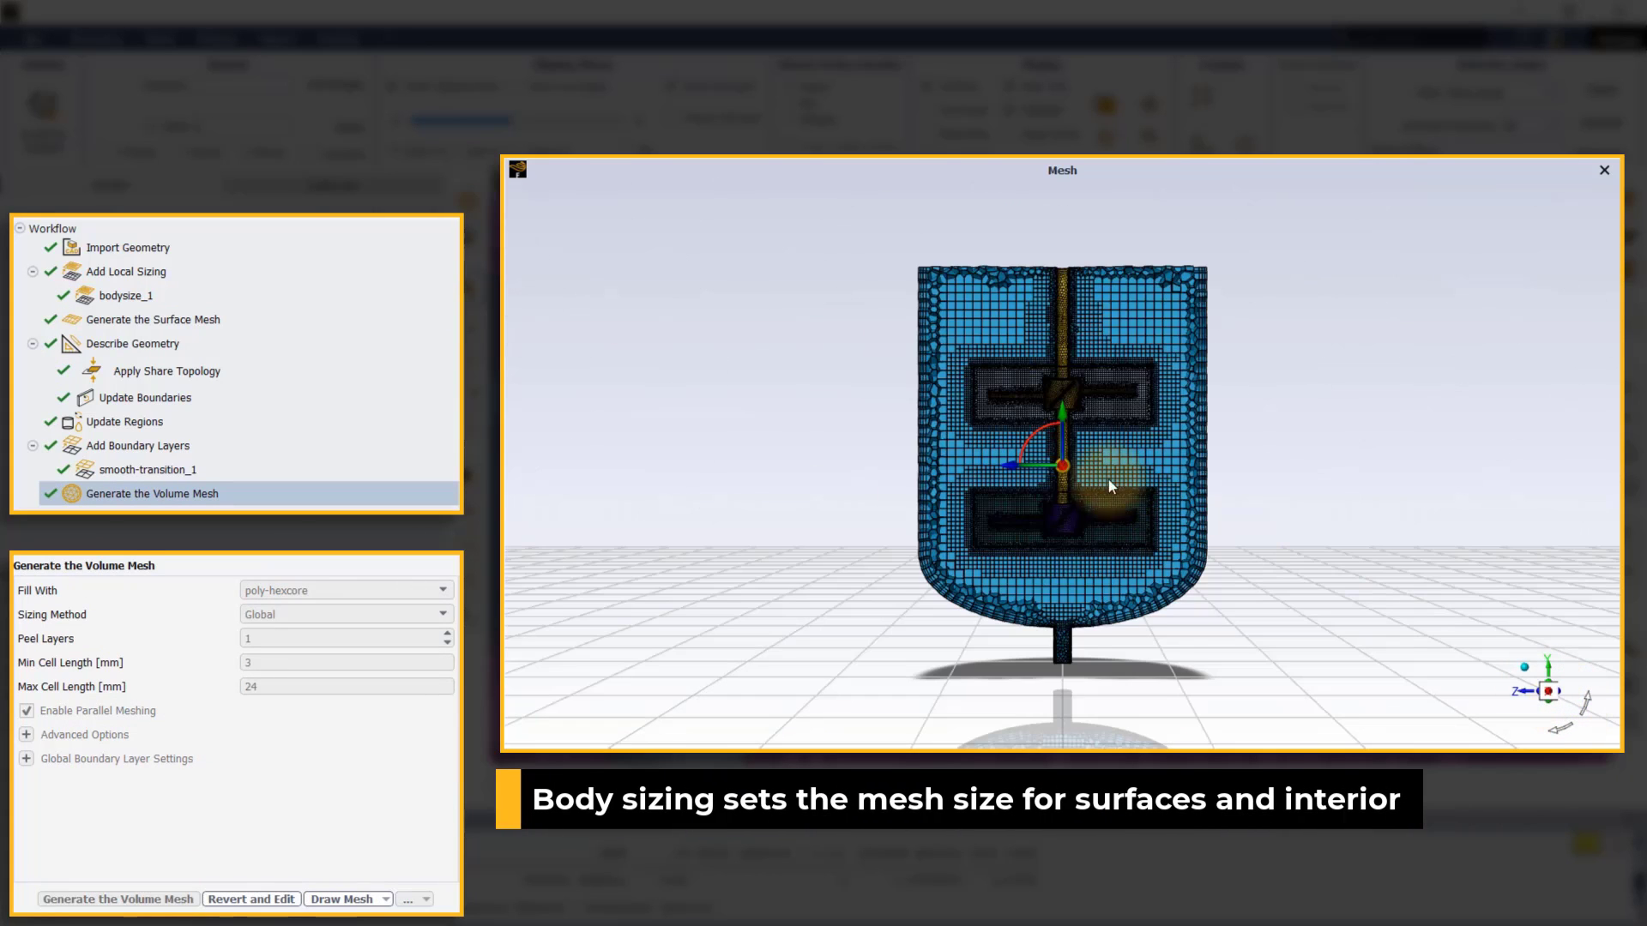
{"action": "scroll", "coordinate": [1097, 438], "scroll_direction": "up", "scroll_amount": 5}
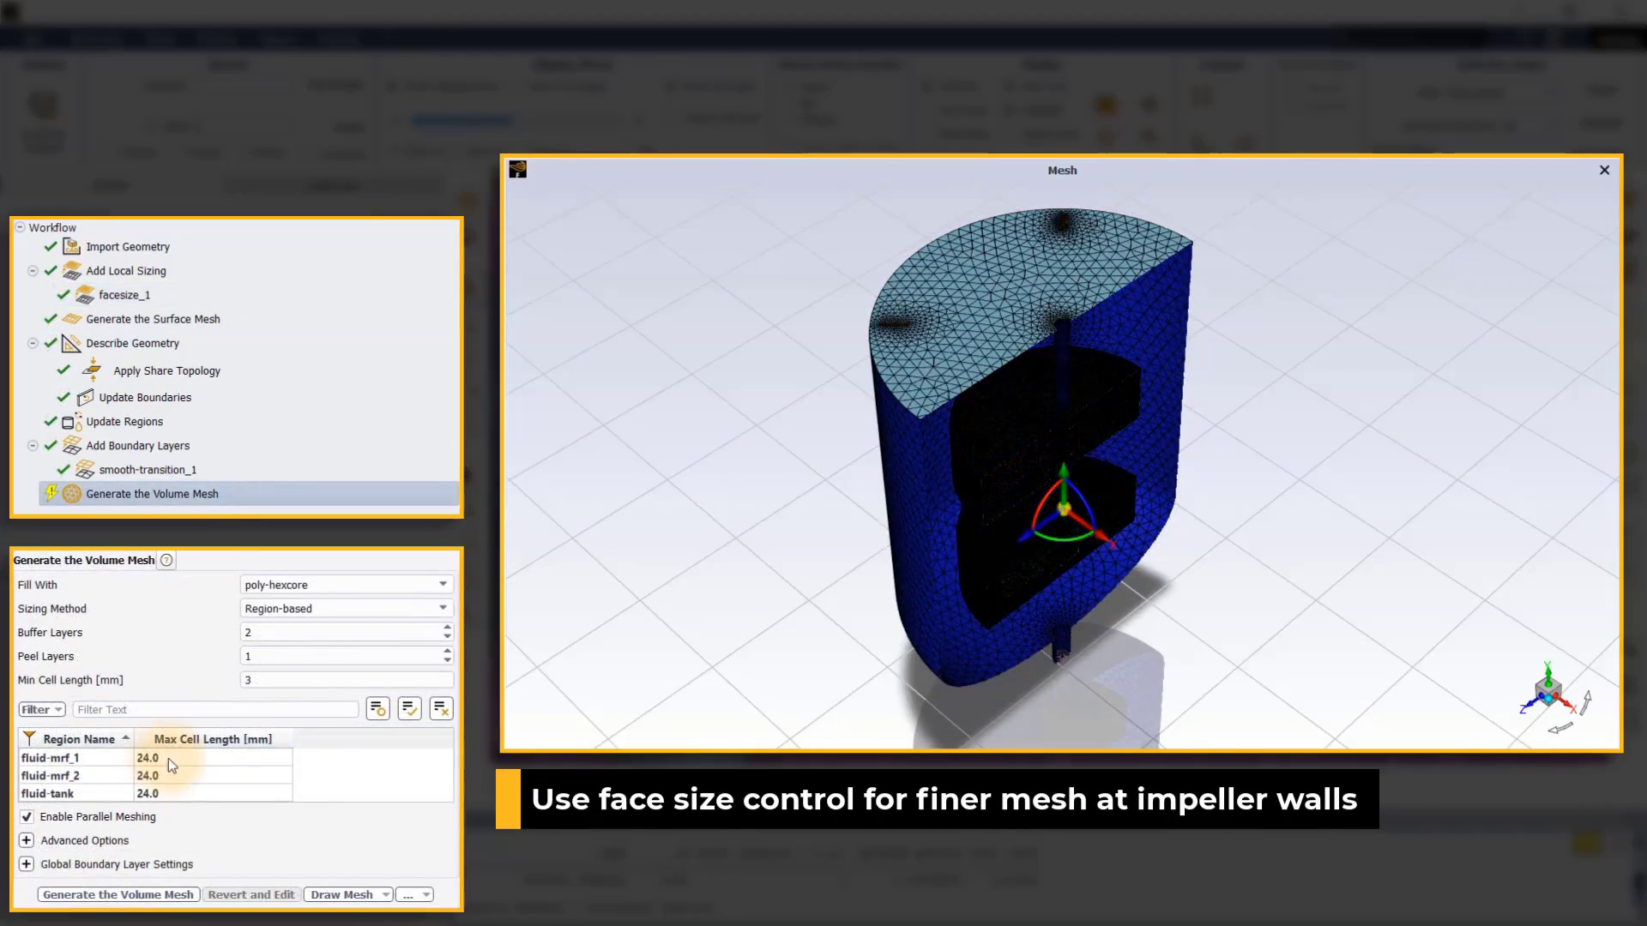
Set Max Cell Length to 6 for fluid-mrf_1 and fluid-mrf_2, then regenerate the volume mesh
{"action": "left_click", "coordinate": [168, 758]}
{"action": "left_click", "coordinate": [170, 758]}
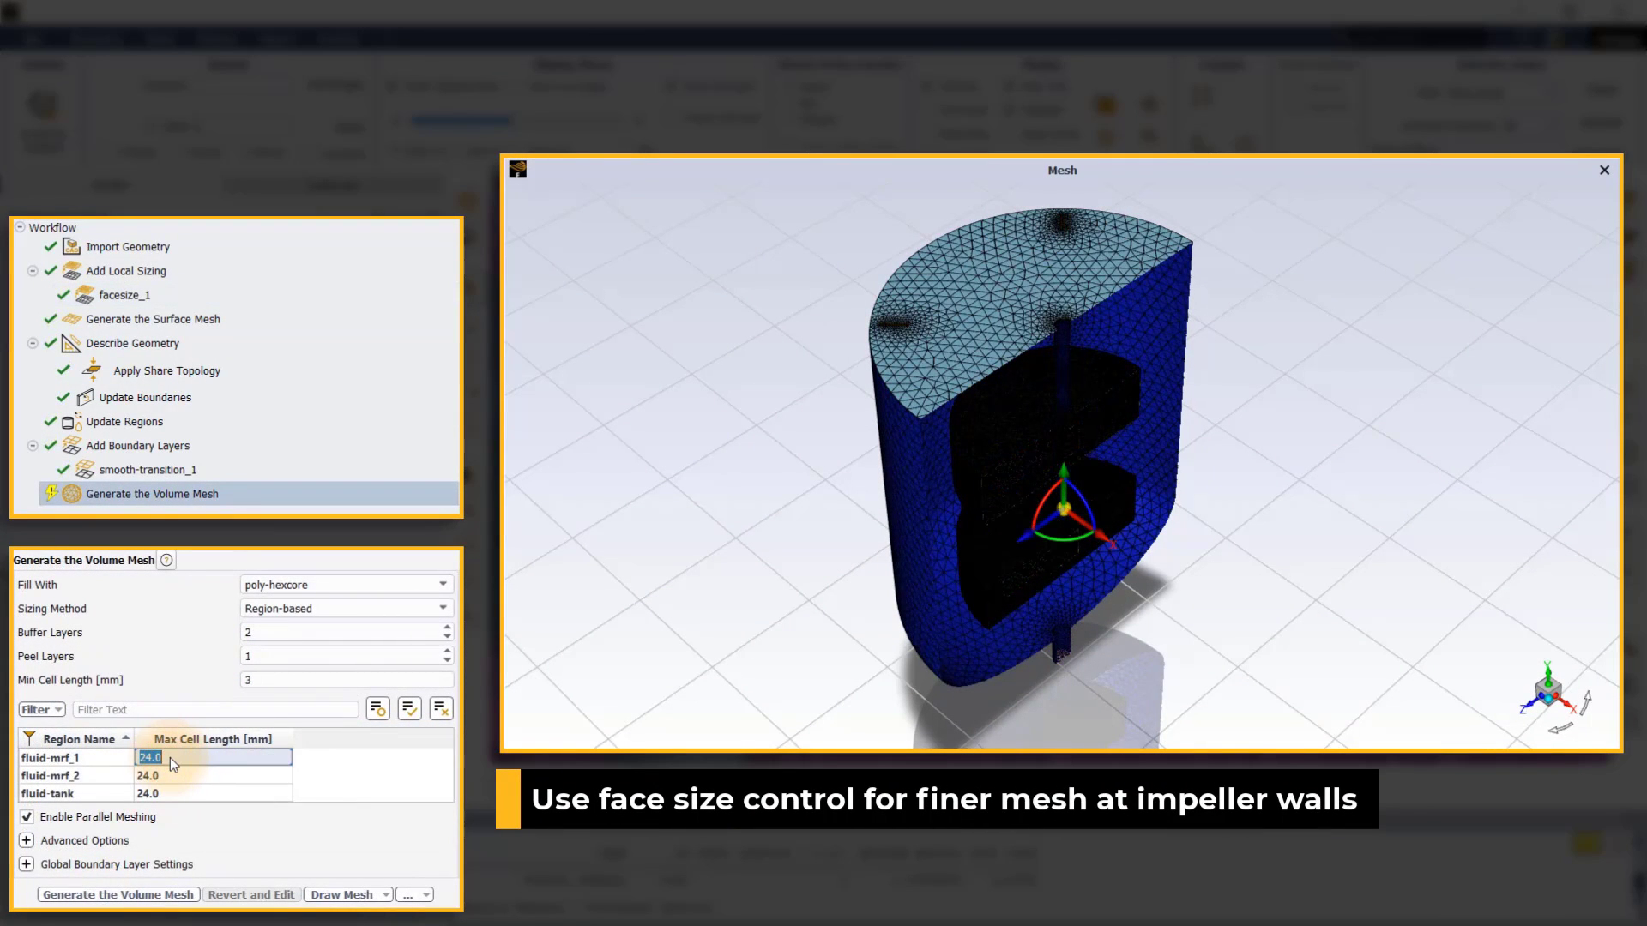
{"action": "type", "text": "6"}
{"action": "left_click", "coordinate": [173, 772]}
{"action": "left_click", "coordinate": [173, 772]}
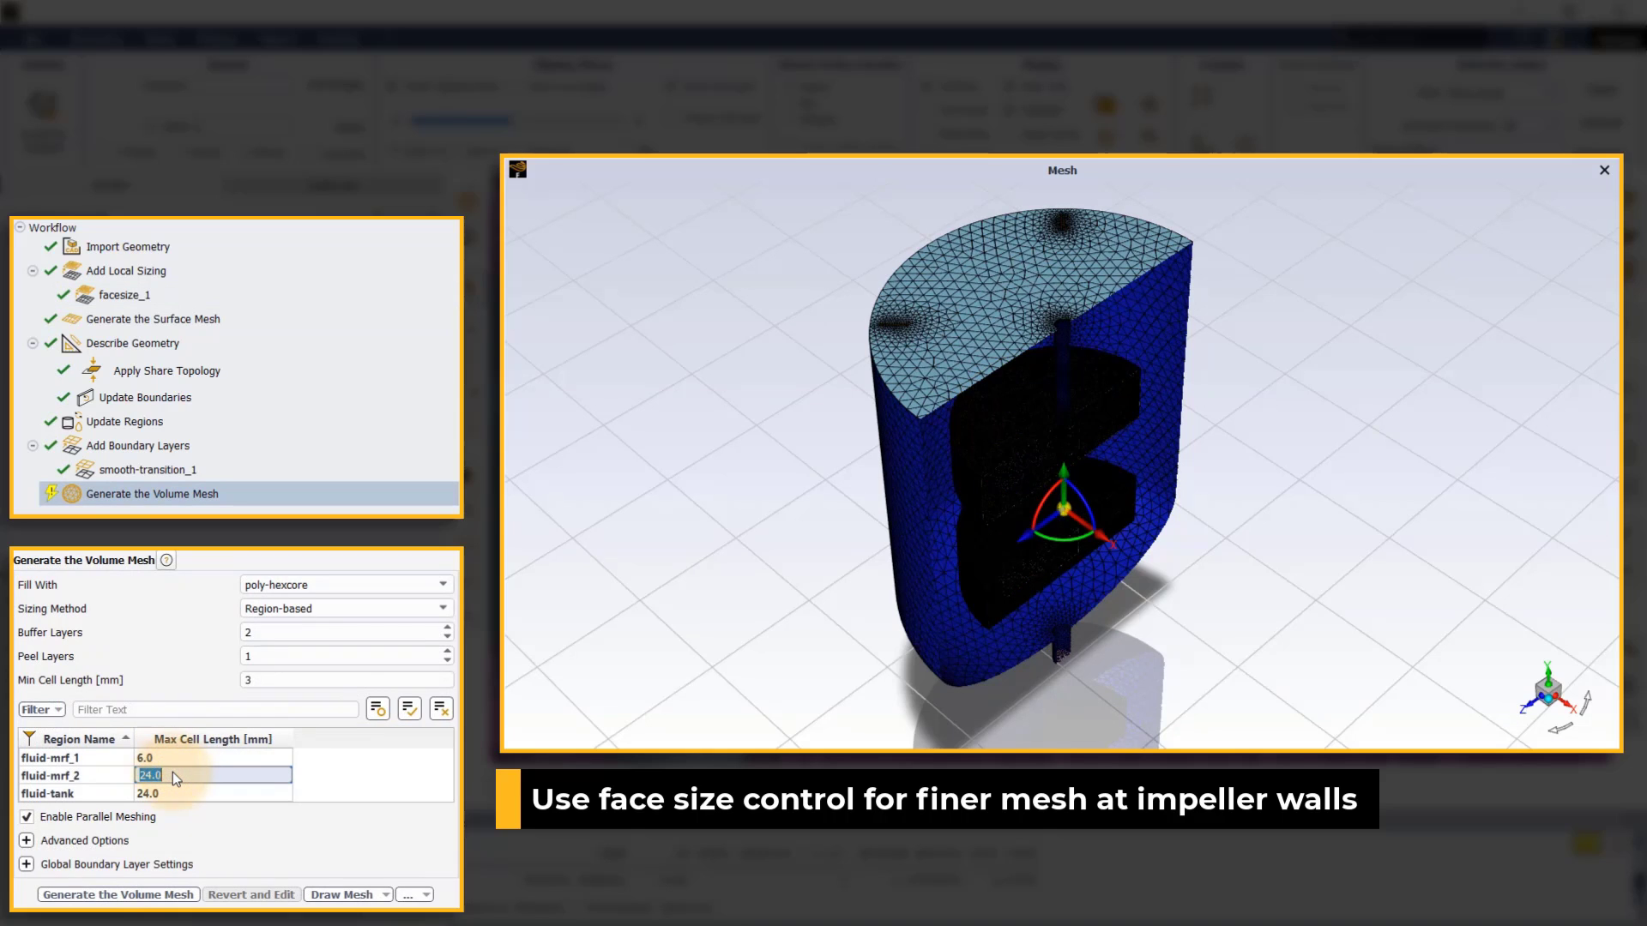
{"action": "type", "text": "6"}
{"action": "key", "text": "Return"}
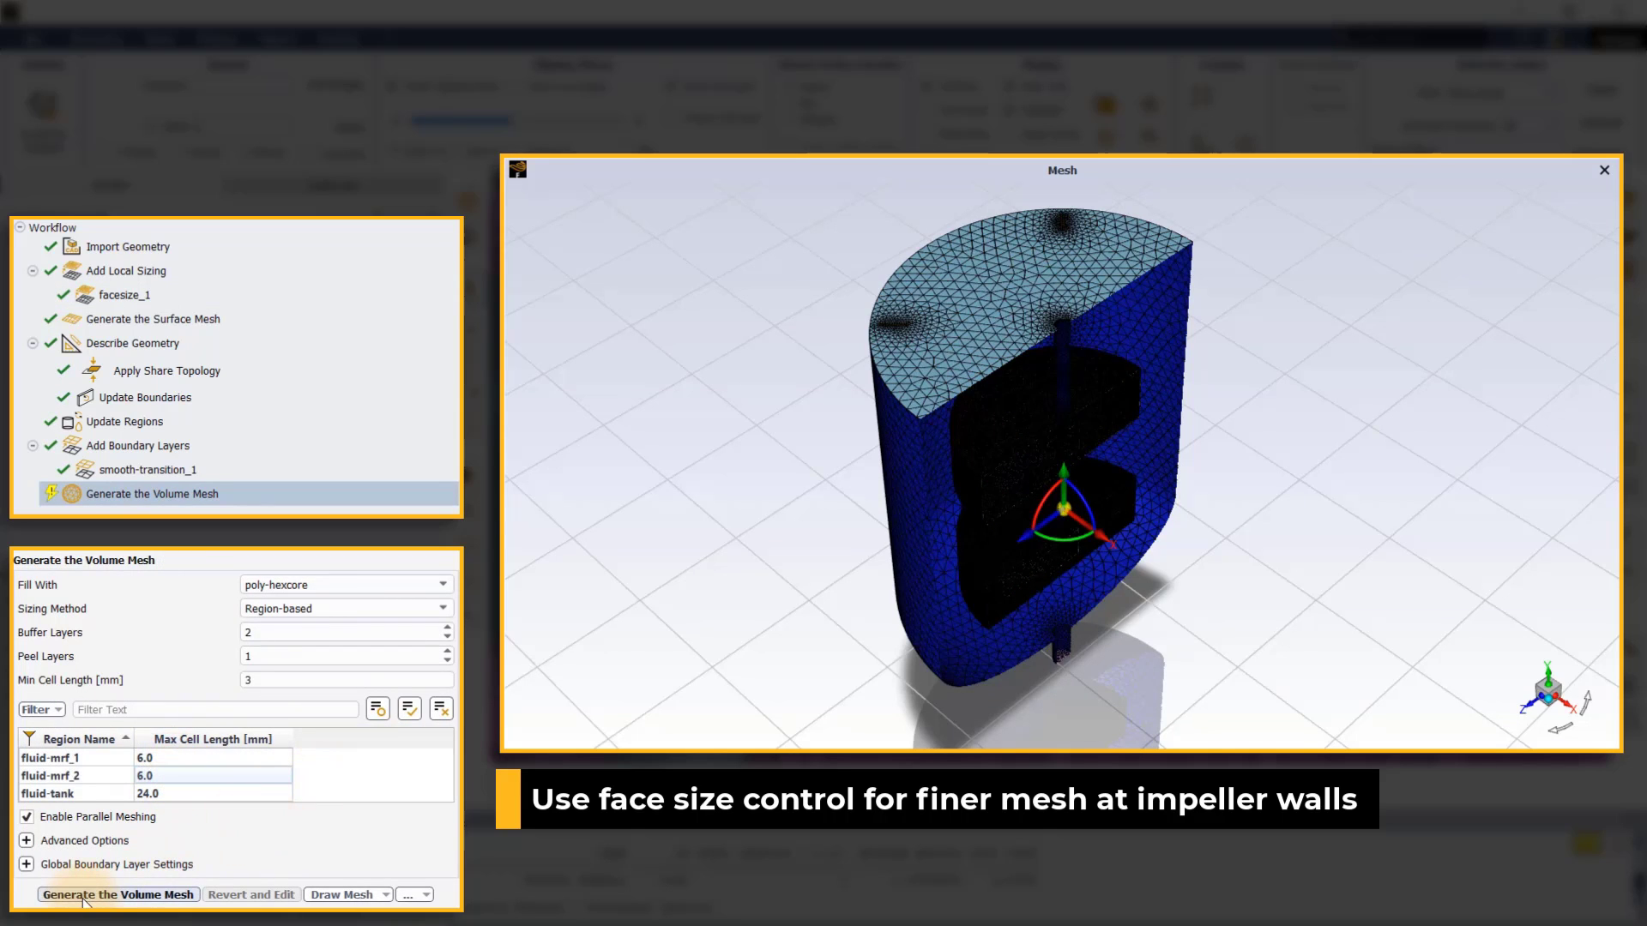
{"action": "left_click", "coordinate": [83, 897]}
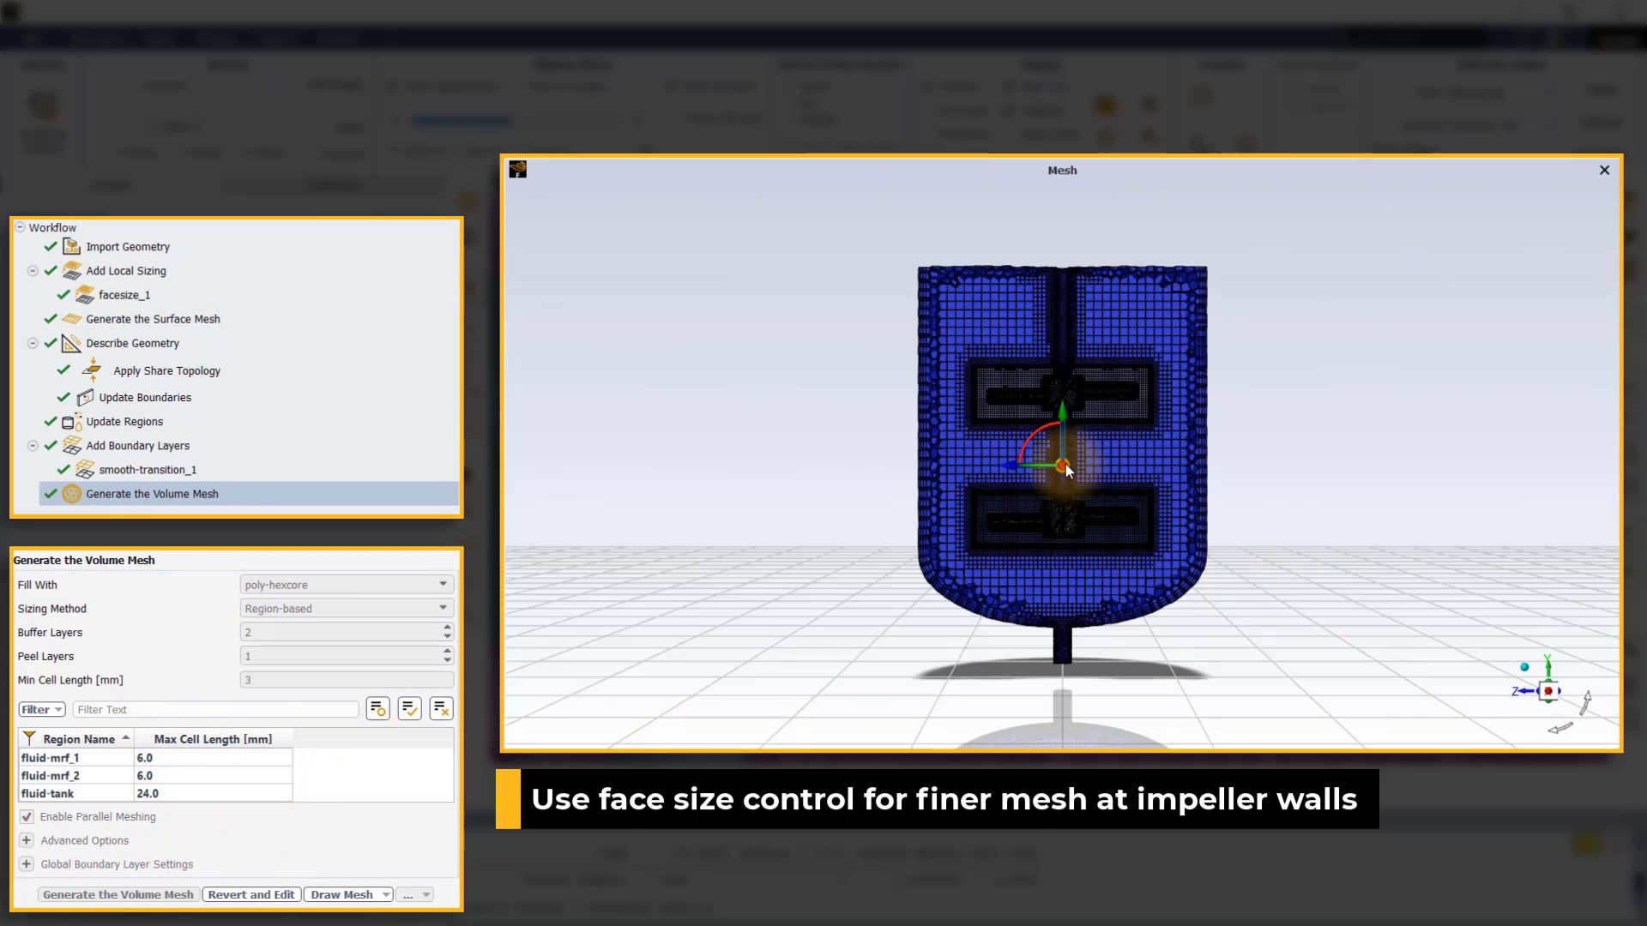
{"action": "scroll", "coordinate": [1066, 470], "scroll_direction": "up", "scroll_amount": 5}
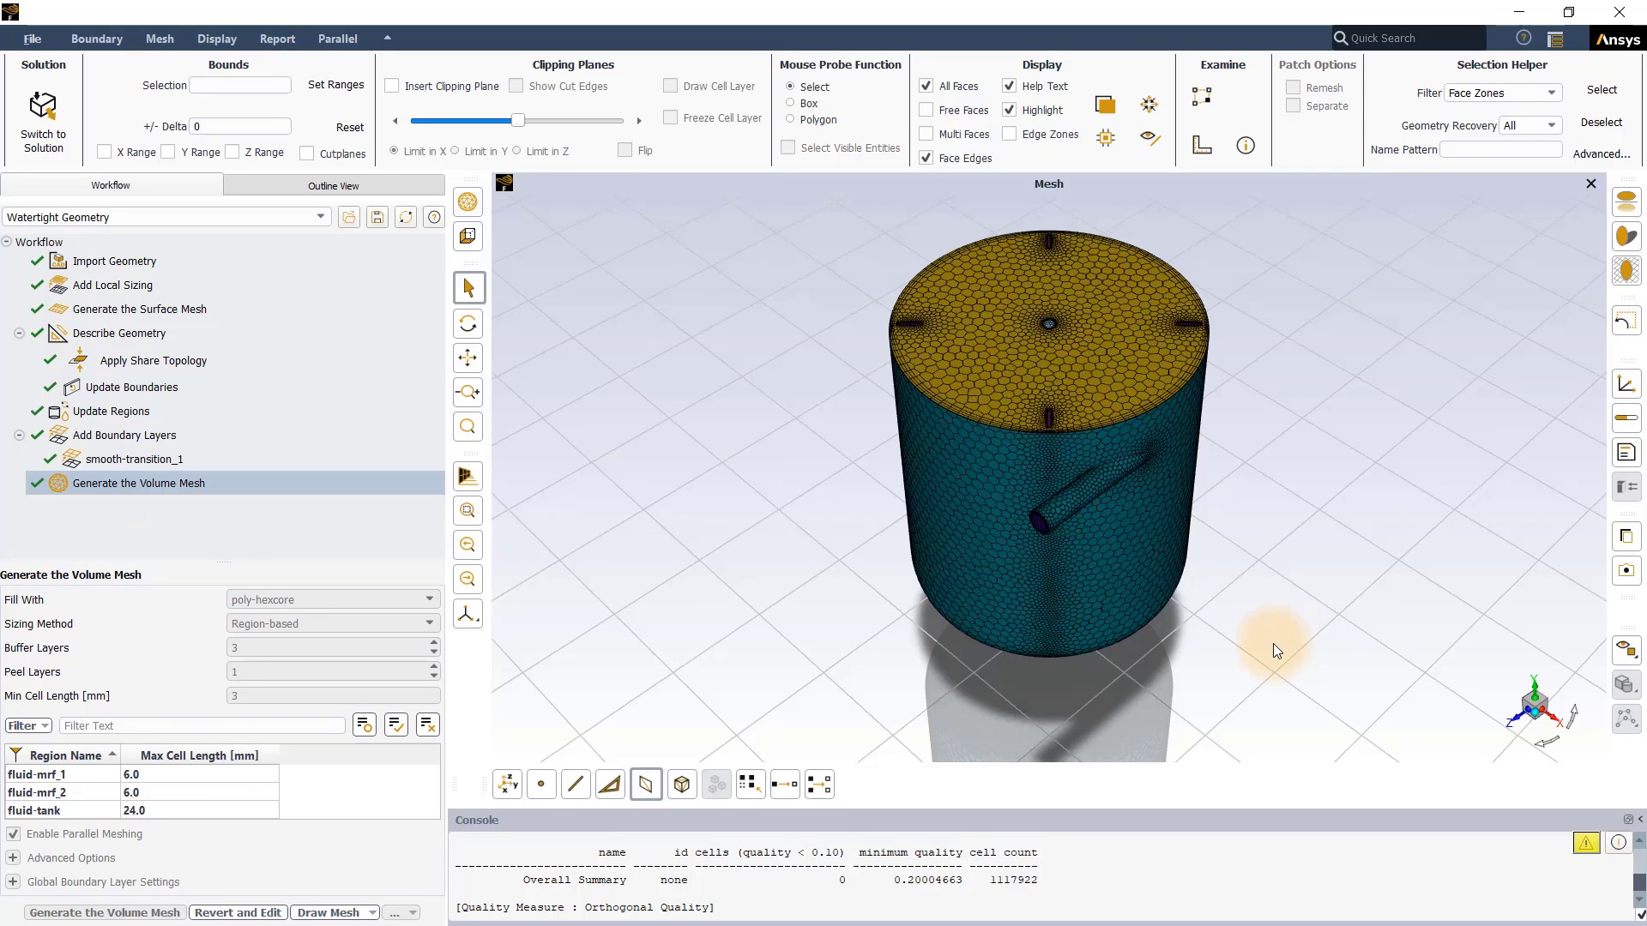
Insert an Extrude Volume Mesh task after Generate the Volume Mesh
{"action": "left_click_drag", "start_coordinate": [1249, 624], "coordinate": [1161, 498]}
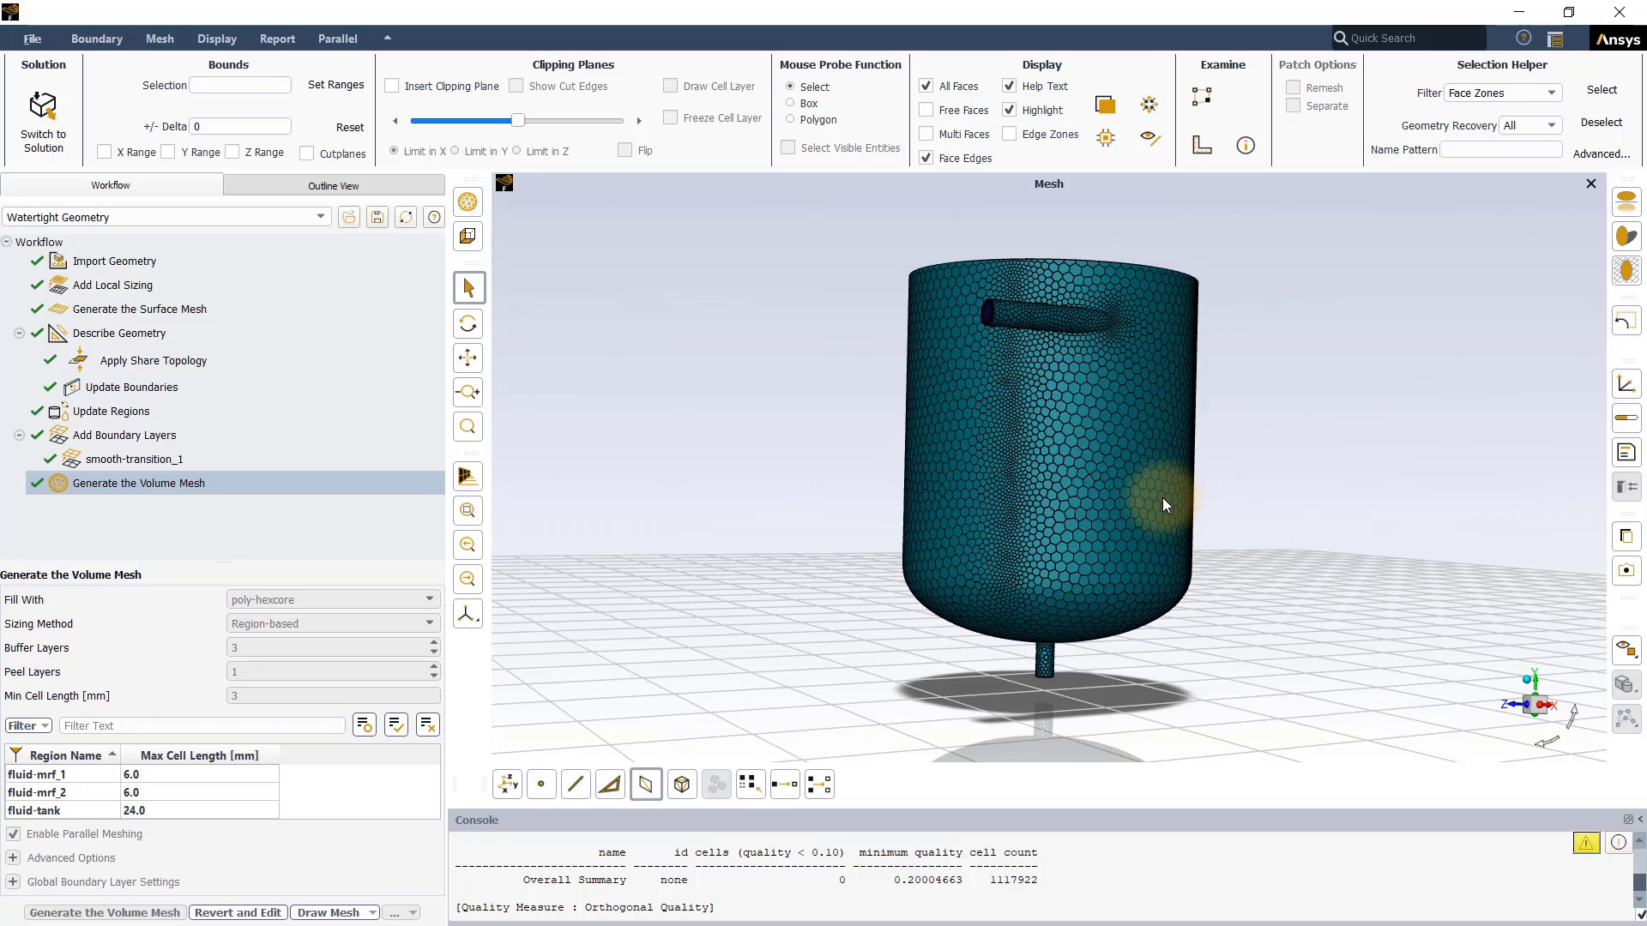
{"action": "left_click", "coordinate": [1526, 679]}
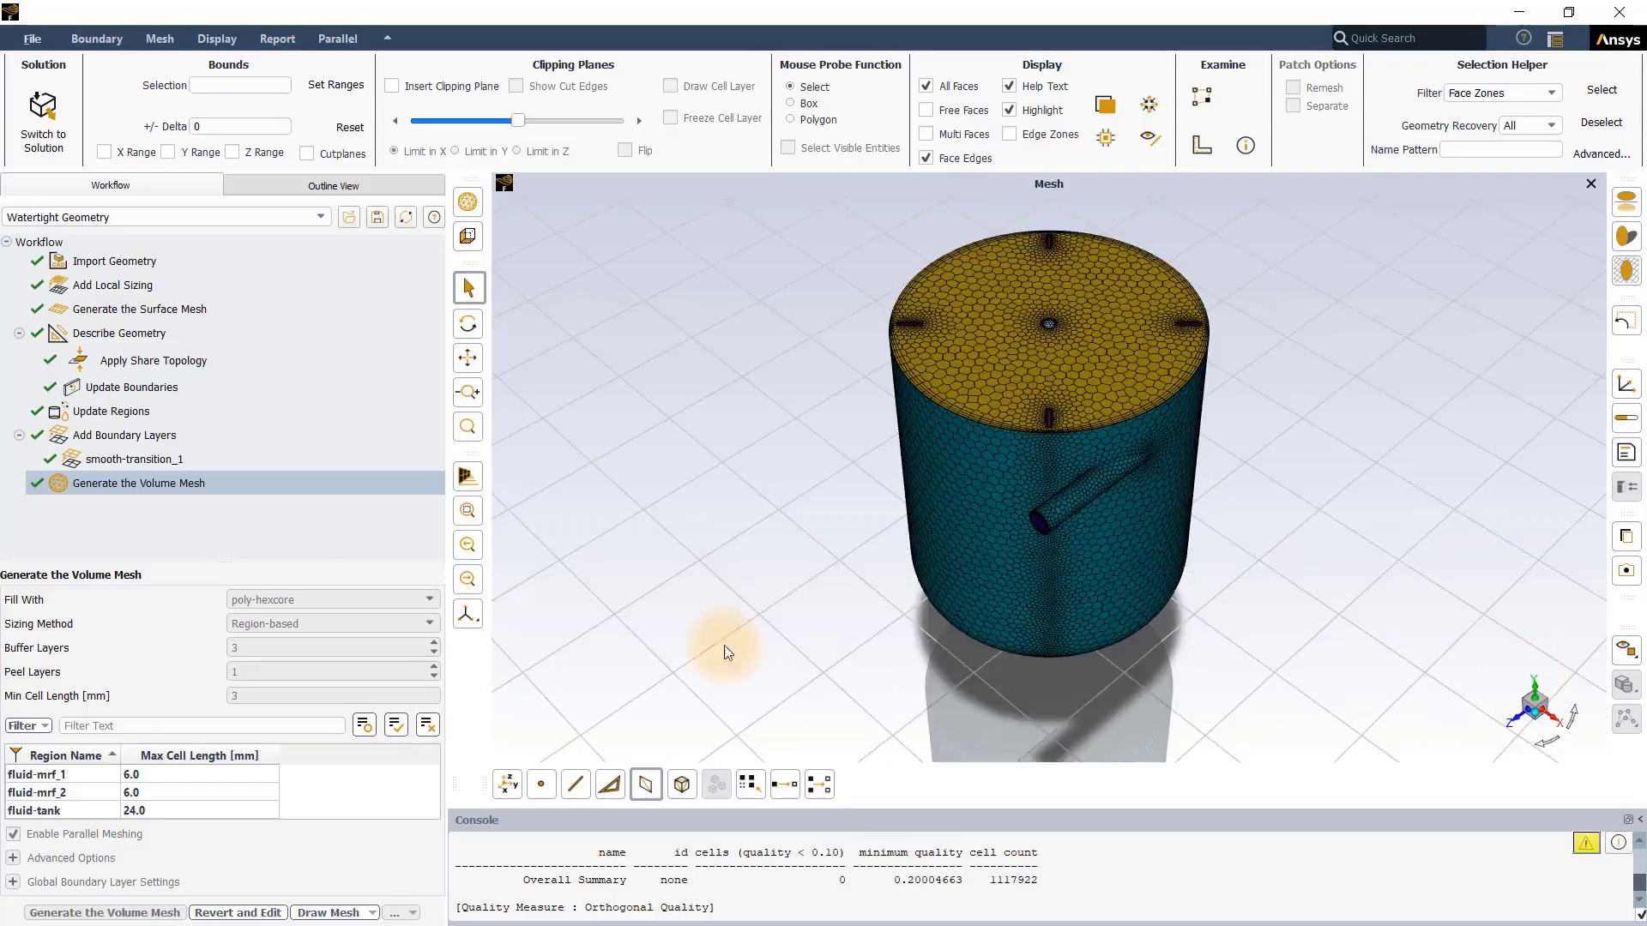
{"action": "mouse_move", "coordinate": [156, 484]}
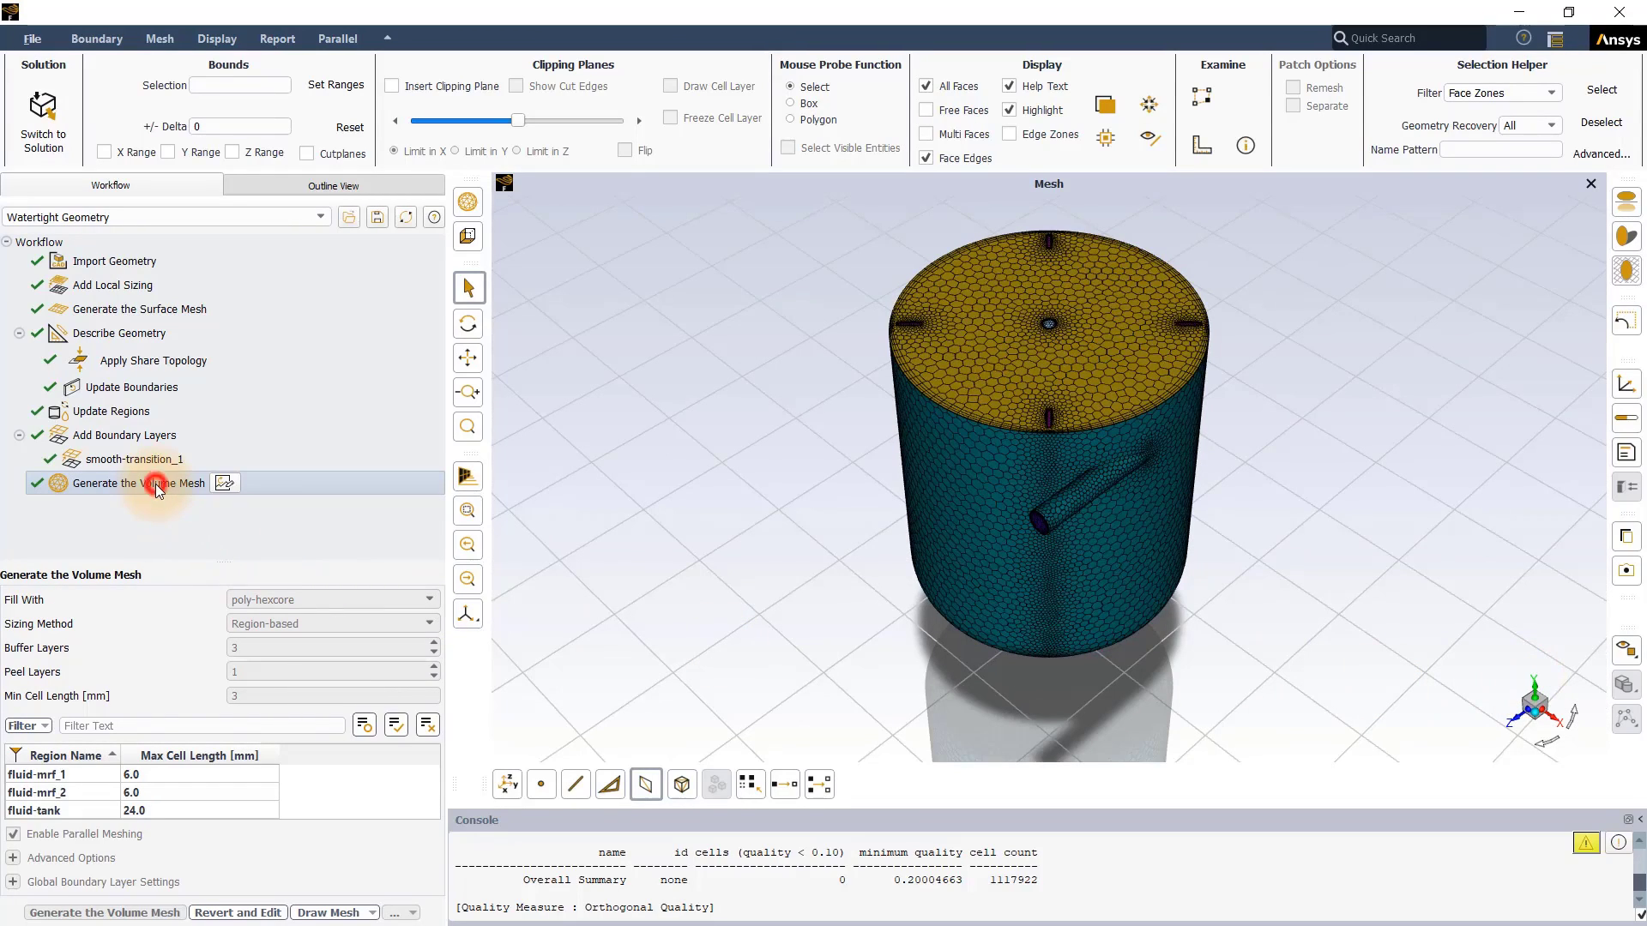
{"action": "right_click", "coordinate": [156, 484]}
{"action": "mouse_move", "coordinate": [225, 497]}
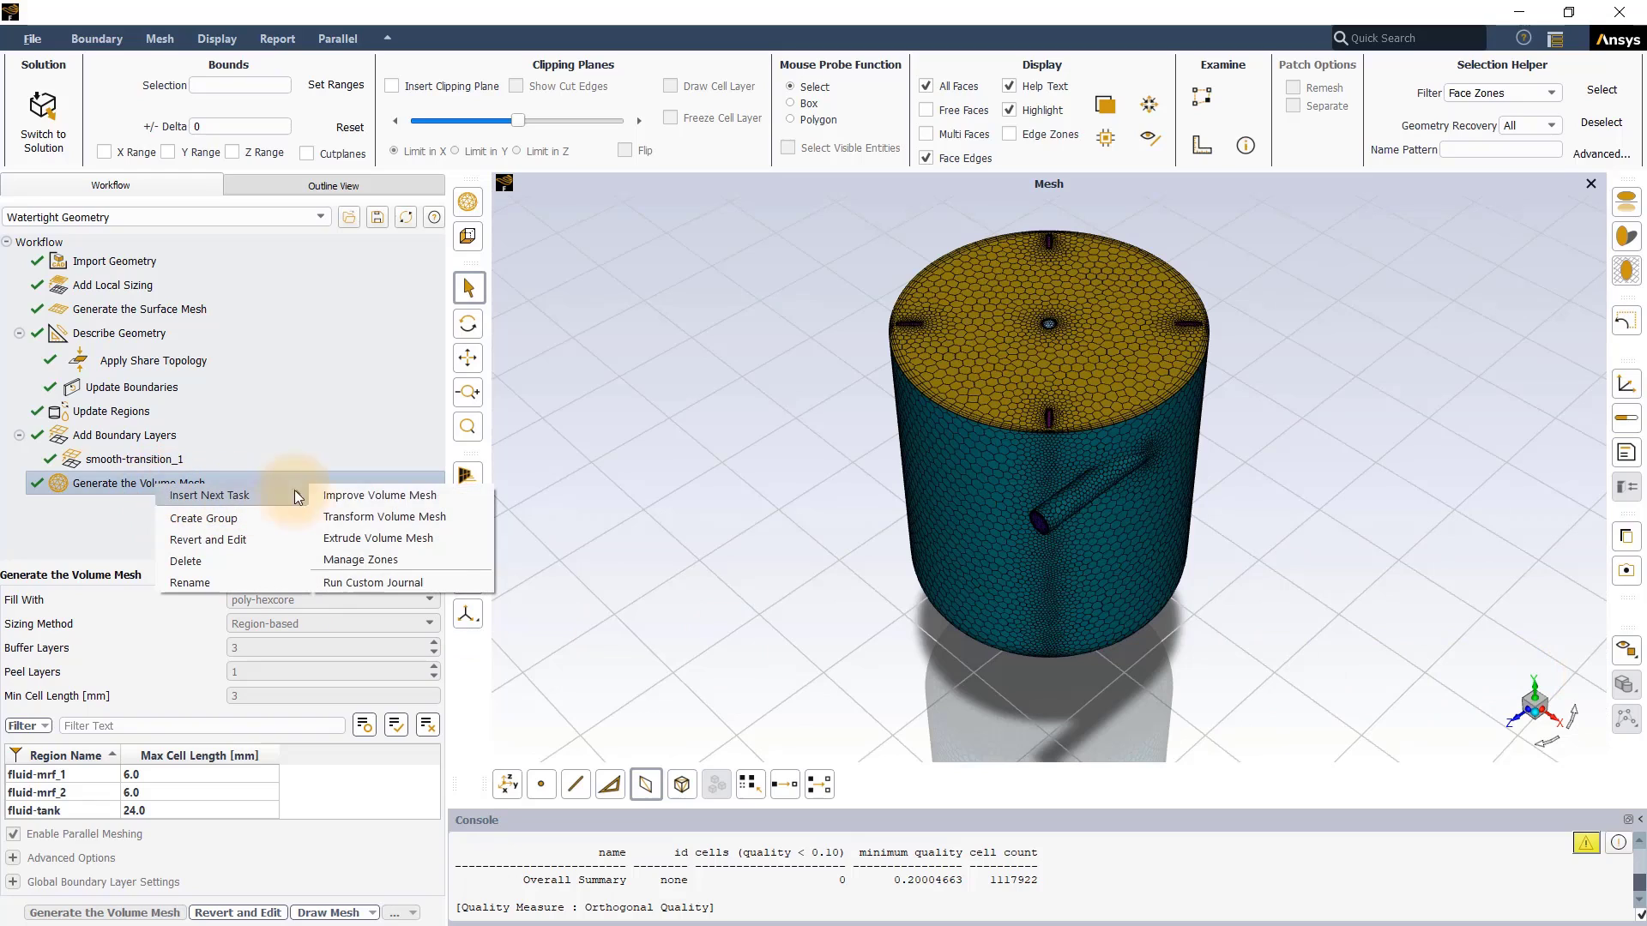
{"action": "left_click", "coordinate": [375, 538]}
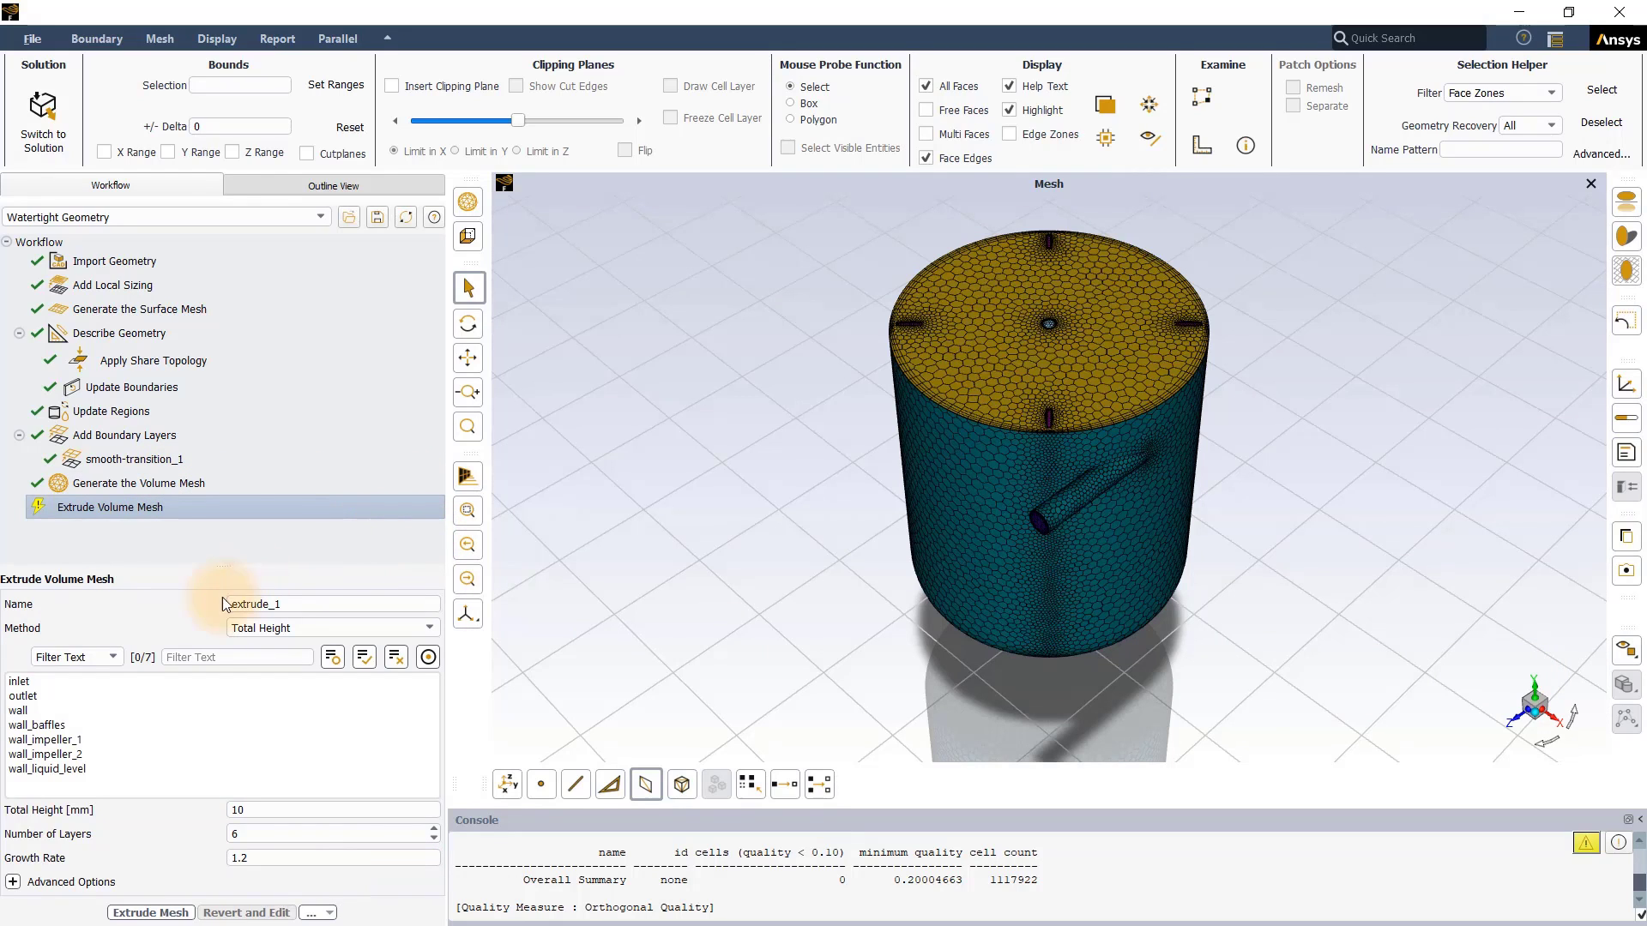
Extrude the inlet and outlet zones with 100 mm total height, 10 layers and growth rate 1
{"action": "left_click", "coordinate": [60, 680]}
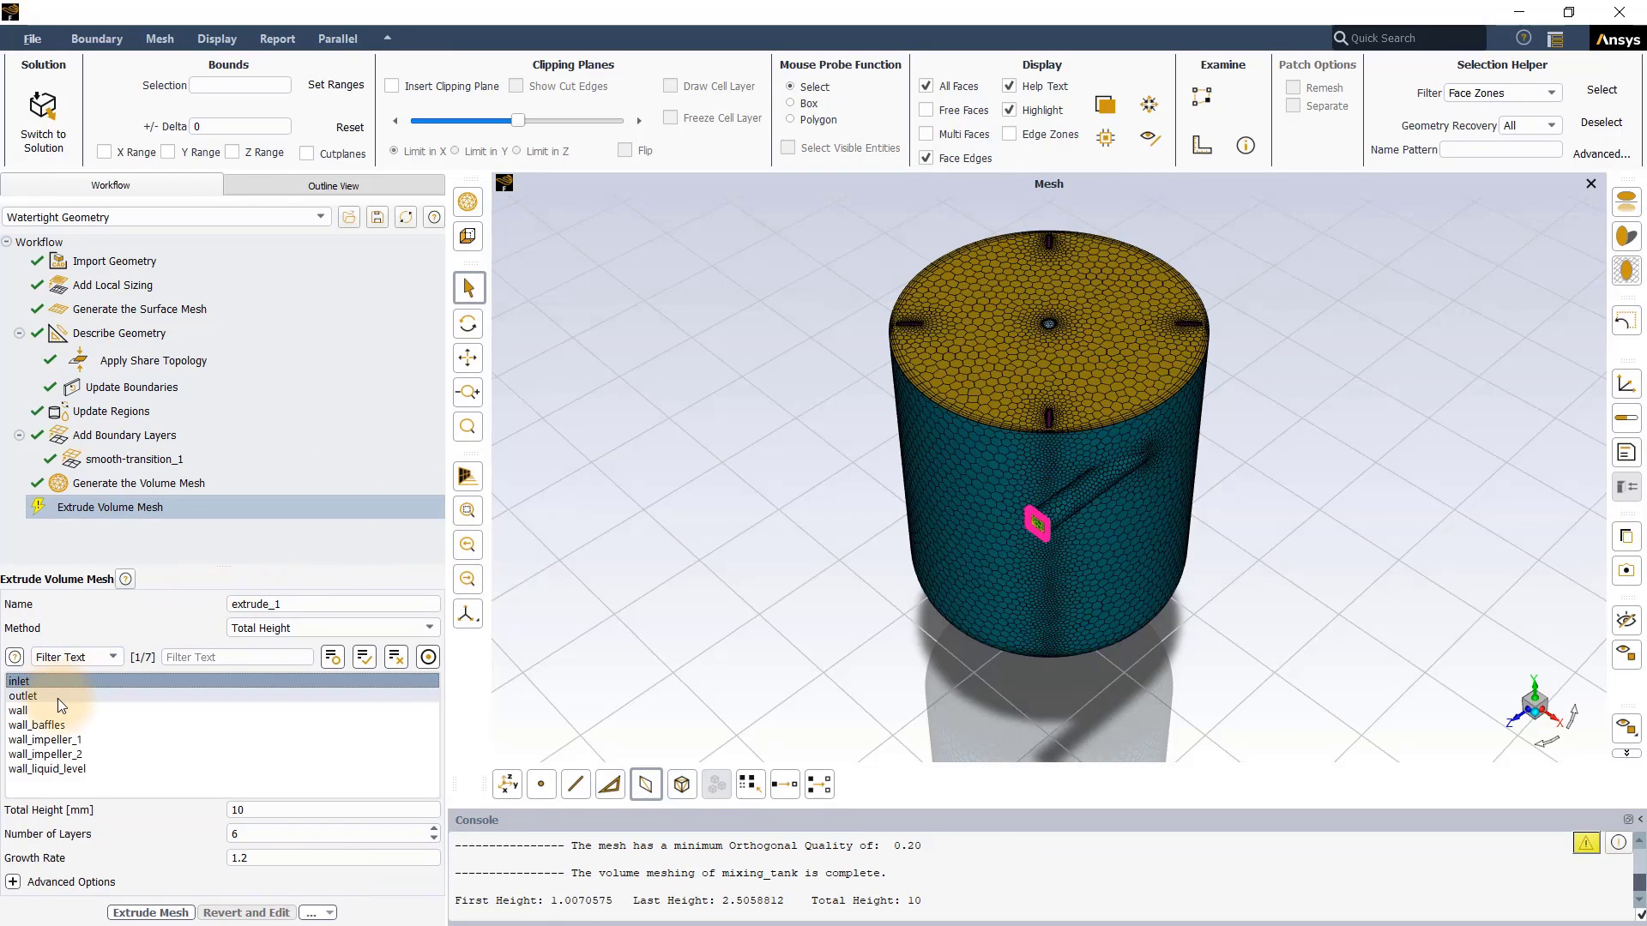
{"action": "left_click", "coordinate": [55, 696]}
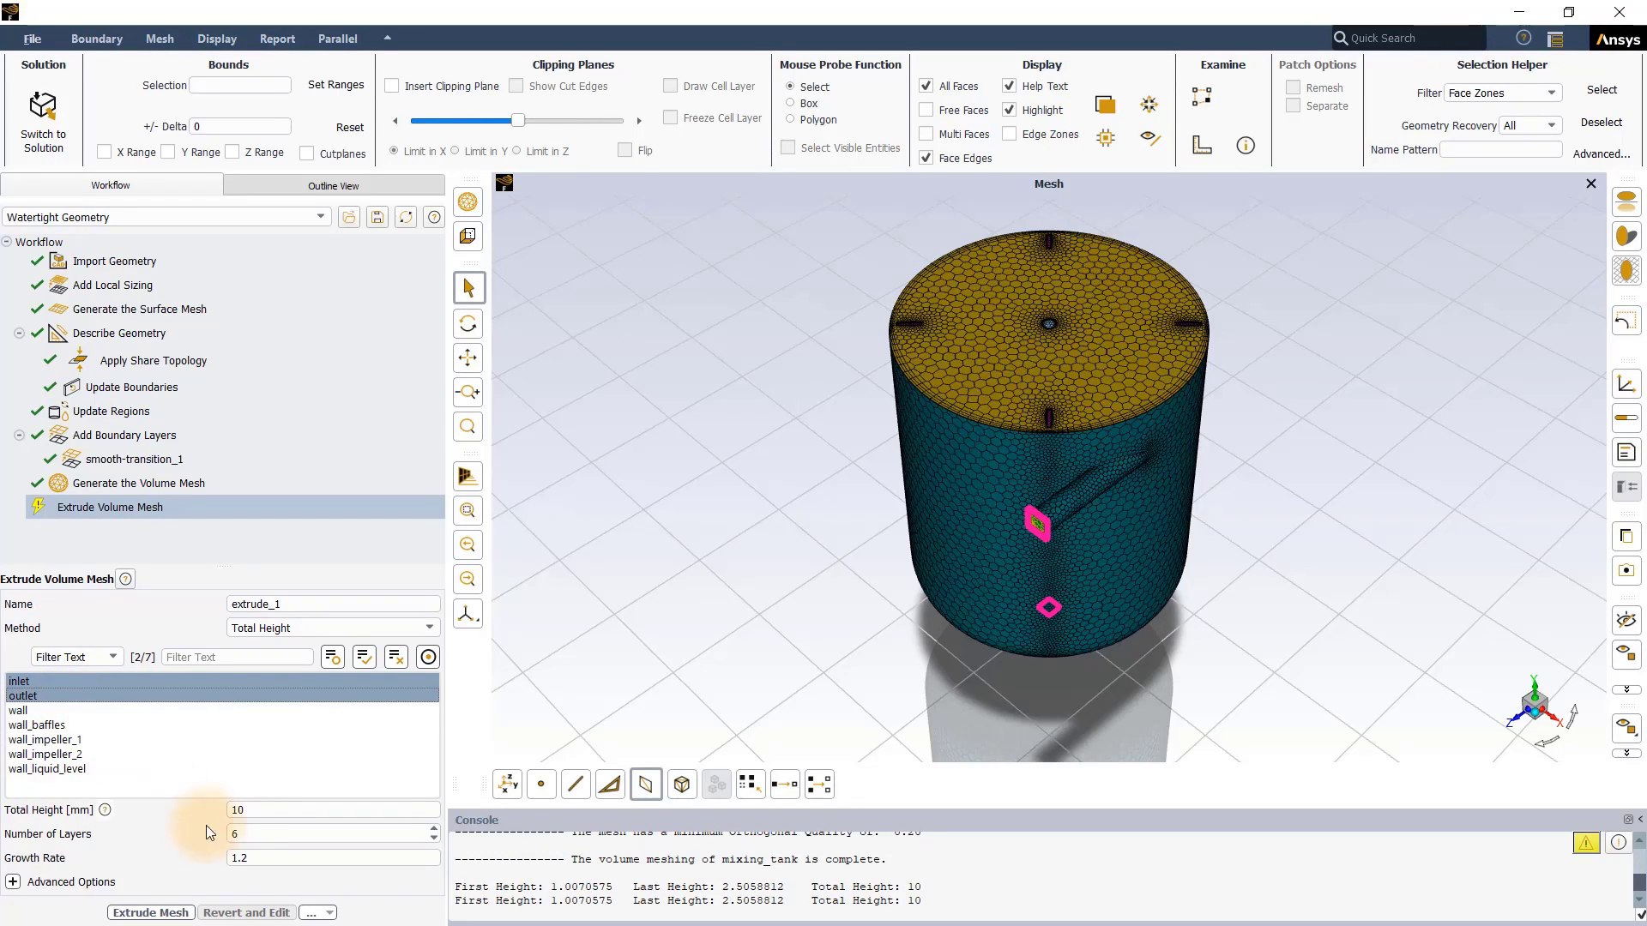
{"action": "left_click", "coordinate": [253, 811]}
{"action": "type", "text": "0"}
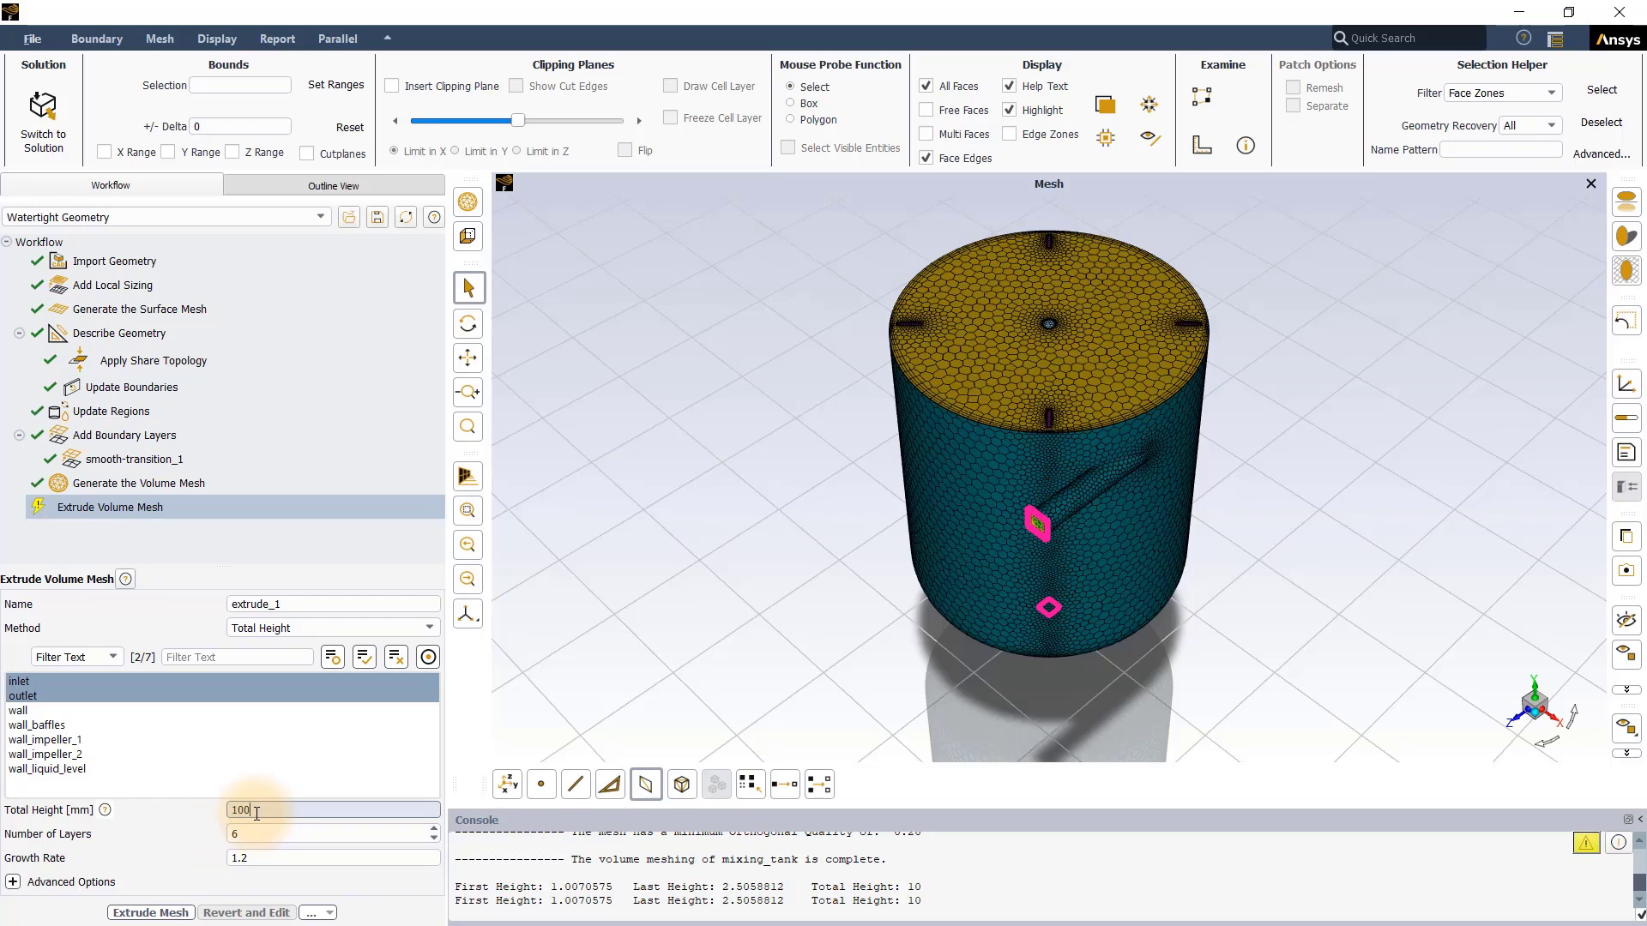
{"action": "key", "text": "Tab"}
{"action": "type", "text": "10"}
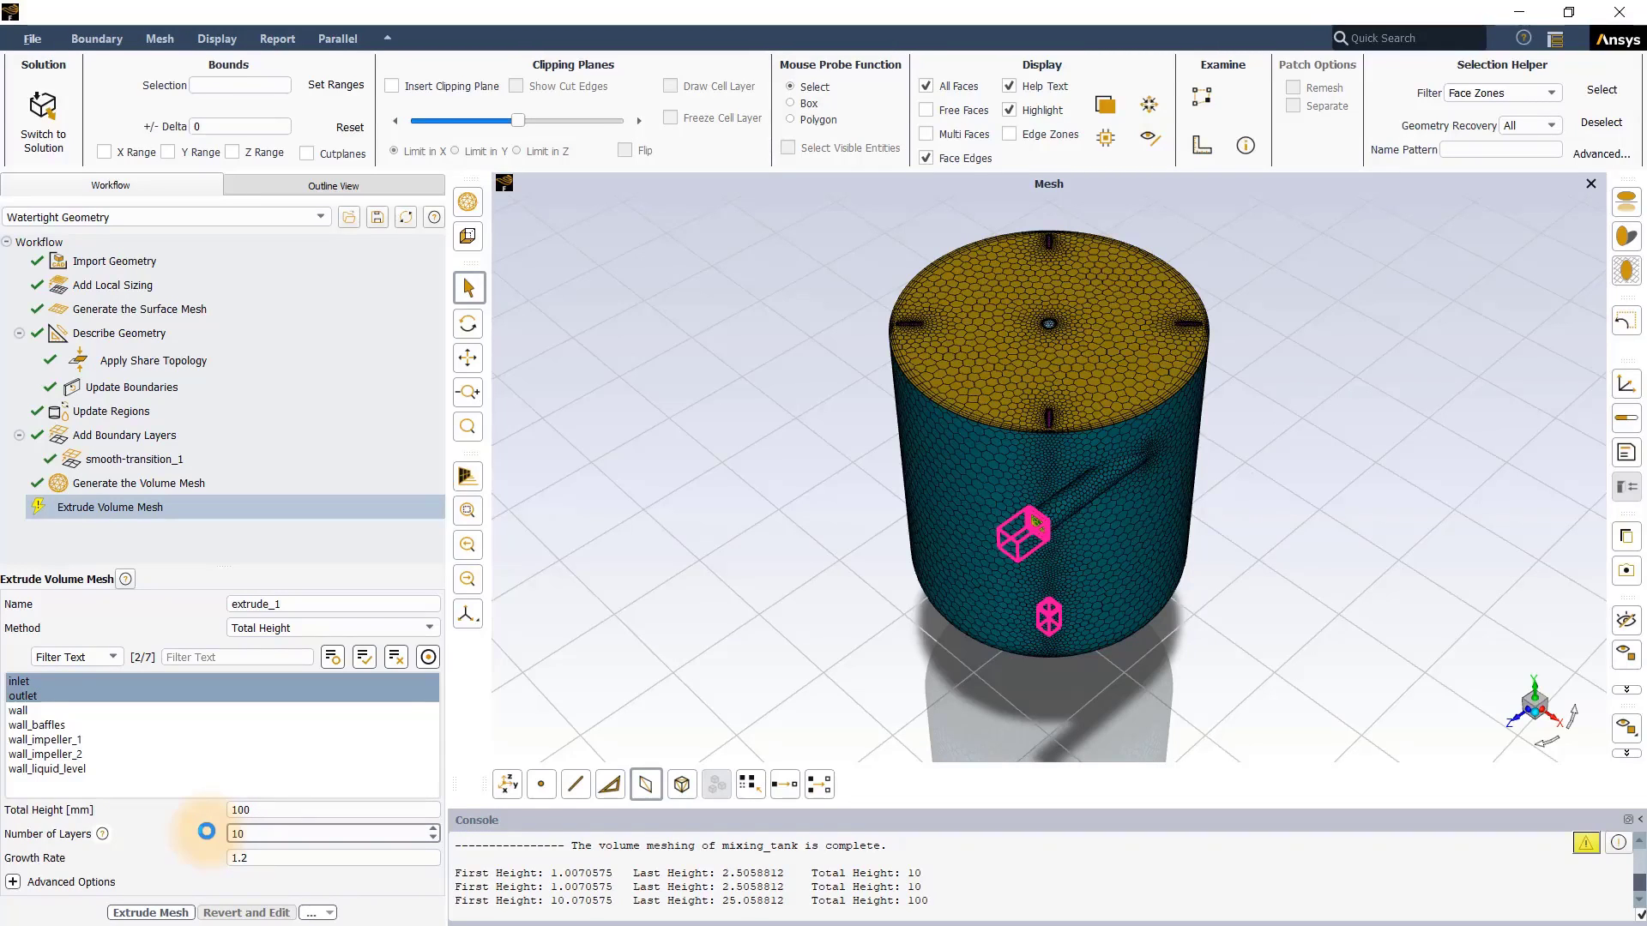
{"action": "left_click", "coordinate": [254, 854]}
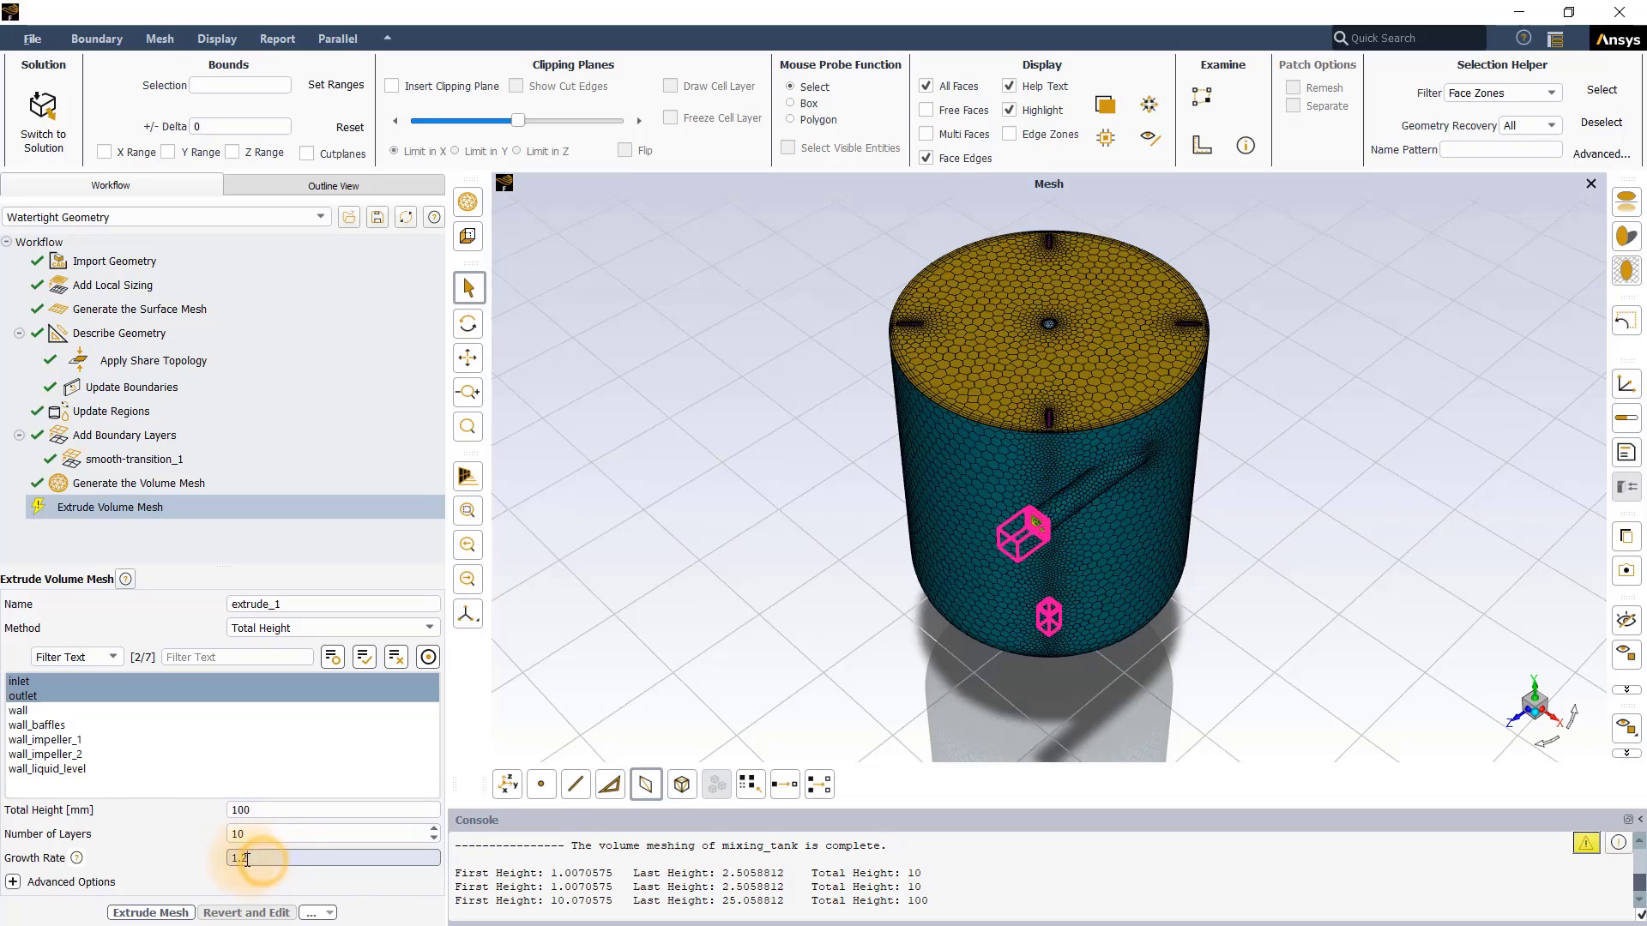
{"action": "type", "text": "1"}
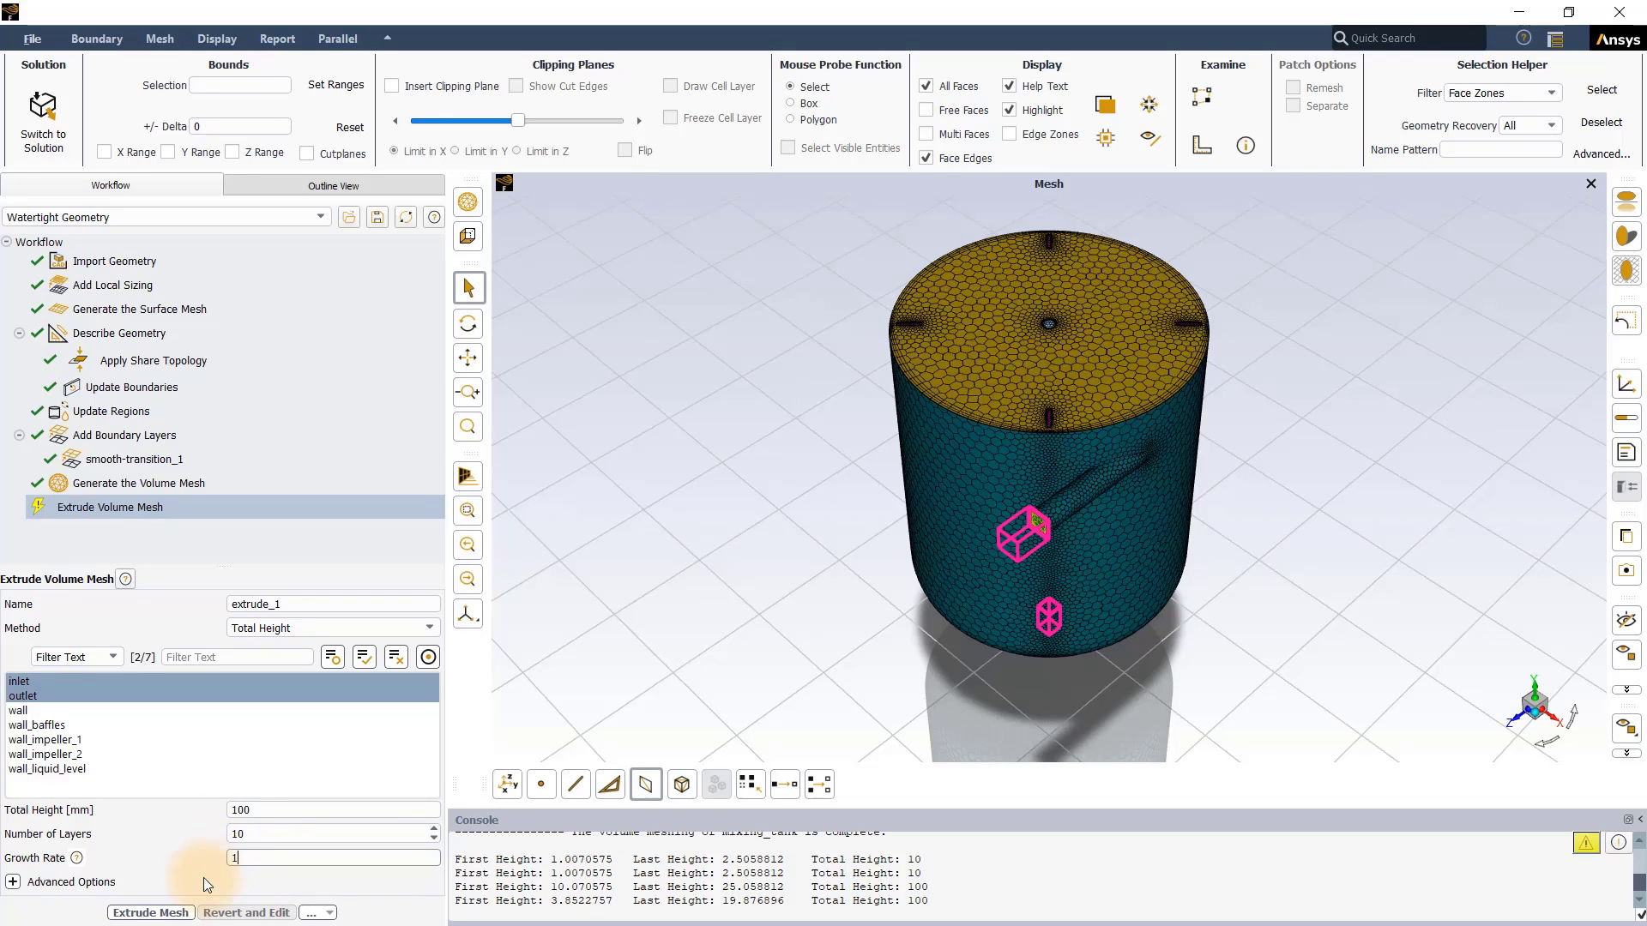
Run extrude_1 to extrude the inlet and outlet by 100 mm in uniform layers
{"action": "left_click", "coordinate": [176, 913]}
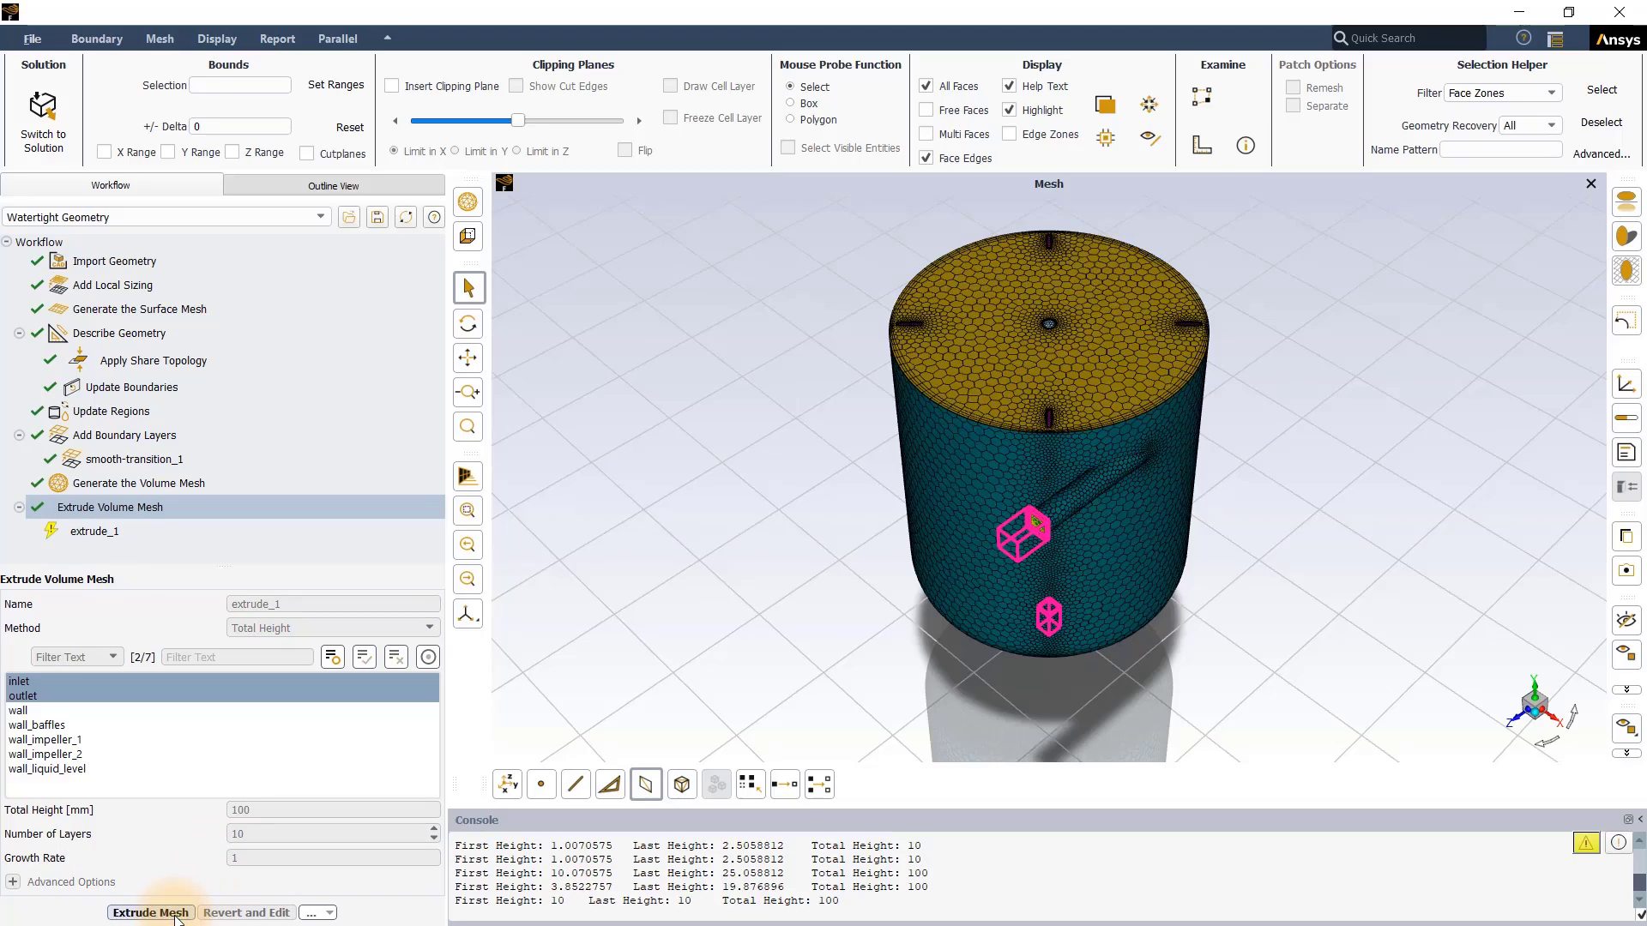